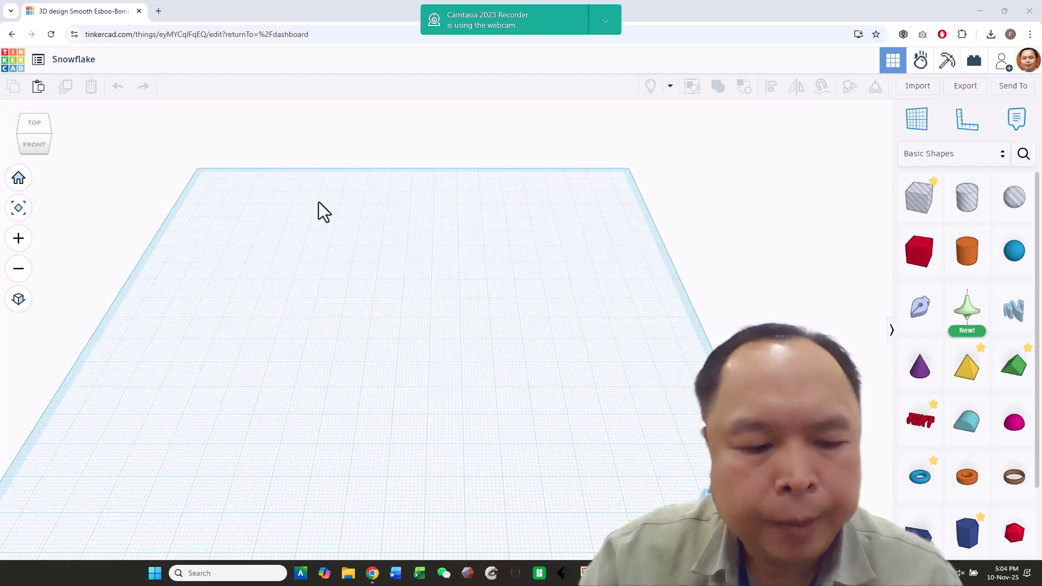
# - Paste the copied orange and red snowflake shapes onto the empty workplane and deselect them
pyautogui.click(39, 88)
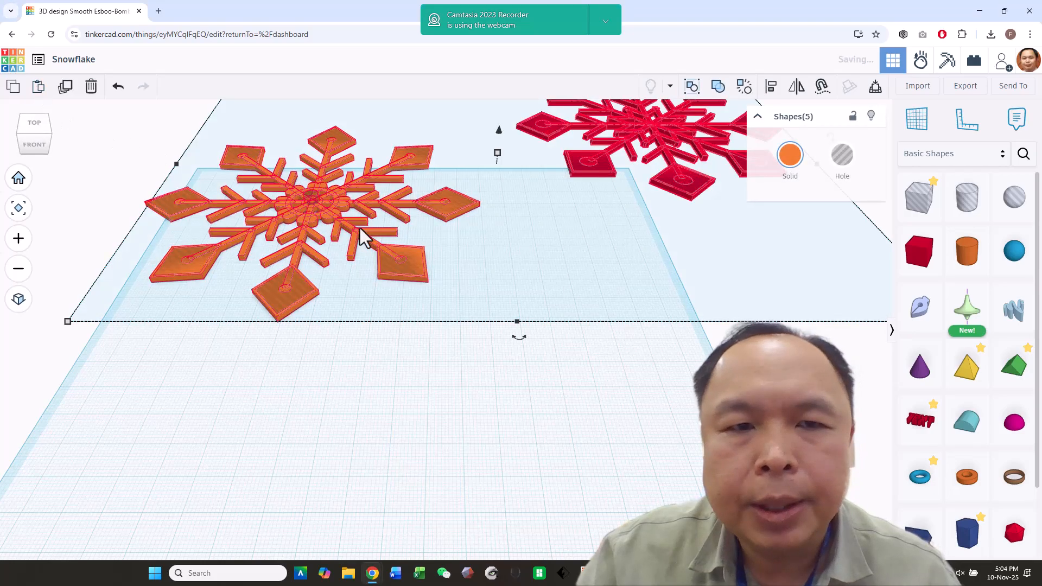
pyautogui.click(611, 432)
pyautogui.scroll(5, 575, 271)
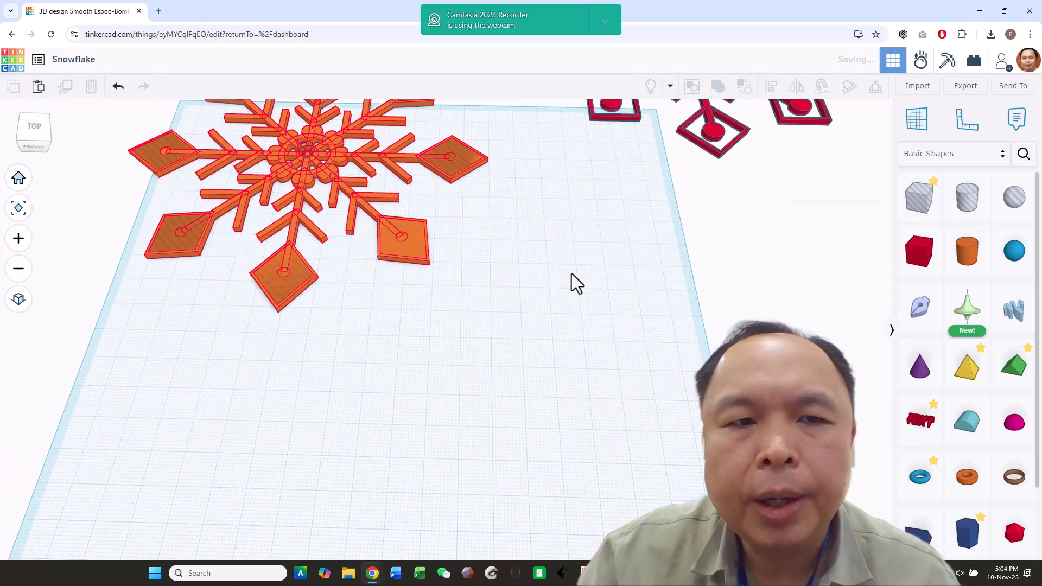
pyautogui.scroll(-5, 571, 273)
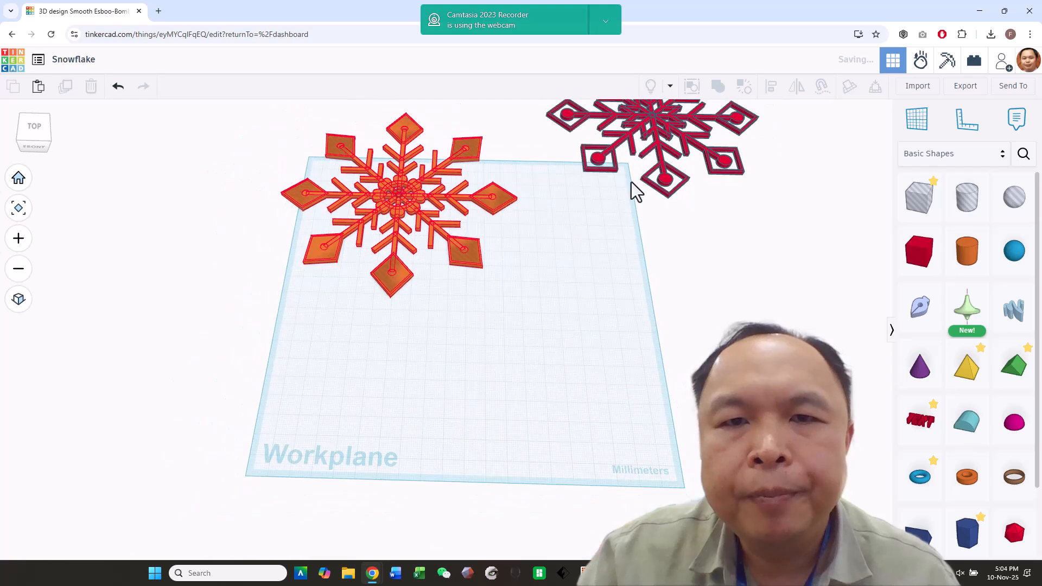
pyautogui.click(659, 173)
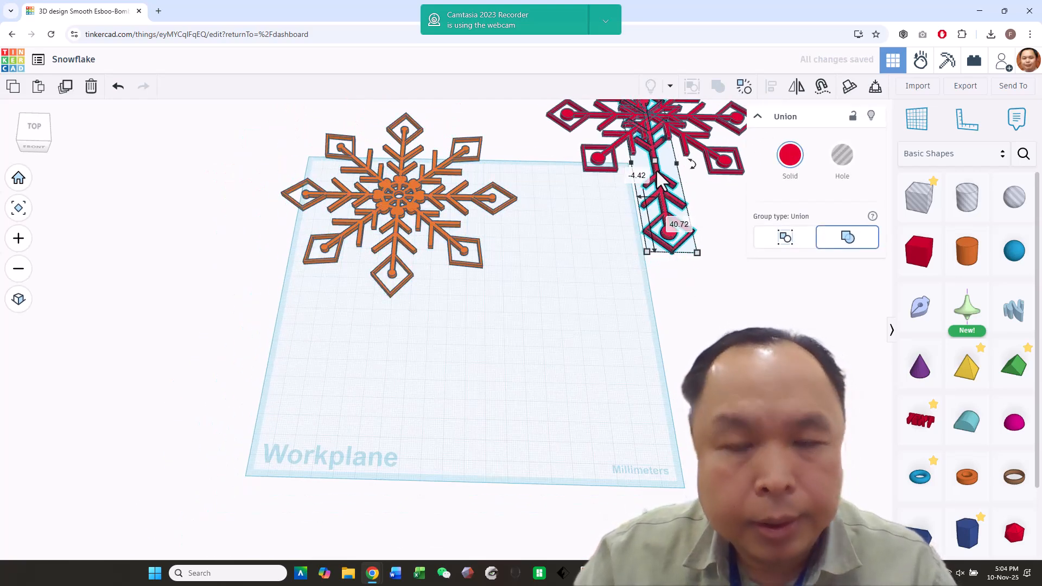
pyautogui.hotkey('ctrl', 'z')
pyautogui.scroll(2, 646, 261)
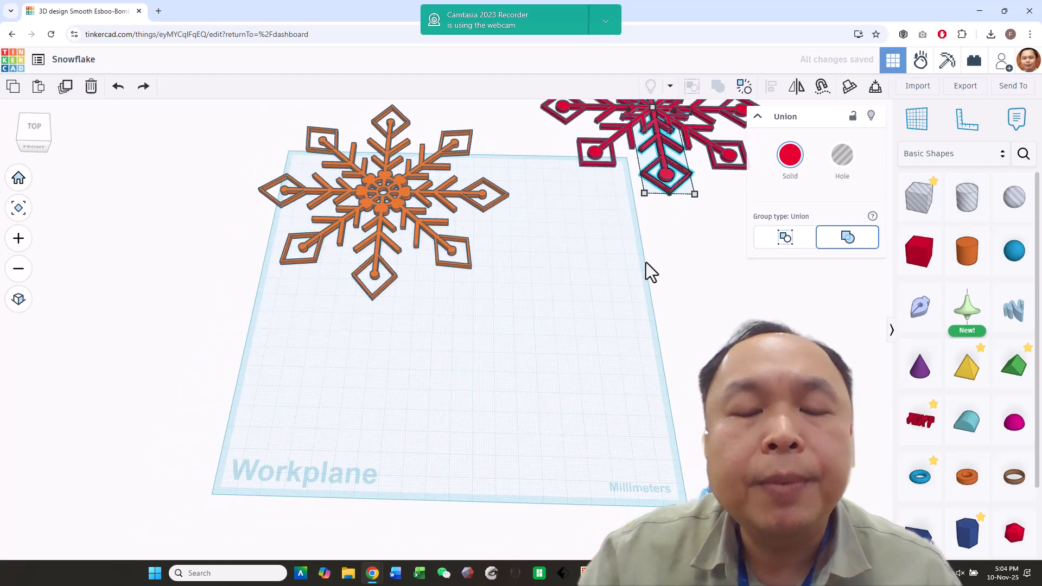
# - Shift the orange snowflake aside and move the whole red snowflake about 102 mm left and 72 mm forward onto the workplane
pyautogui.scroll(-5, 646, 262)
pyautogui.moveTo(380, 162); pyautogui.dragTo(551, 290)
pyautogui.moveTo(496, 239); pyautogui.dragTo(390, 232)
pyautogui.moveTo(562, 110); pyautogui.dragTo(595, 261)
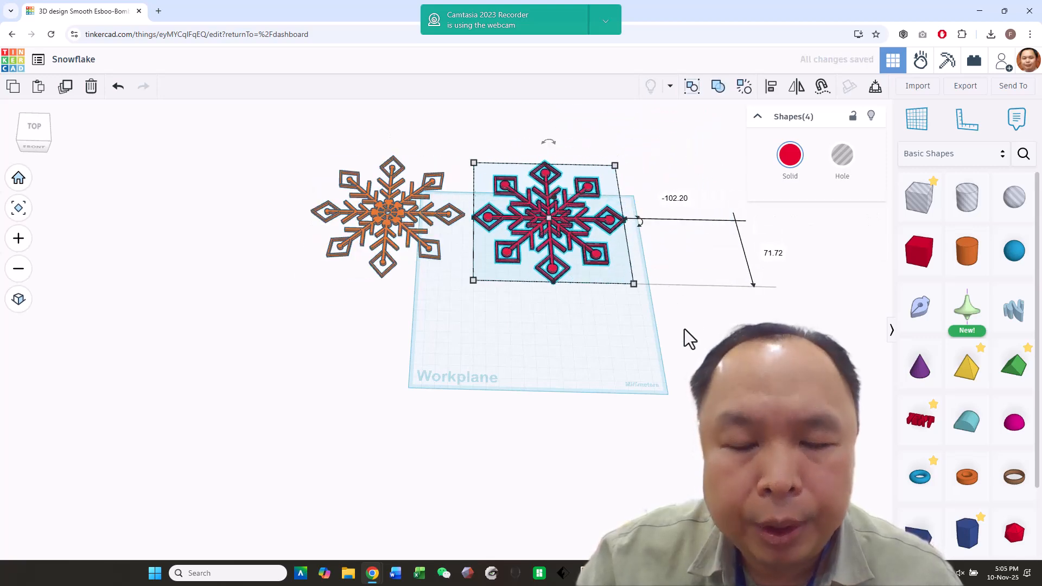
pyautogui.click(694, 327)
pyautogui.scroll(3, 651, 356)
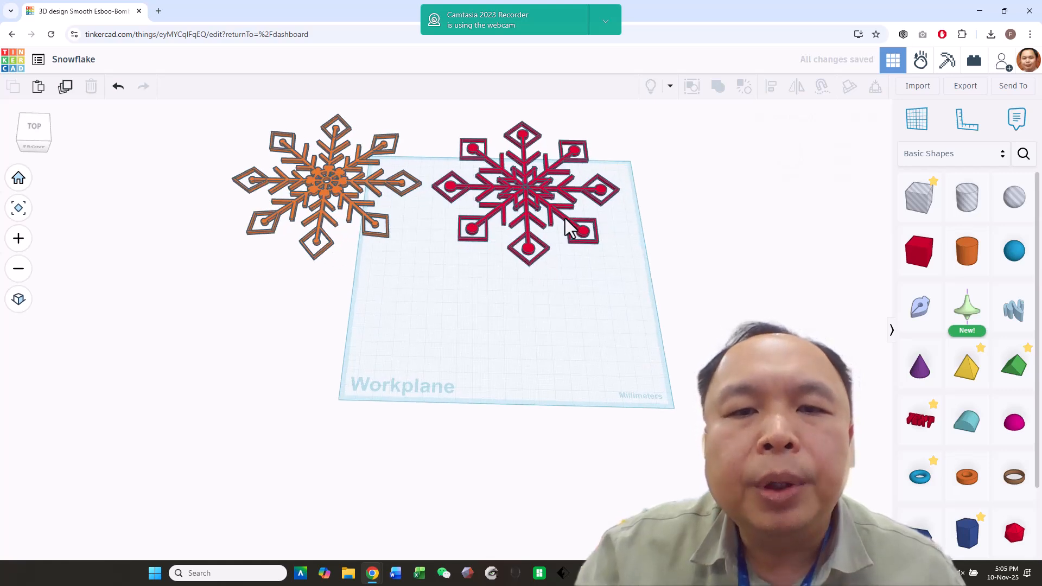
# - Pull one diagonal spoke out of the red snowflake to show its shape, and undo the move
pyautogui.click(564, 216)
pyautogui.moveTo(565, 216); pyautogui.dragTo(523, 353)
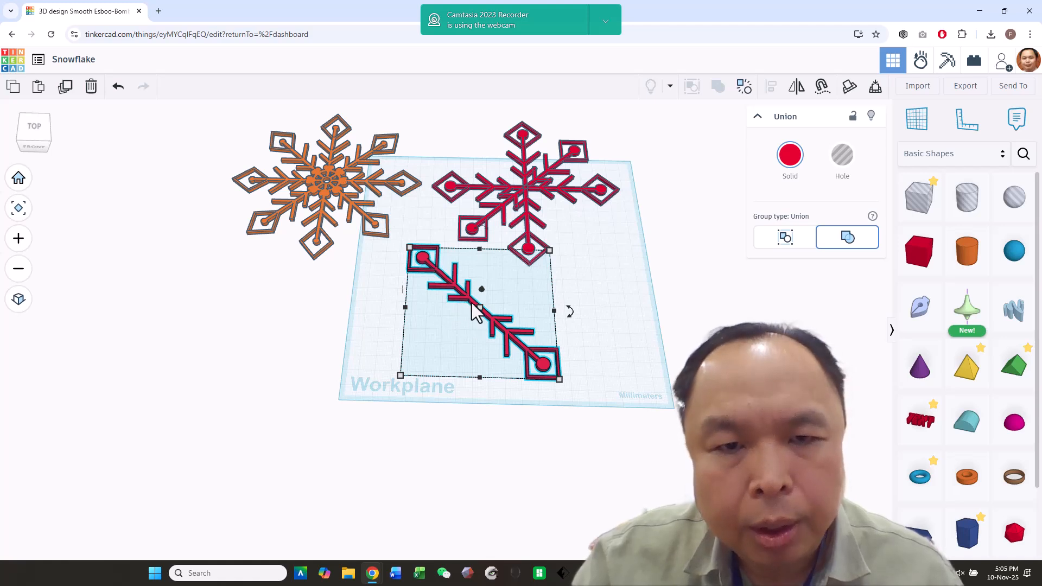
pyautogui.hotkey('ctrl', 'z')
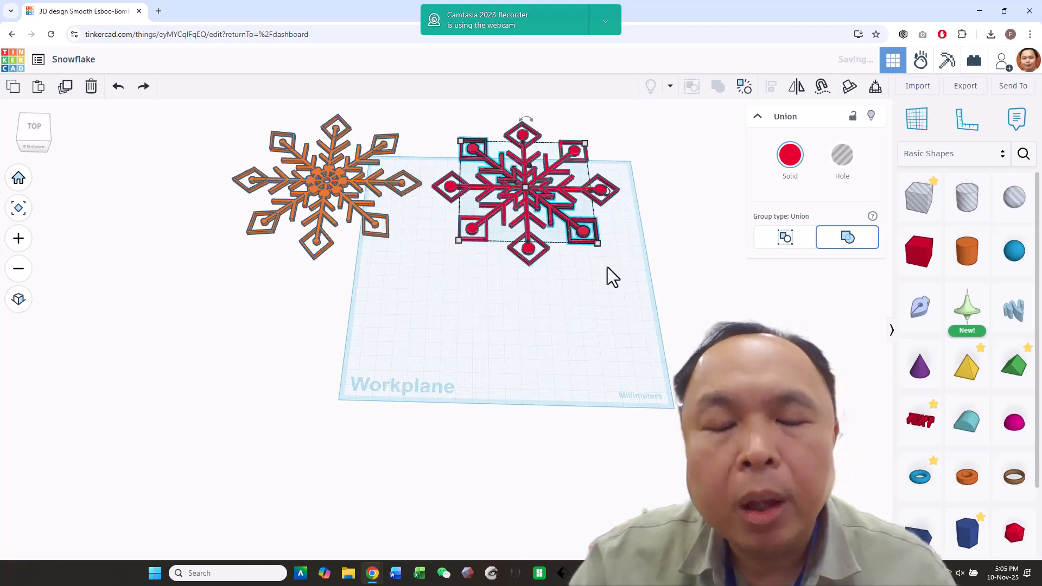
# - Add a solid box in front of the red snowflake and stretch it into a bar 105 mm long and 2 mm wide
pyautogui.click(616, 295)
pyautogui.click(918, 196)
pyautogui.click(403, 351)
pyautogui.moveTo(421, 359); pyautogui.dragTo(555, 333)
pyautogui.moveTo(473, 315); pyautogui.dragTo(475, 330)
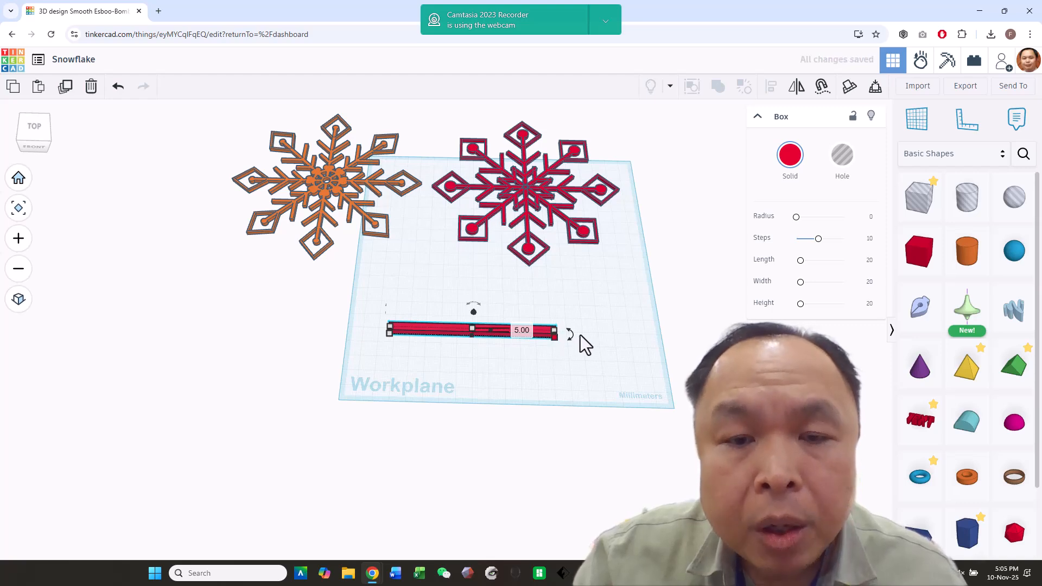
pyautogui.scroll(5, 576, 337)
pyautogui.moveTo(581, 331); pyautogui.dragTo(656, 336)
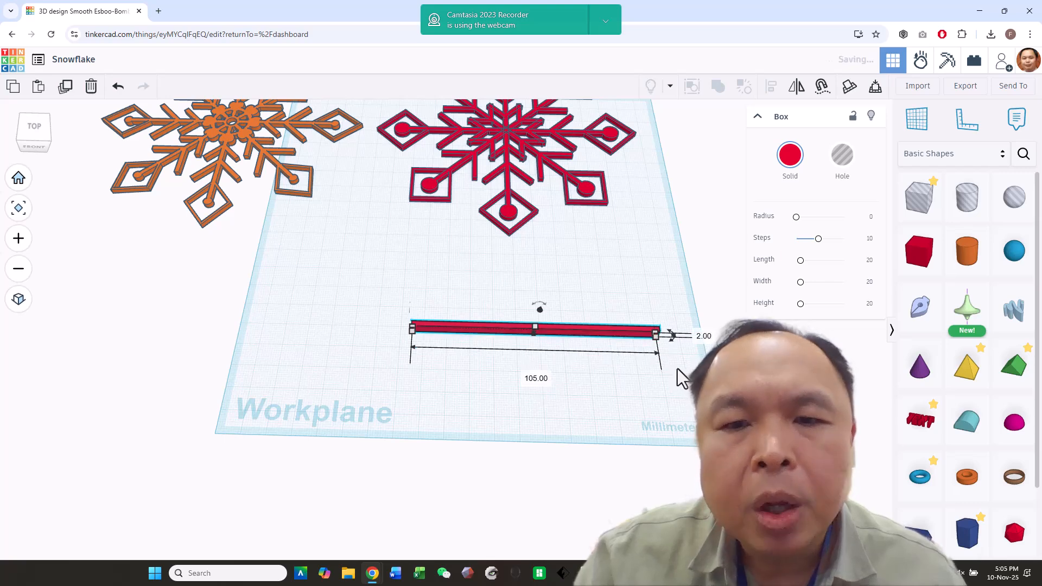
pyautogui.scroll(3, 677, 368)
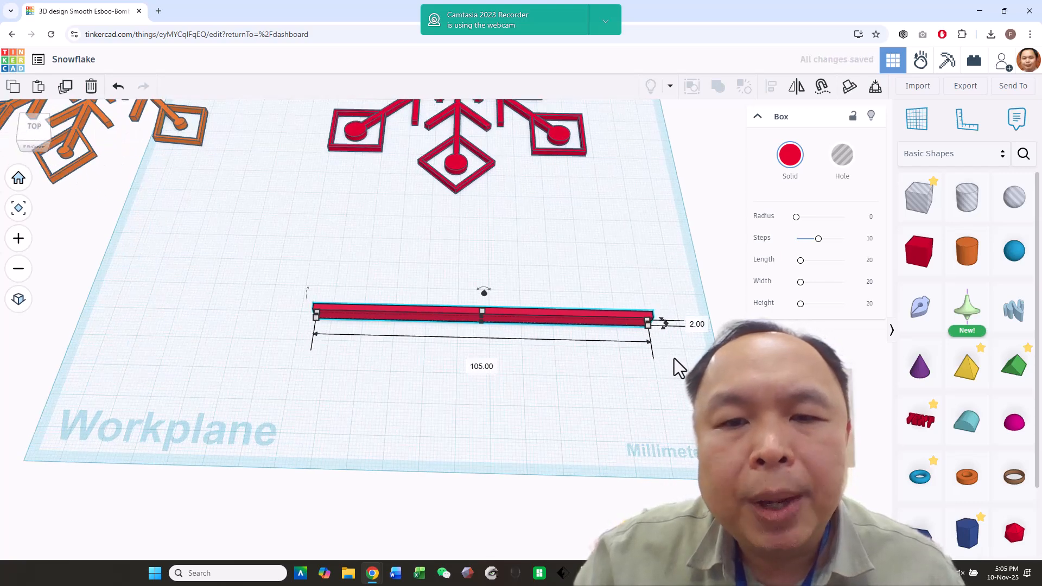
pyautogui.click(619, 357)
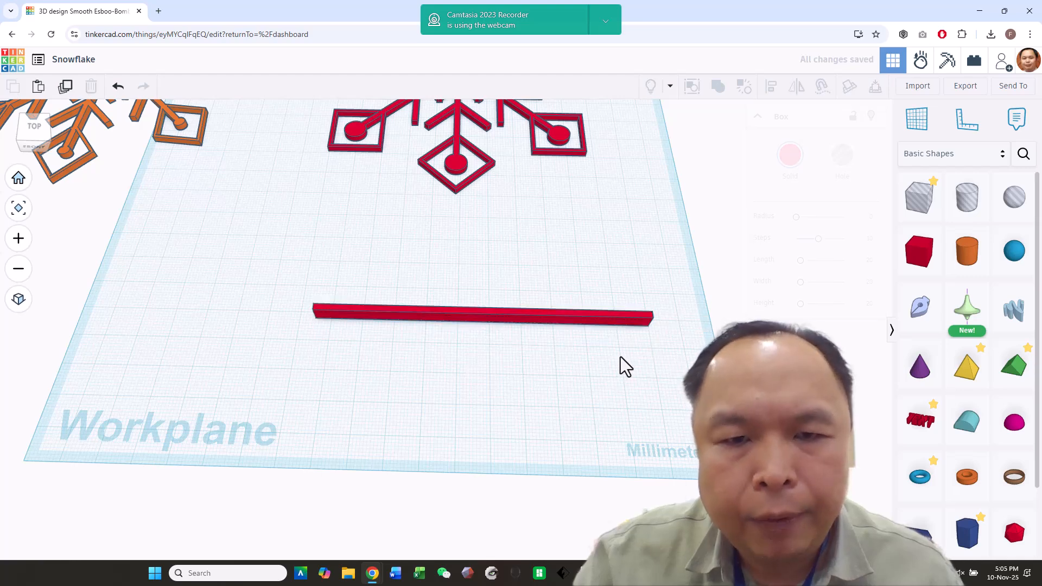
# - Lower the long bar's height to 2 mm
pyautogui.scroll(-3, 624, 353)
pyautogui.click(486, 256)
pyautogui.moveTo(486, 255); pyautogui.dragTo(482, 269)
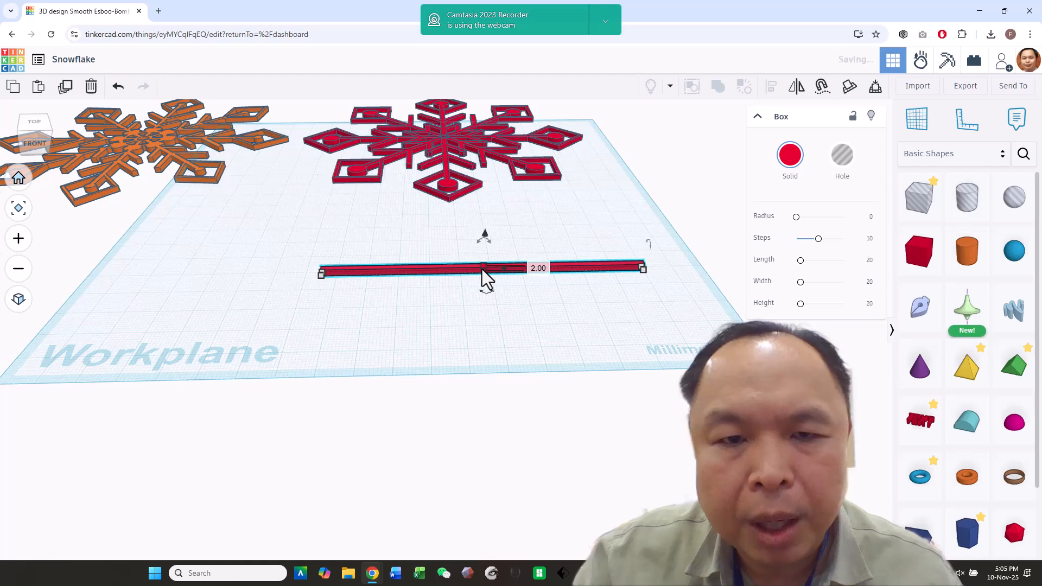
pyautogui.click(567, 299)
pyautogui.scroll(-1, 605, 281)
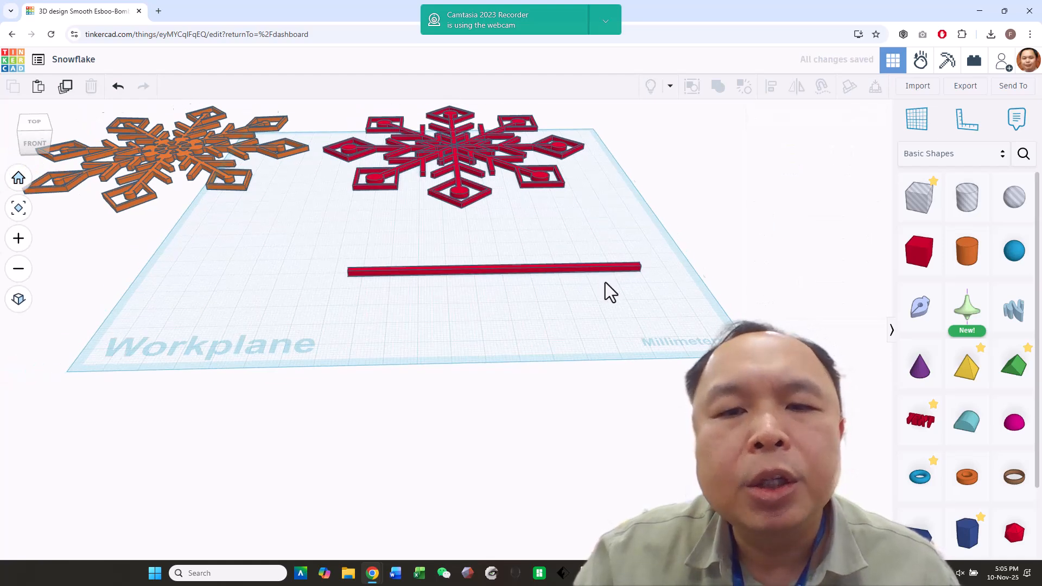
# - Check the length and width dimensions of the long bar at both of its ends
pyautogui.scroll(3, 602, 282)
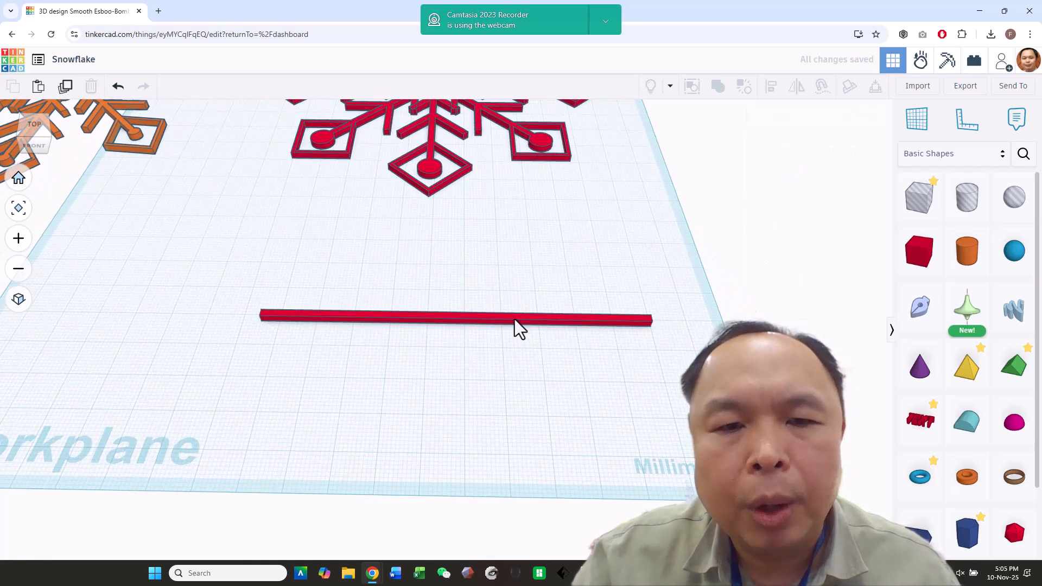
pyautogui.click(645, 321)
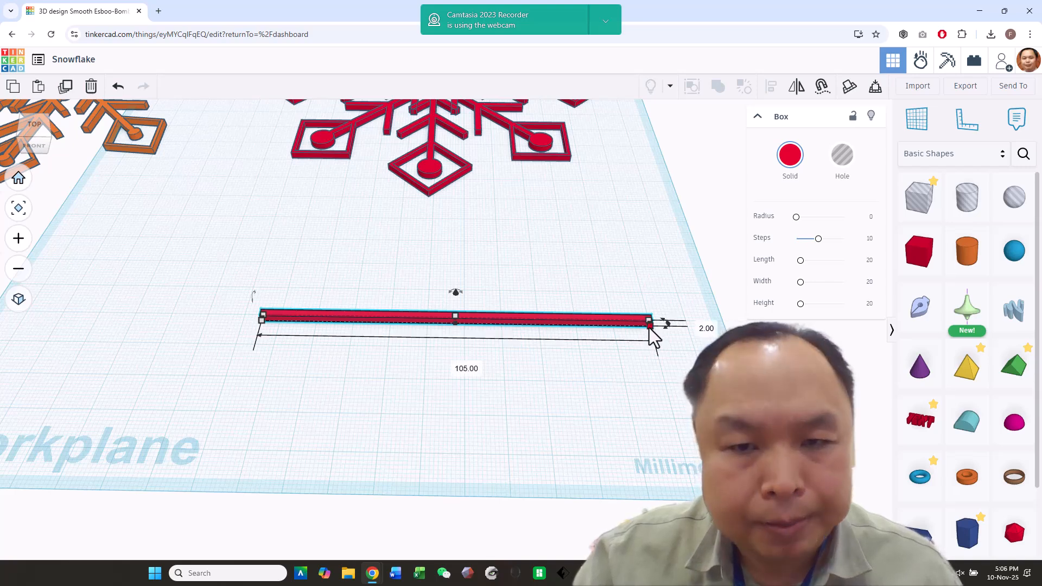
pyautogui.scroll(-3, 548, 348)
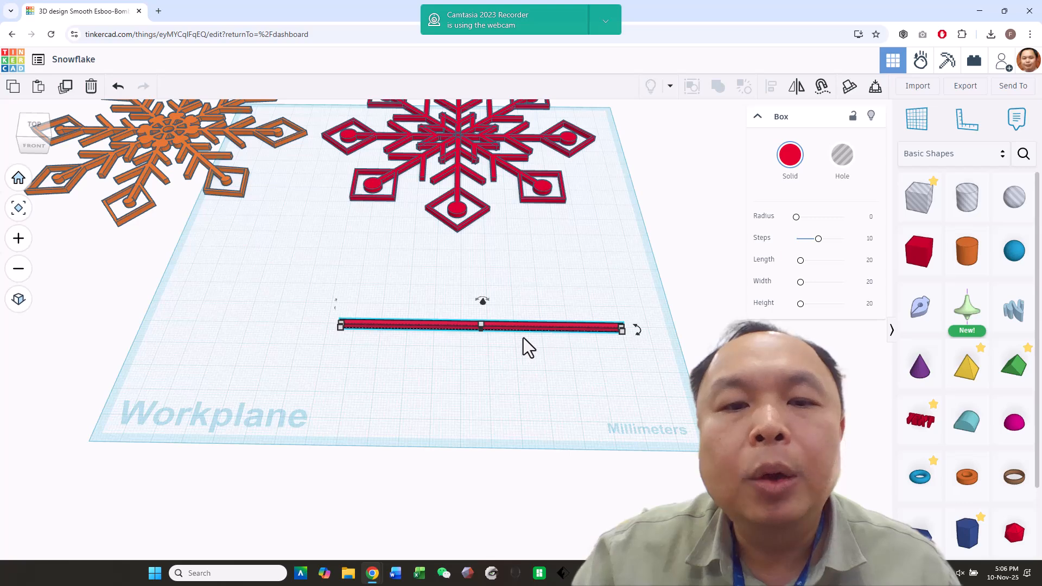
pyautogui.click(622, 330)
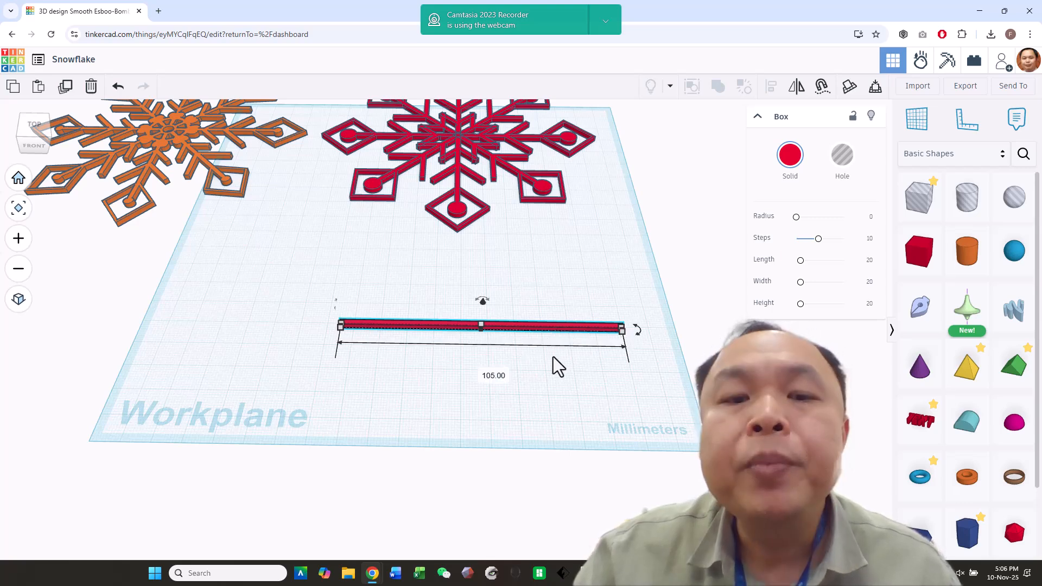
pyautogui.click(515, 341)
pyautogui.click(468, 327)
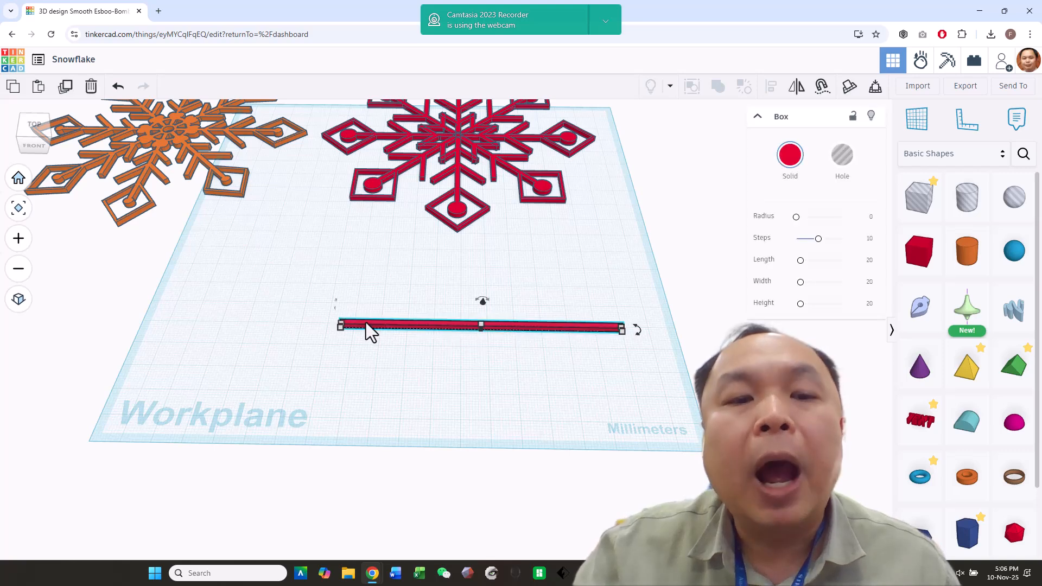
pyautogui.click(340, 326)
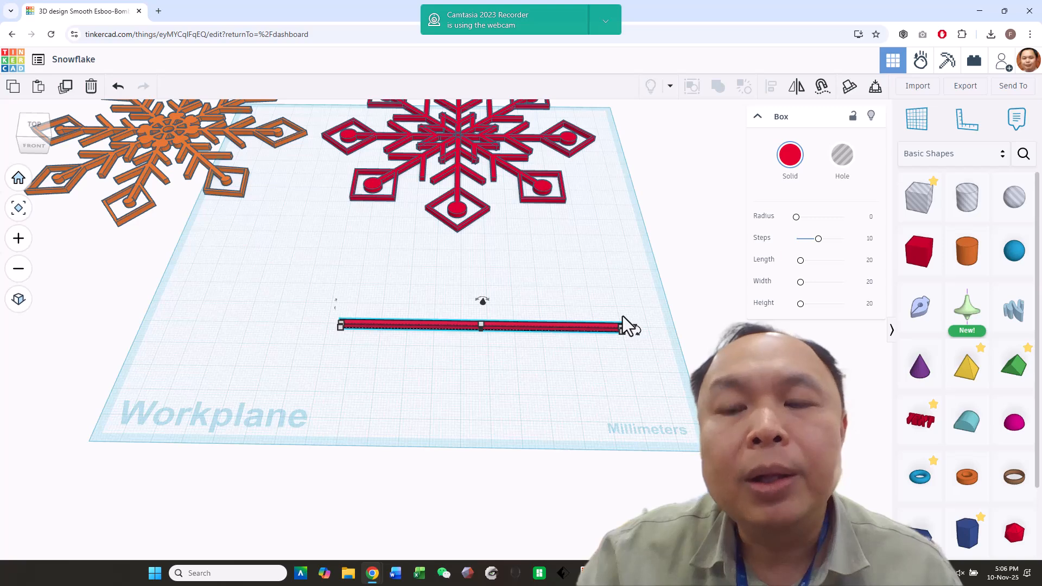
pyautogui.moveTo(546, 320)
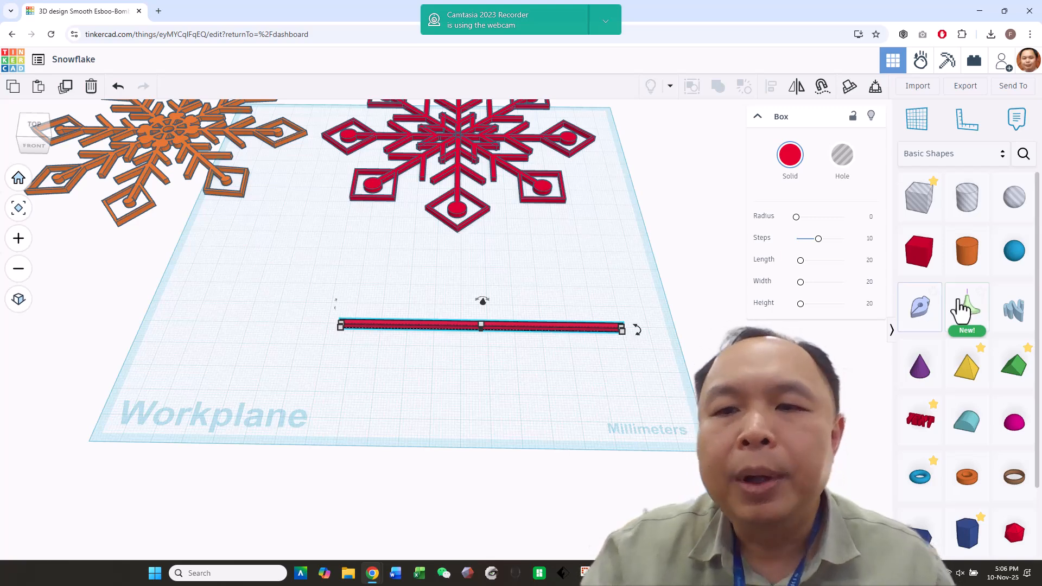
# - Add a second box between the red snowflake and the long bar and shrink it to about 13 mm long and 2 mm wide
pyautogui.moveTo(916, 266); pyautogui.dragTo(454, 288)
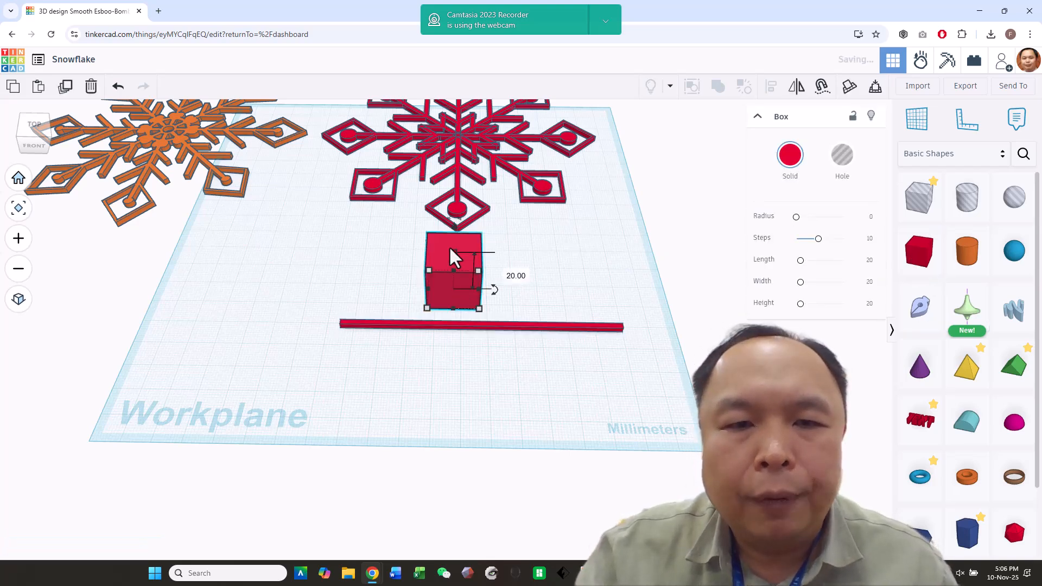
pyautogui.moveTo(452, 248); pyautogui.dragTo(476, 275)
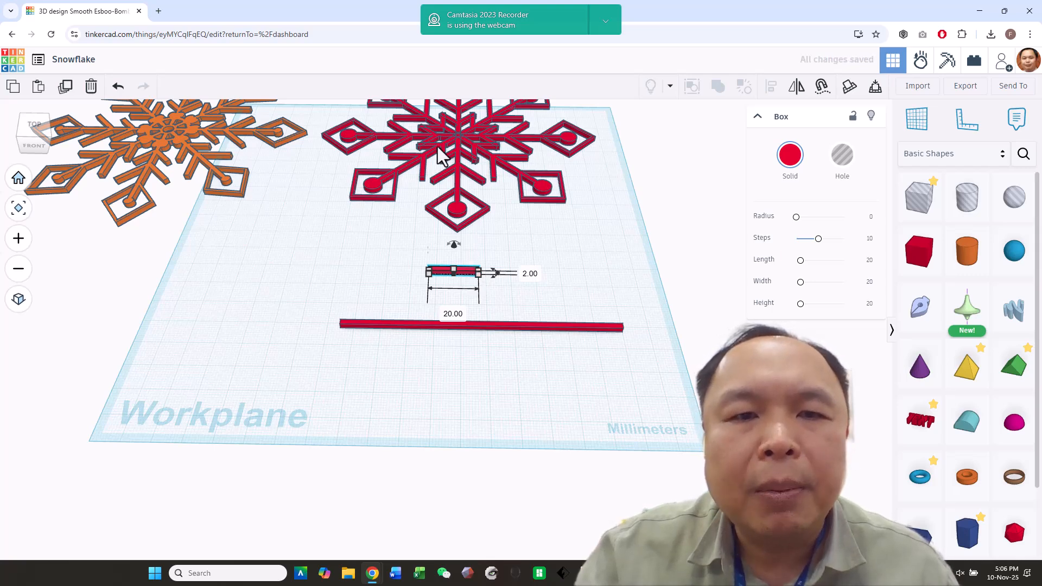
pyautogui.click(467, 279)
pyautogui.click(465, 272)
pyautogui.moveTo(429, 275)
pyautogui.moveTo(431, 276); pyautogui.dragTo(446, 275)
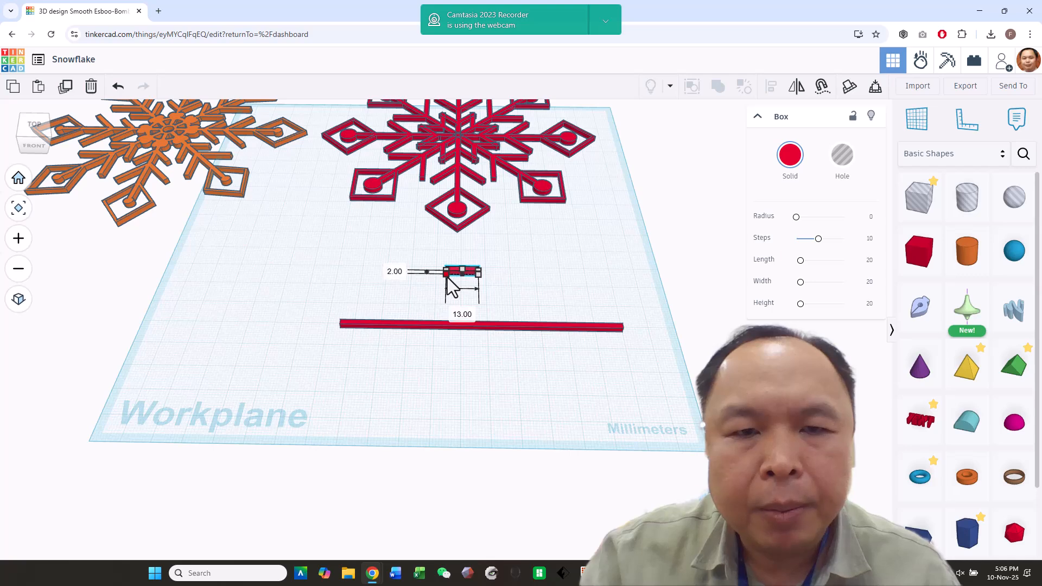
pyautogui.click(525, 288)
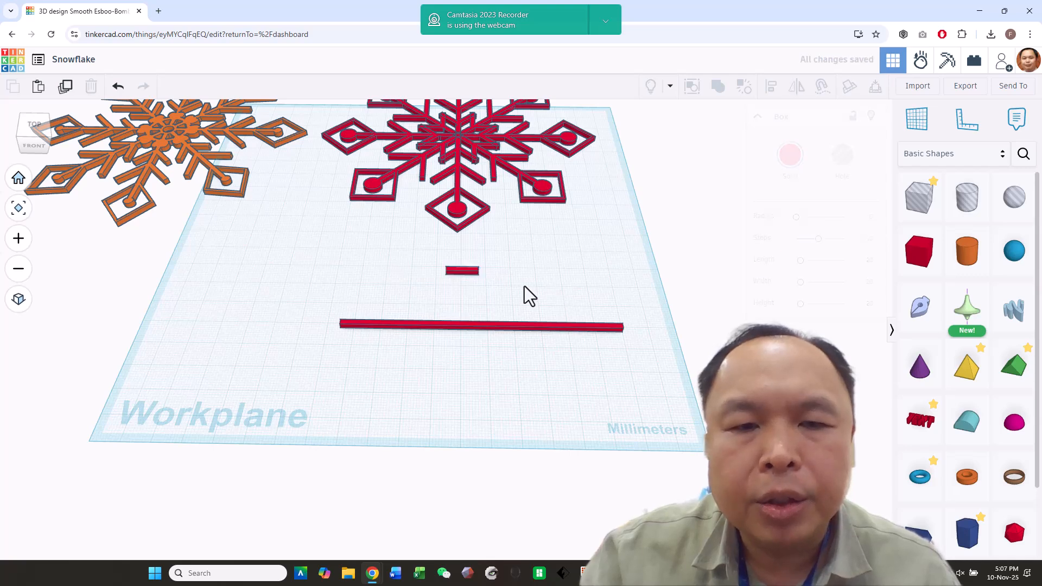
# - Set the short bar's length to 10 mm
pyautogui.click(472, 271)
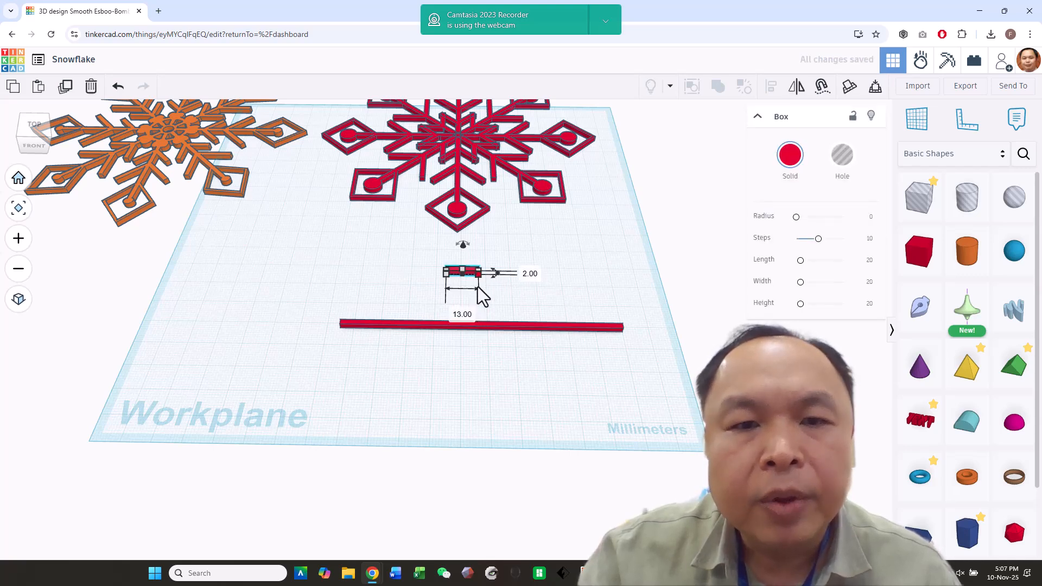
pyautogui.click(461, 314)
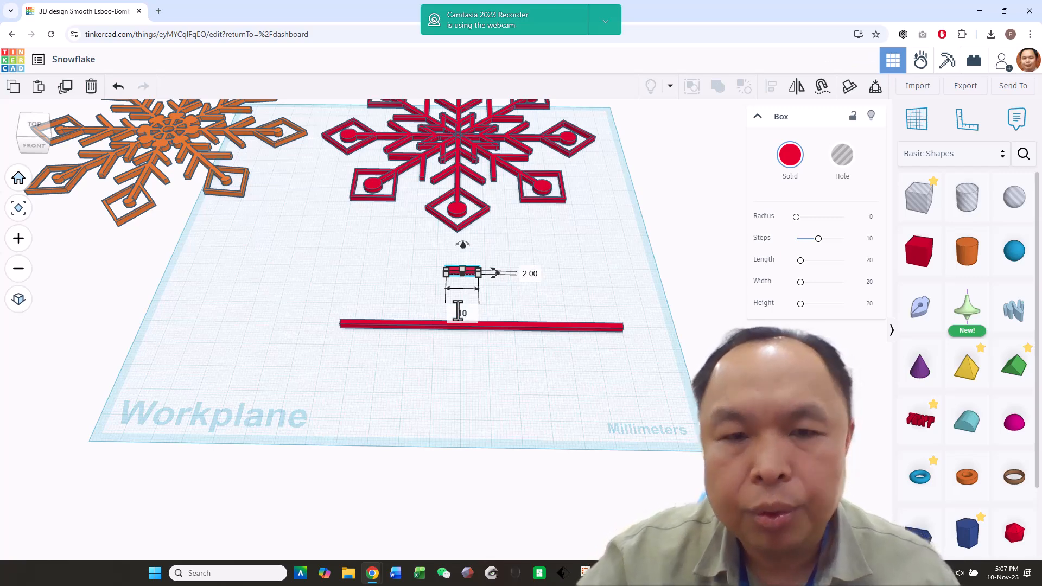
pyautogui.write('10')
pyautogui.press('Return')
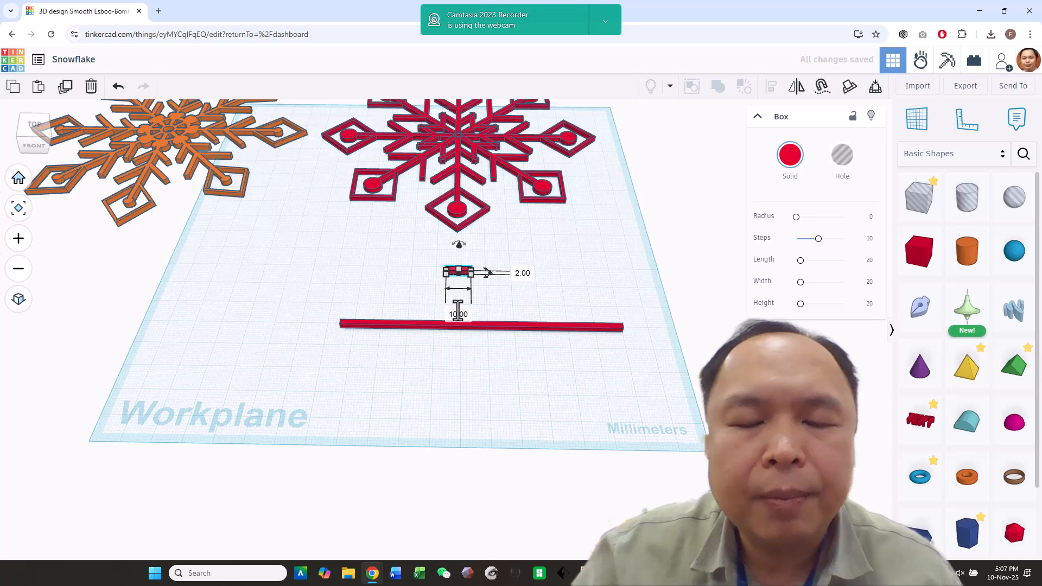
pyautogui.click(513, 298)
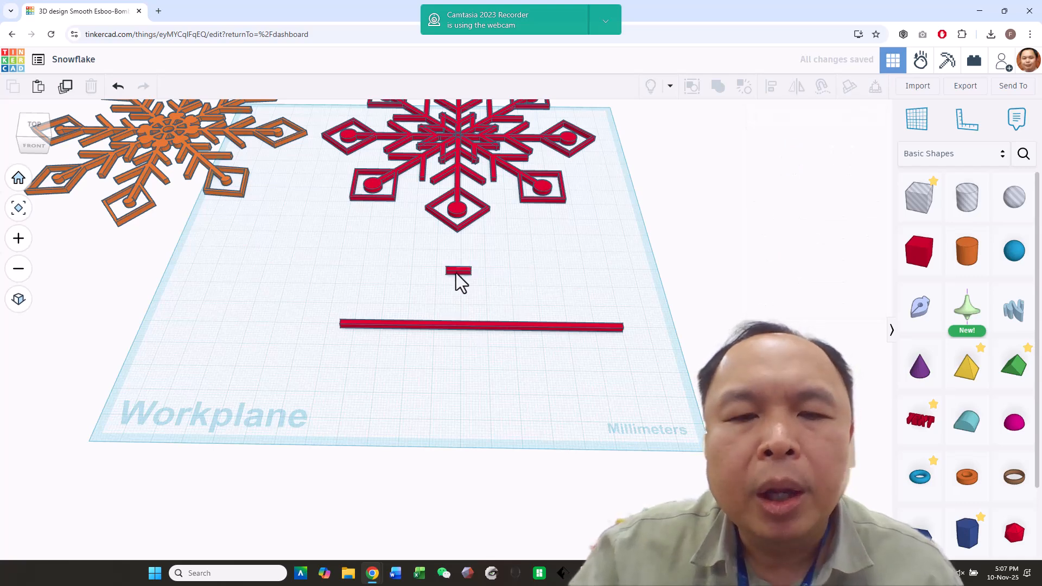
# - Duplicate the short bar, shift the copy forward towards the long bar, and set the copy's length to 15 mm
pyautogui.click(456, 274)
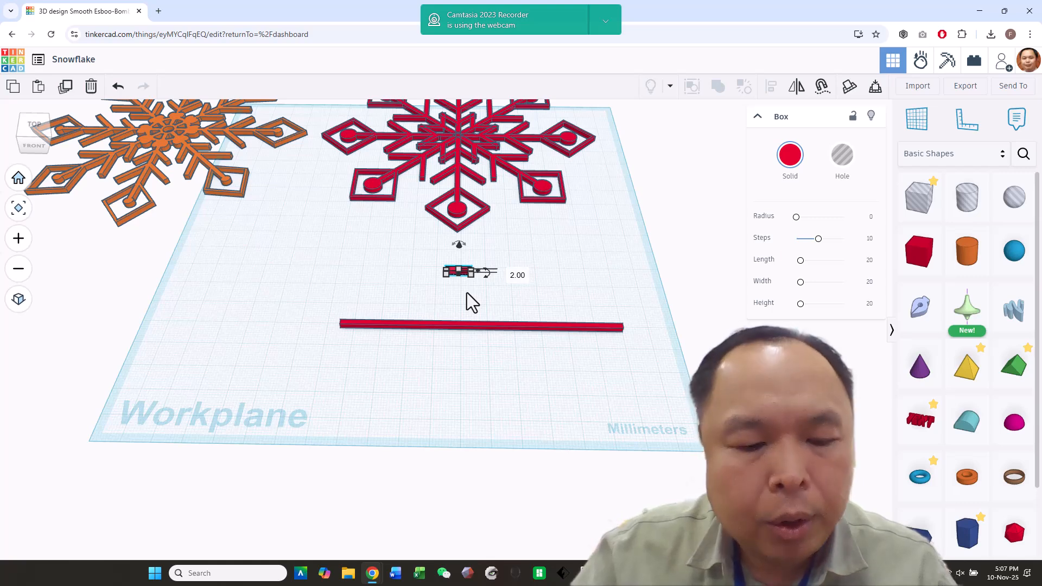
pyautogui.hotkey('ctrl', 'd')
pyautogui.press('Down')
pyautogui.press('Down')
pyautogui.press('Down')
pyautogui.press('Down')
pyautogui.press('Down')
pyautogui.press('Down')
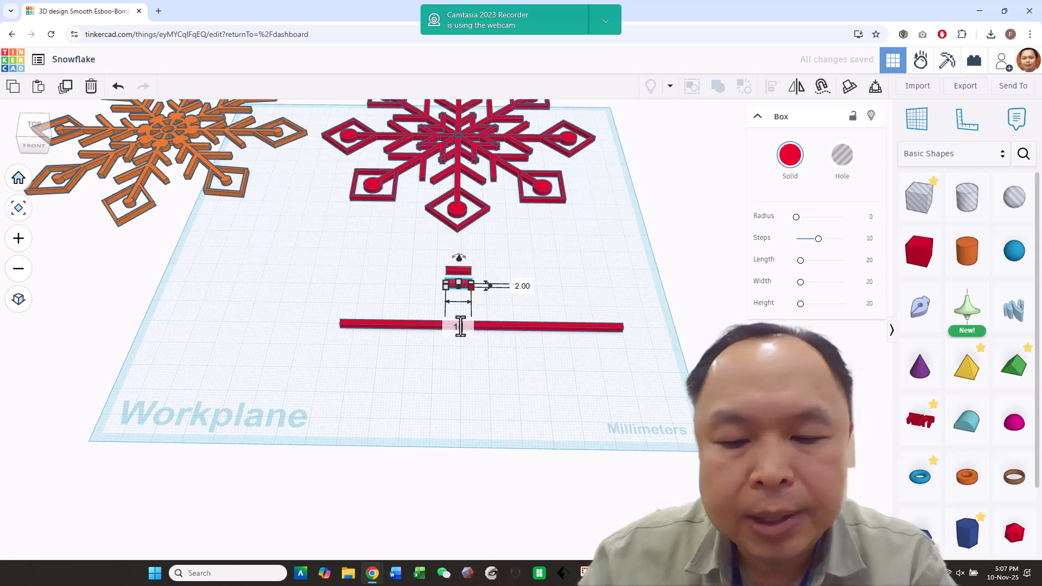
pyautogui.press('Return')
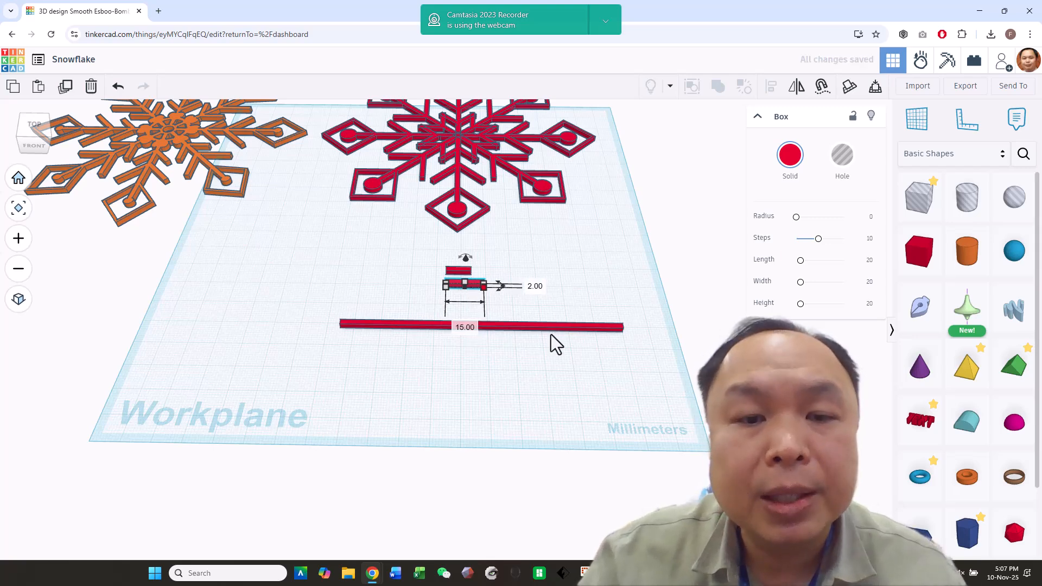
pyautogui.click(561, 306)
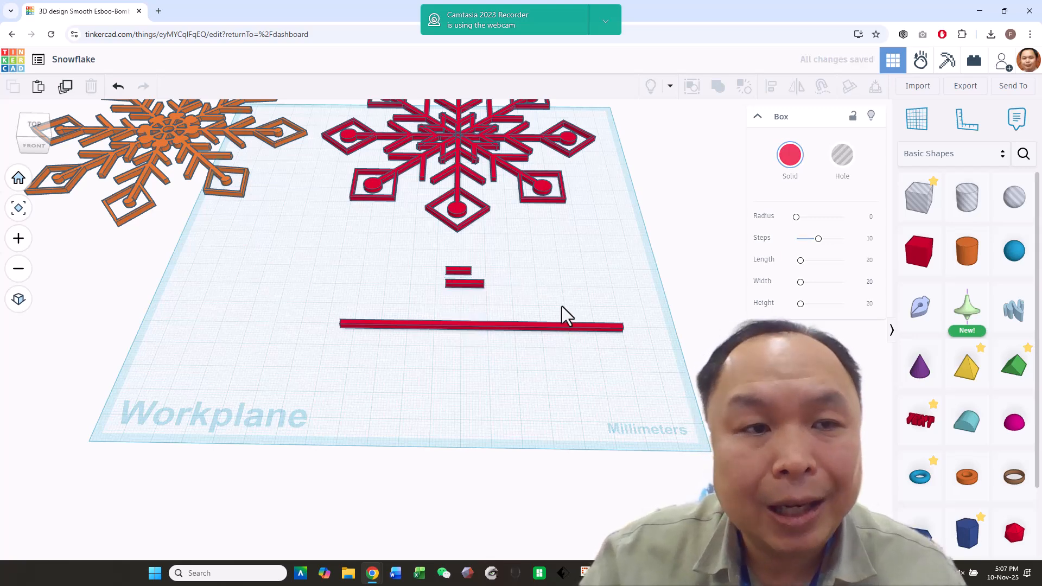
# - Duplicate the 10 mm bar and shift the copy forward and to the left, onto the long bar's left part
pyautogui.click(464, 272)
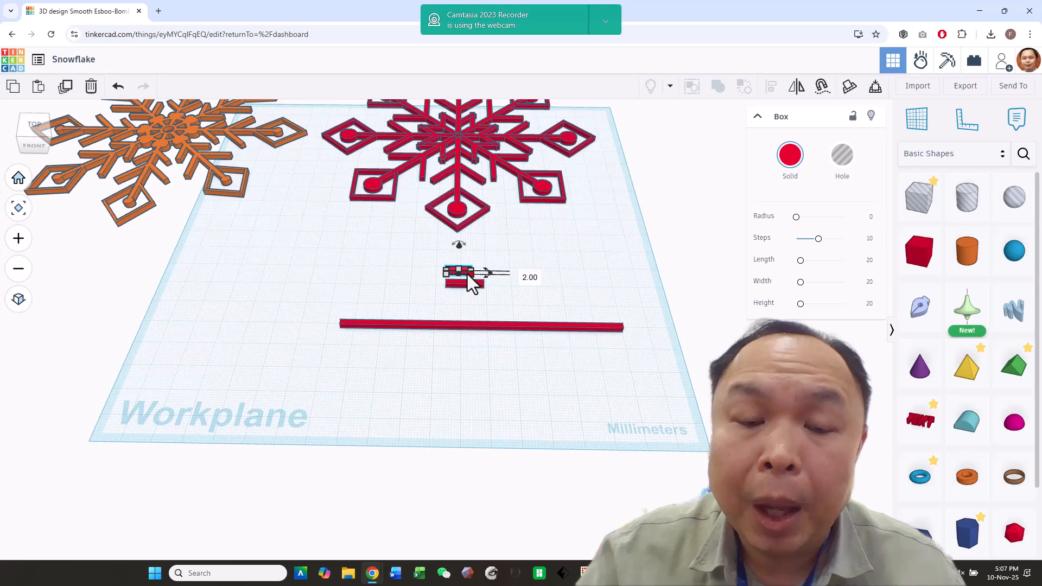
pyautogui.moveTo(466, 274)
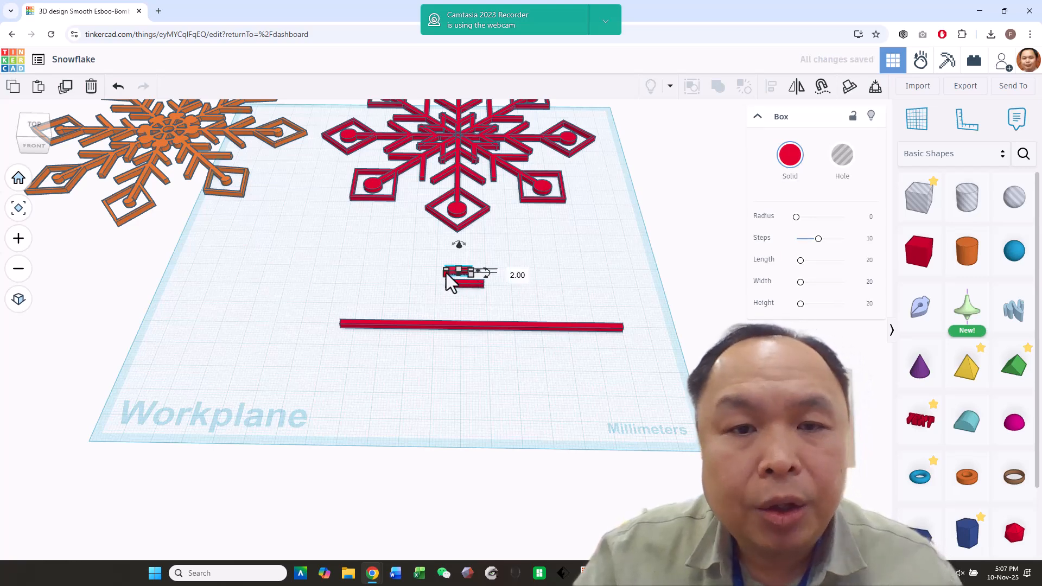
pyautogui.hotkey('ctrl', 'd')
pyautogui.press('Down')
pyautogui.press('Down')
pyautogui.press('Down')
pyautogui.press('Down')
pyautogui.press('Down')
pyautogui.press('Down')
pyautogui.press('Down')
pyautogui.press('Down')
pyautogui.press('Down')
pyautogui.press('Down')
pyautogui.press('Down')
pyautogui.press('Down')
pyautogui.press('Down')
pyautogui.press('Down')
pyautogui.press('Down')
pyautogui.press('Down')
pyautogui.press('Down')
pyautogui.press('Down')
pyautogui.press('Down')
pyautogui.press('Down')
pyautogui.press('Down')
pyautogui.press('Down')
pyautogui.press('Down')
pyautogui.press('Down')
pyautogui.press('Down')
pyautogui.press('Down')
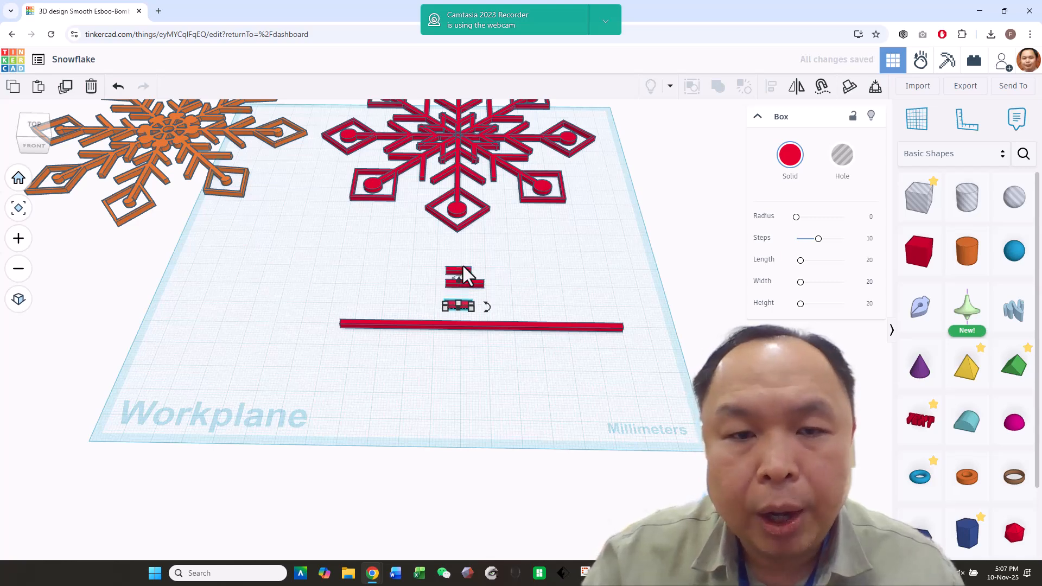
pyautogui.press('Left')
pyautogui.press('Left')
pyautogui.press('Left')
pyautogui.press('Left')
pyautogui.press('Left')
pyautogui.press('Left')
pyautogui.press('Left')
pyautogui.press('Left')
pyautogui.press('Left')
pyautogui.press('Left')
pyautogui.press('Left')
pyautogui.press('Left')
pyautogui.press('Left')
pyautogui.press('Left')
pyautogui.press('Left')
pyautogui.press('Left')
pyautogui.press('Left')
pyautogui.press('Left')
pyautogui.press('Left')
pyautogui.press('Left')
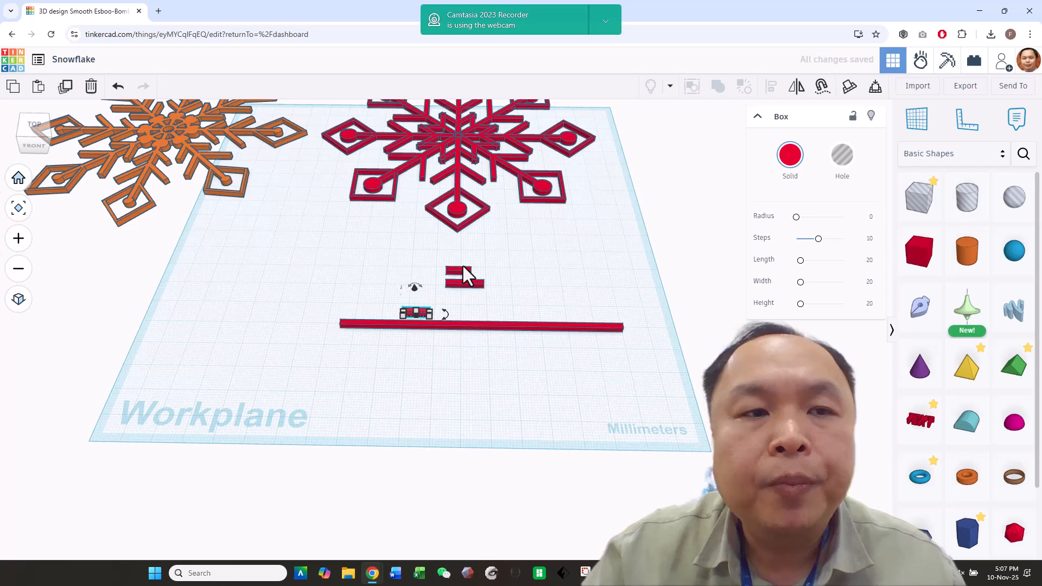
pyautogui.press('Down')
pyautogui.press('Down')
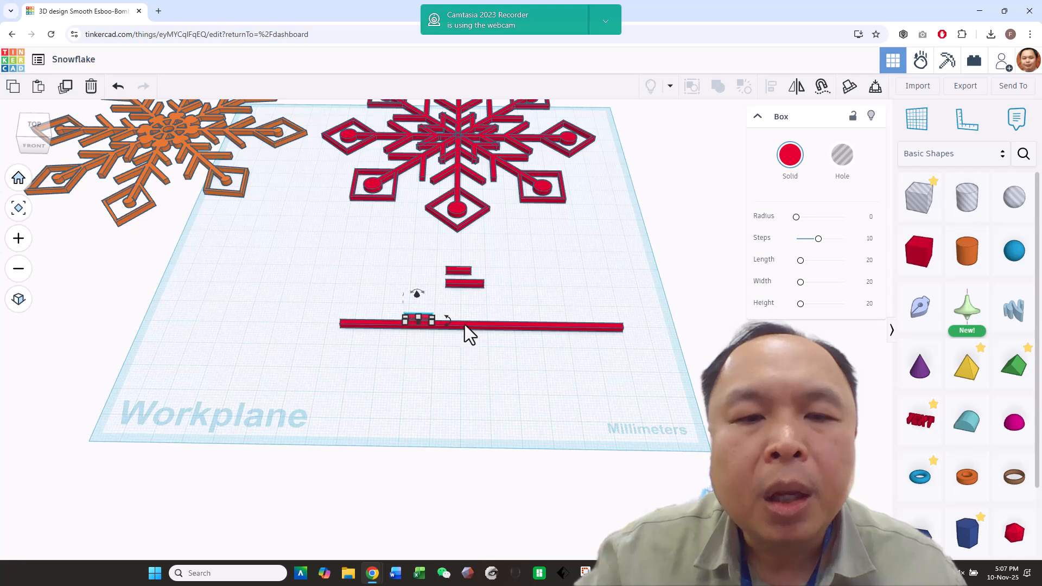
# - Rotate the copied 10 mm bar 45° in the workplane so it branches diagonally off the long bar
pyautogui.moveTo(447, 322); pyautogui.dragTo(455, 312)
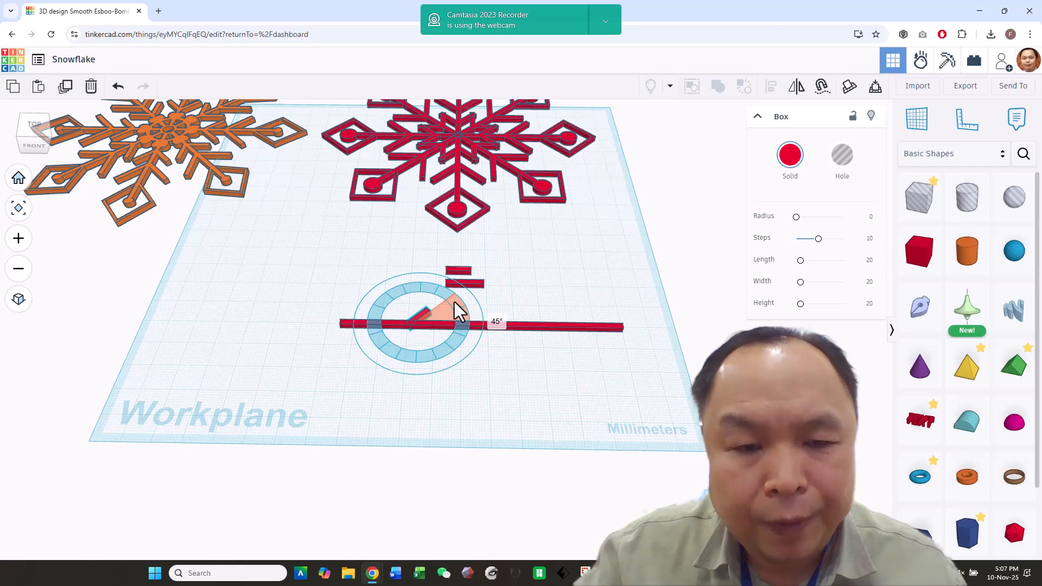
pyautogui.moveTo(458, 312); pyautogui.dragTo(459, 313)
pyautogui.scroll(5, 459, 412)
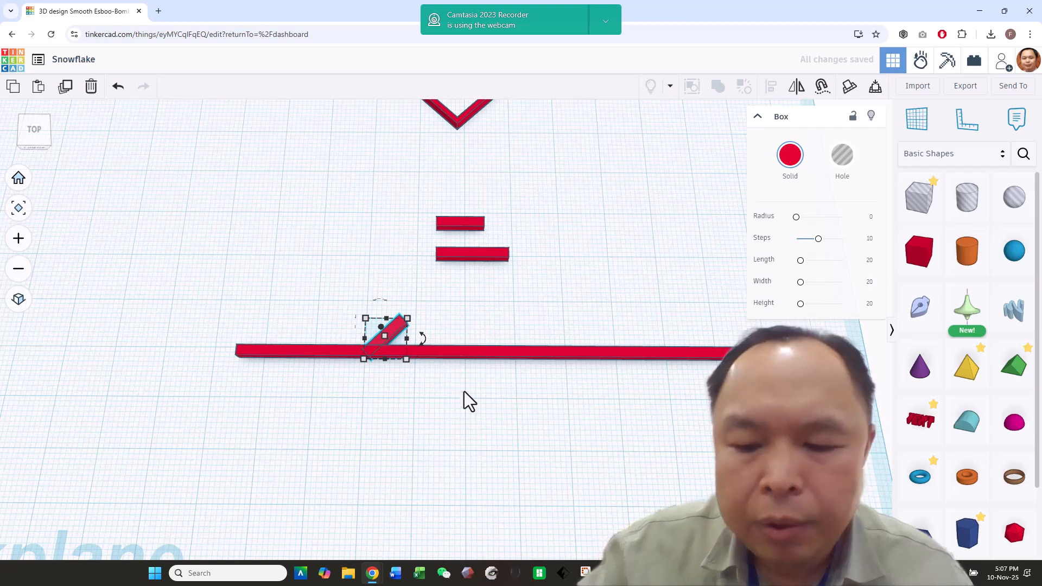
# - Choose a finer snap grid spacing and nudge the angled 10 mm bar slightly back on the long bar
pyautogui.click(862, 543)
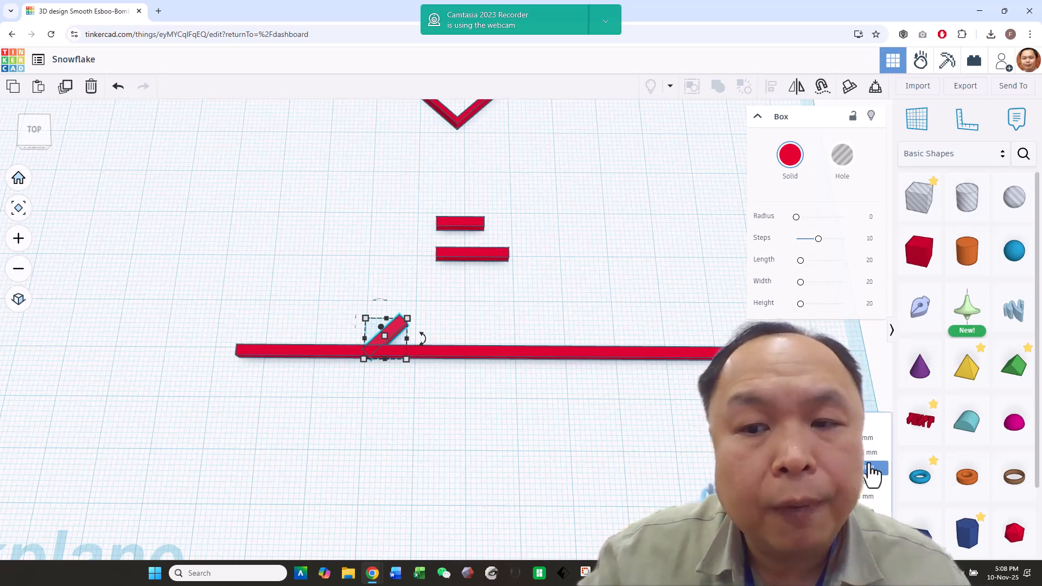
pyautogui.click(868, 440)
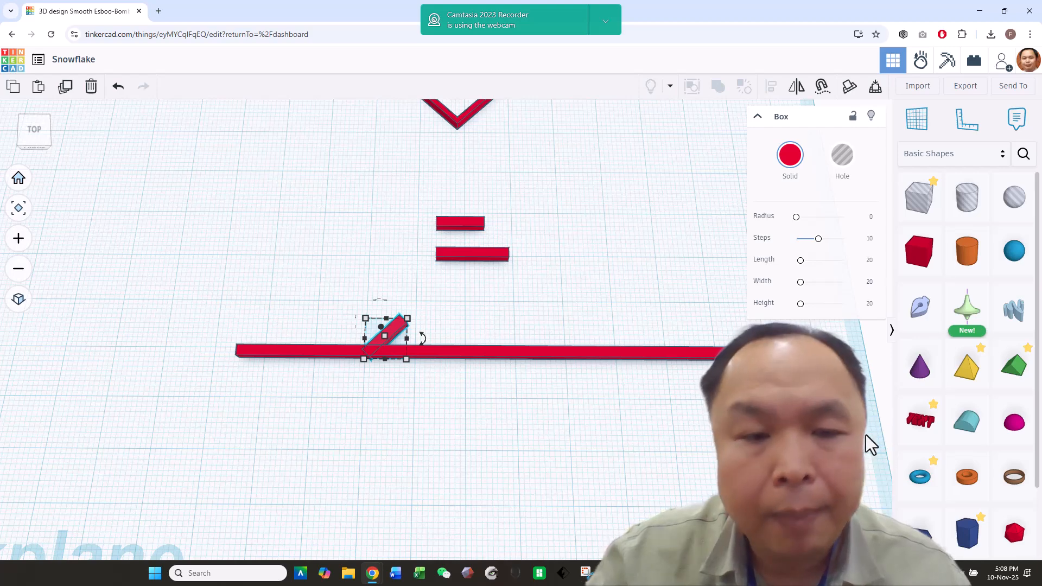
pyautogui.press('Up')
pyautogui.press('Up')
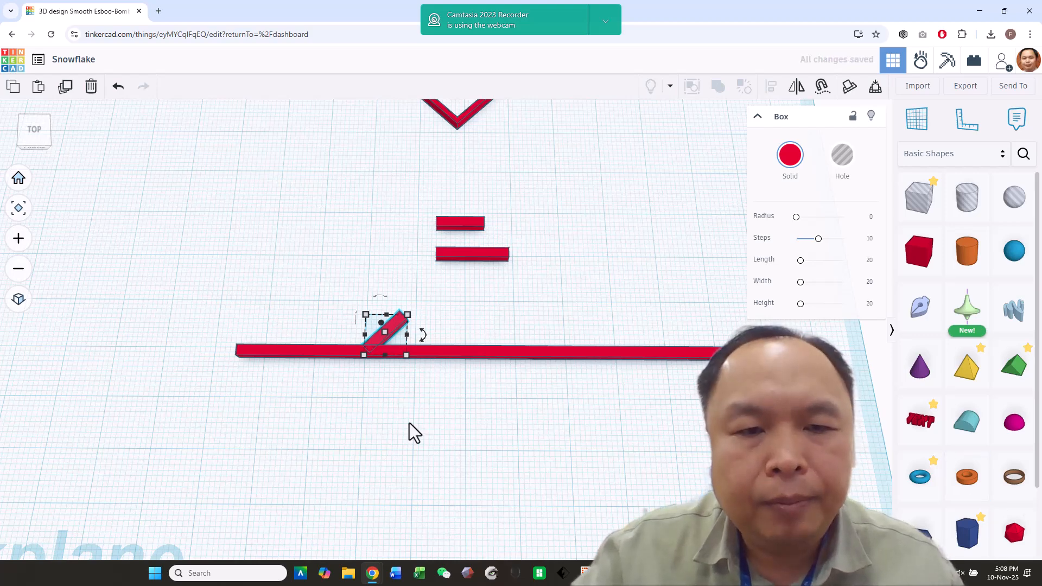
# - Duplicate the angled 10 mm branch in place and mirror the copy front to back
pyautogui.click(383, 334)
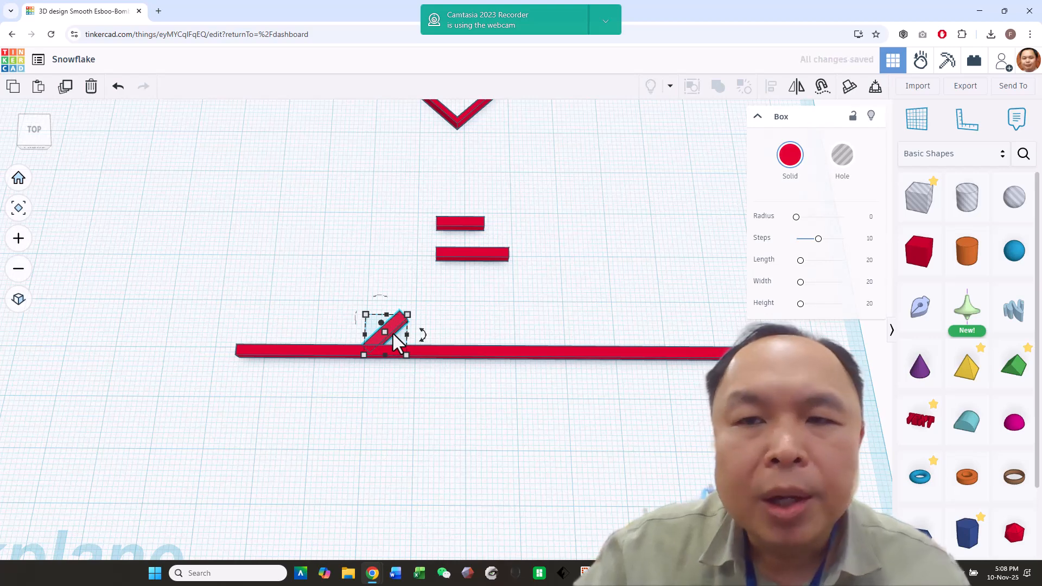
pyautogui.click(799, 90)
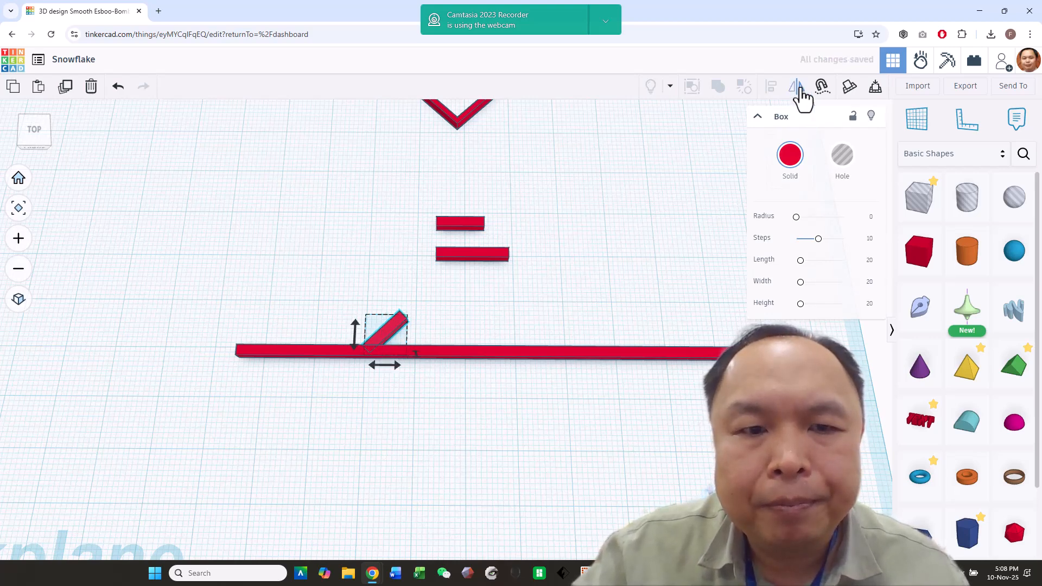
pyautogui.click(356, 332)
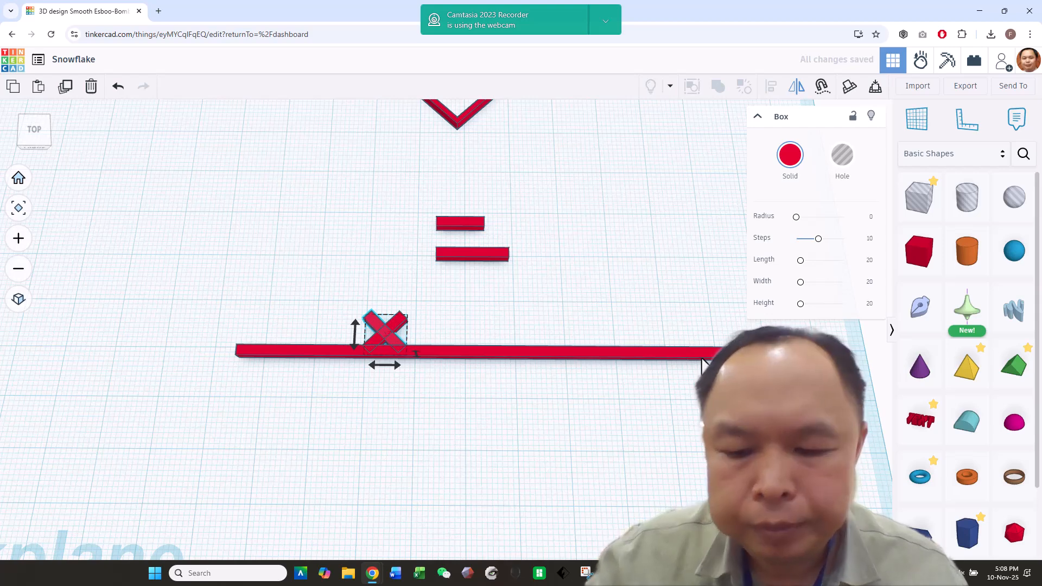
pyautogui.press('Escape')
# - Move the mirrored branch forward so it forms a symmetrical V with the first branch across the long bar
pyautogui.press('Down')
pyautogui.press('Down')
pyautogui.press('Down')
pyautogui.press('Down')
pyautogui.press('Down')
pyautogui.press('Down')
pyautogui.press('Down')
pyautogui.press('Down')
pyautogui.press('Down')
pyautogui.press('Down')
pyautogui.press('Down')
pyautogui.press('Down')
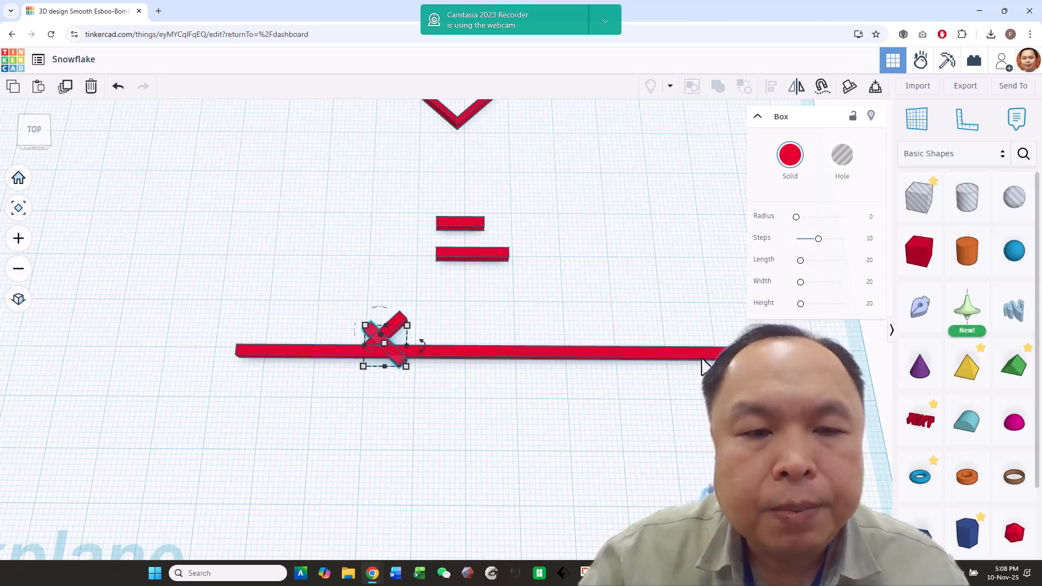
pyautogui.press('Down')
pyautogui.press('Down')
pyautogui.press('Down')
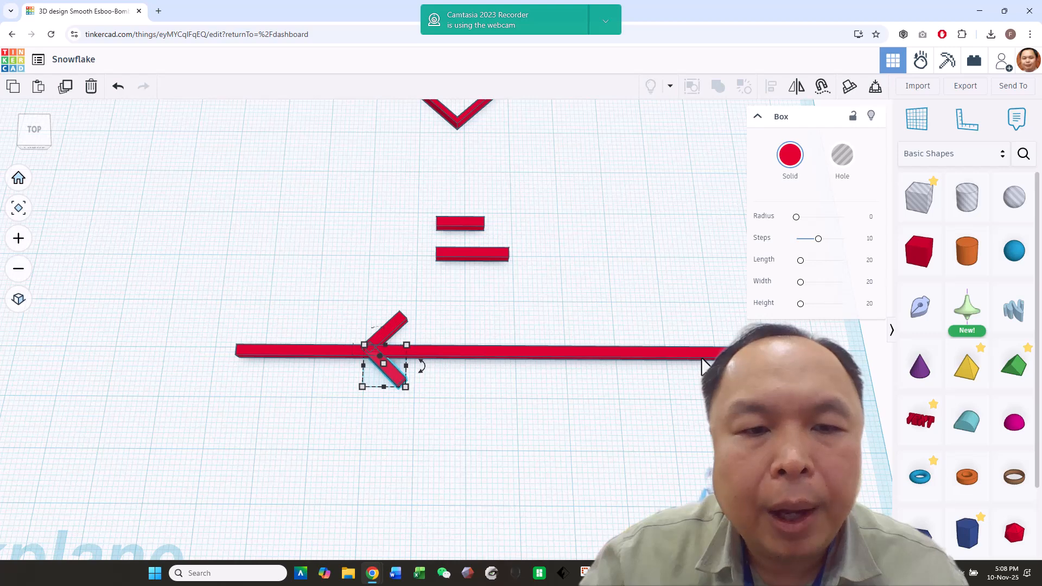
pyautogui.press('Down')
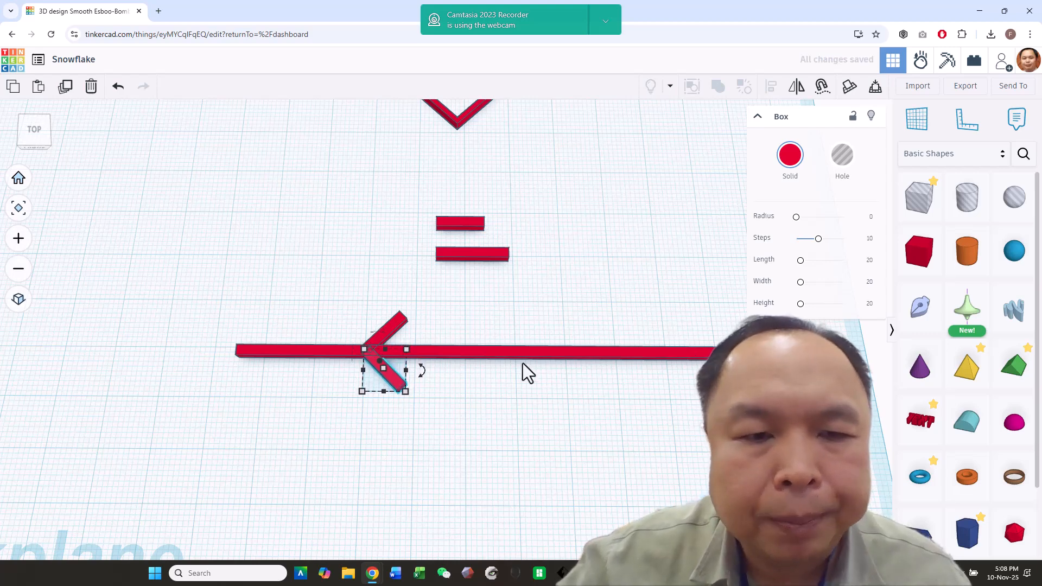
# - Examine how the two mirrored branches meet on the long bar and compare the spoke with the red reference snowflake
pyautogui.moveTo(522, 363); pyautogui.dragTo(509, 430, button='right')
pyautogui.scroll(3, 508, 431)
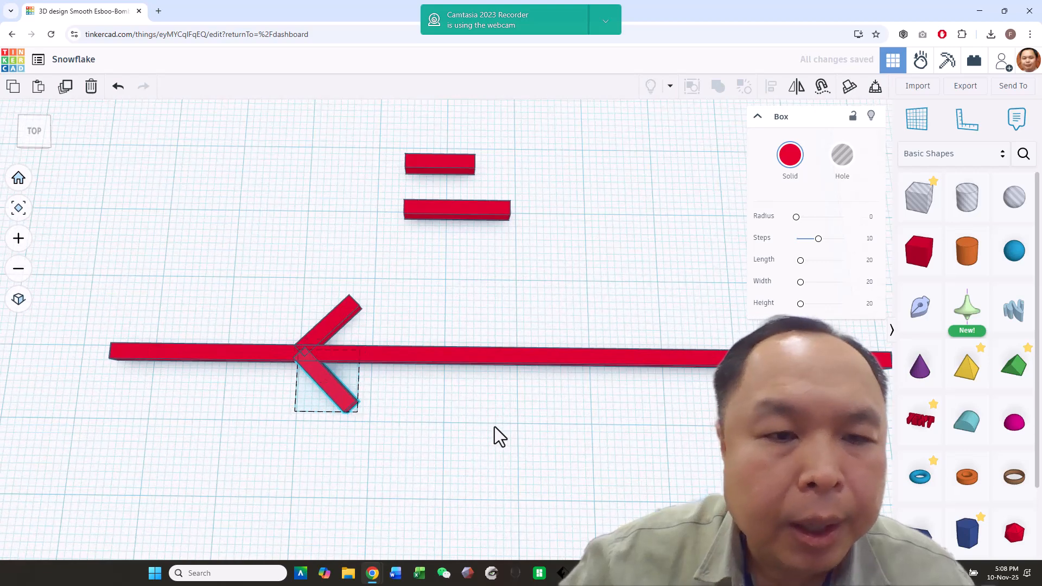
pyautogui.scroll(2, 431, 396)
pyautogui.click(432, 394)
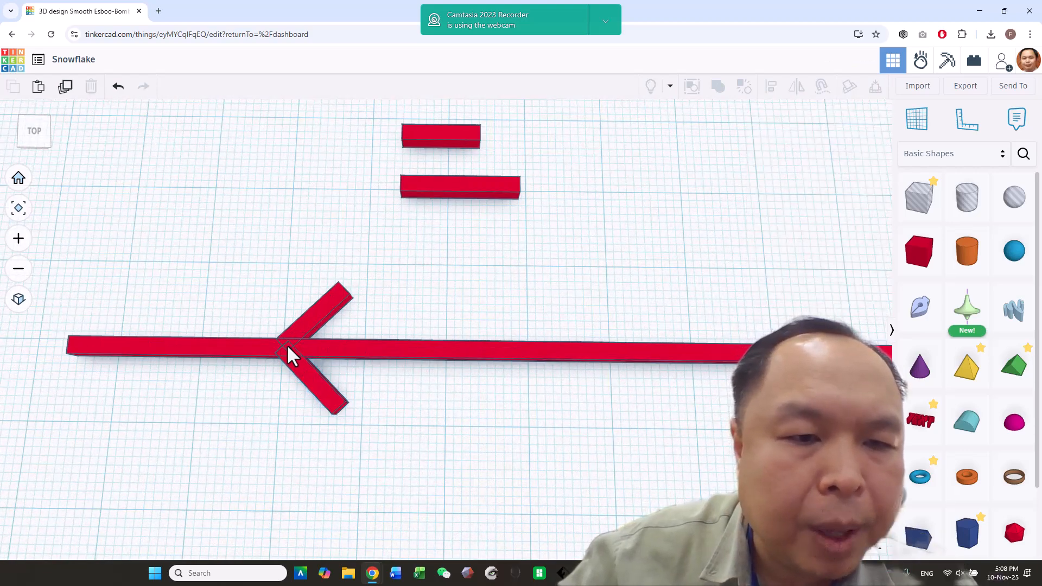
pyautogui.click(305, 378)
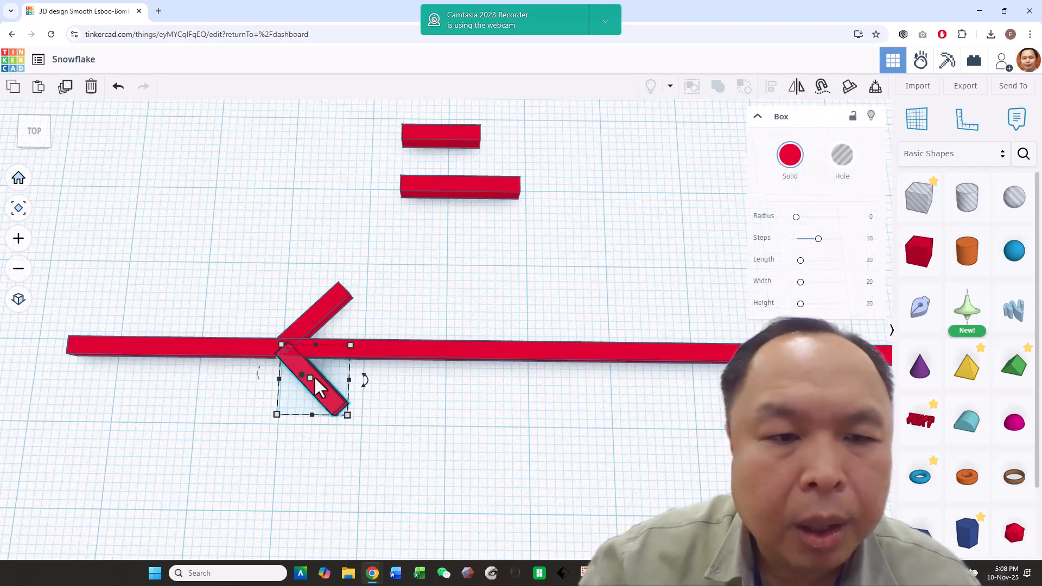
pyautogui.click(479, 434)
pyautogui.scroll(1, 478, 428)
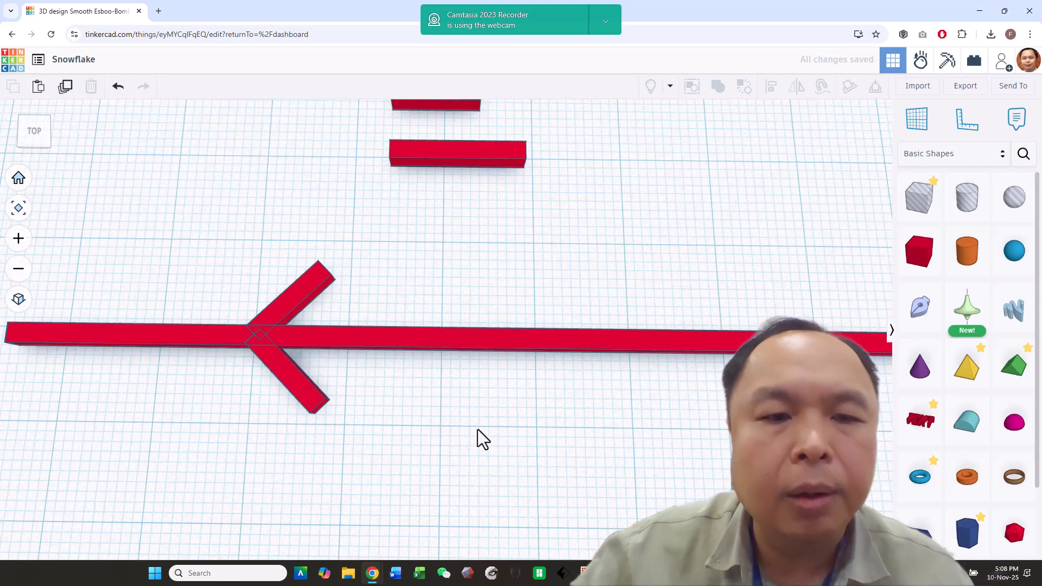
pyautogui.scroll(-3, 476, 436)
pyautogui.moveTo(473, 441); pyautogui.dragTo(388, 376, button='right')
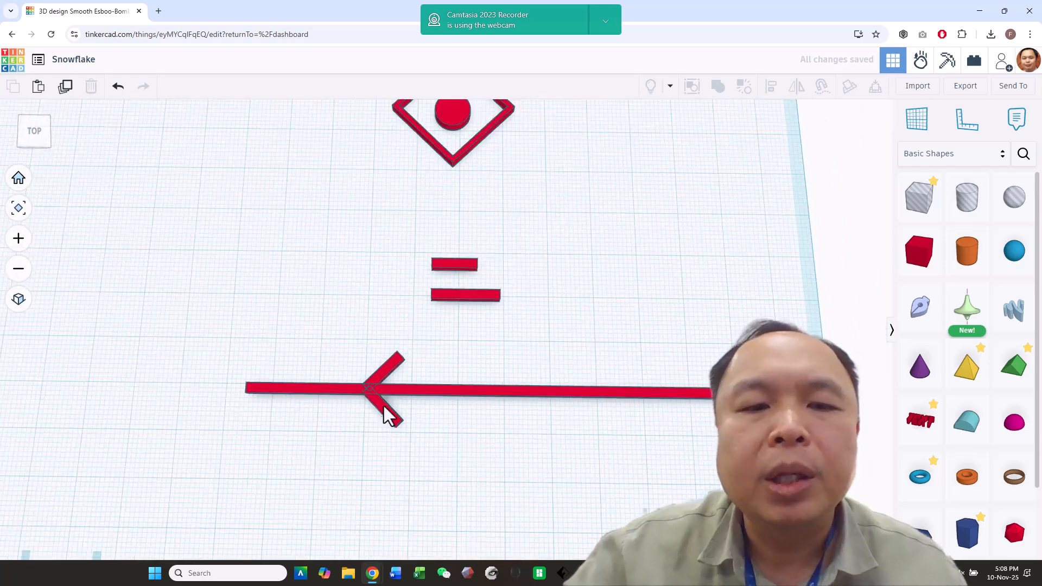
pyautogui.scroll(-1, 439, 416)
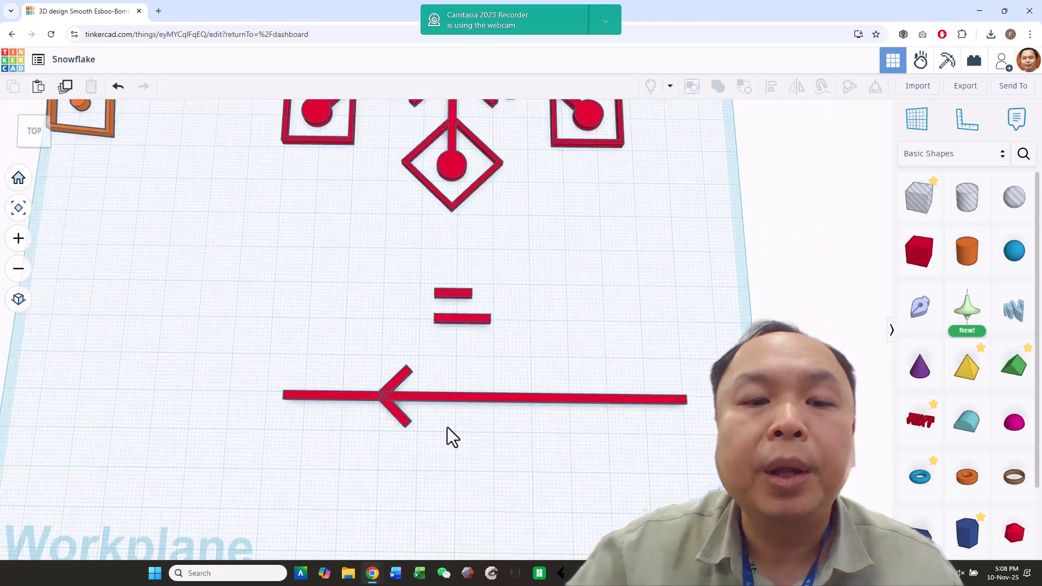
pyautogui.scroll(-1, 448, 429)
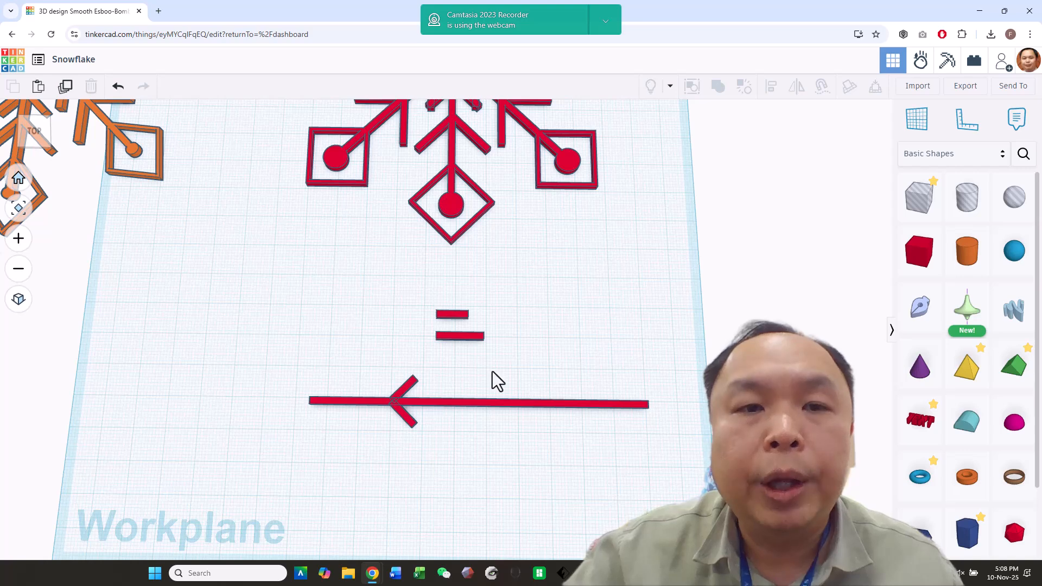
pyautogui.scroll(-2, 519, 380)
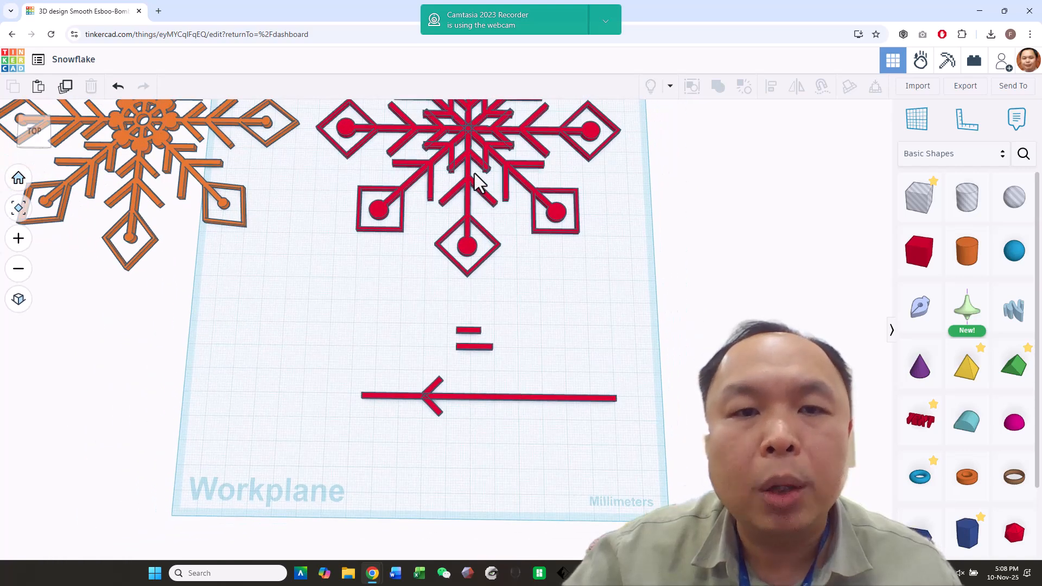
# - Duplicate both 10 mm branches together and shift the copied V to the right along the long bar
pyautogui.click(438, 383)
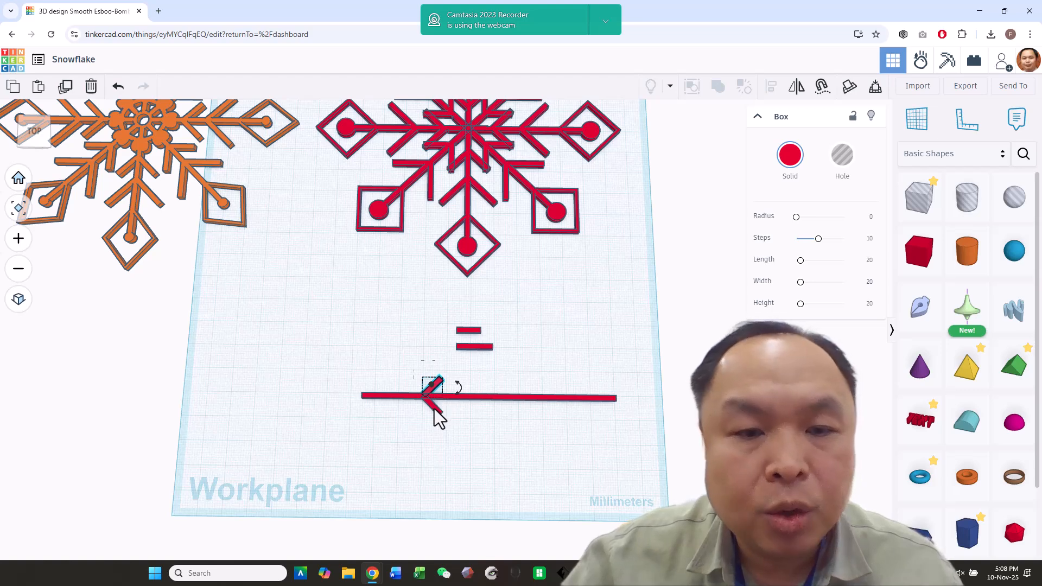
pyautogui.keyDown('shift'); pyautogui.click(435, 409); pyautogui.keyUp('shift')
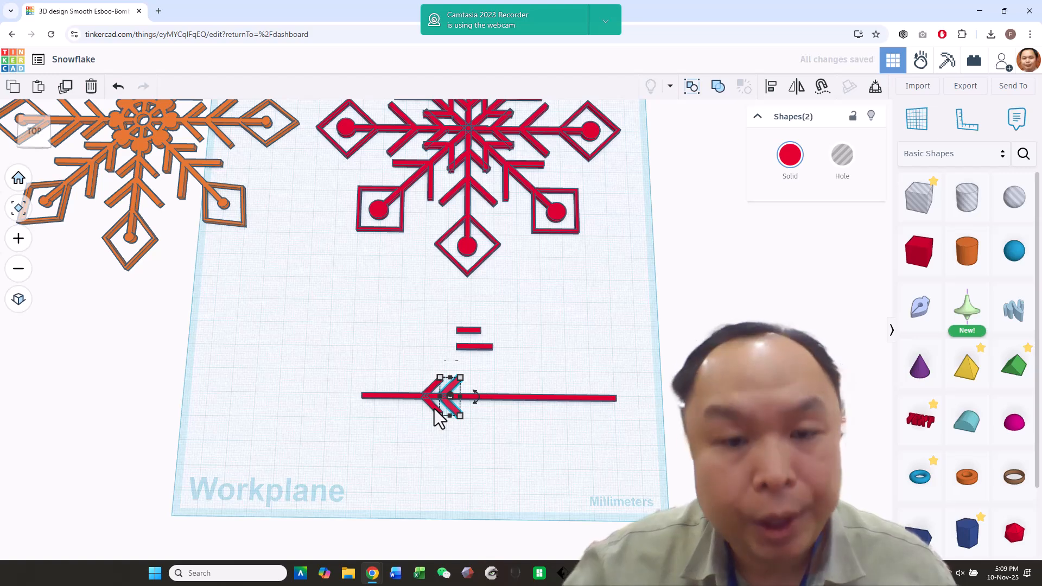
pyautogui.click(527, 360)
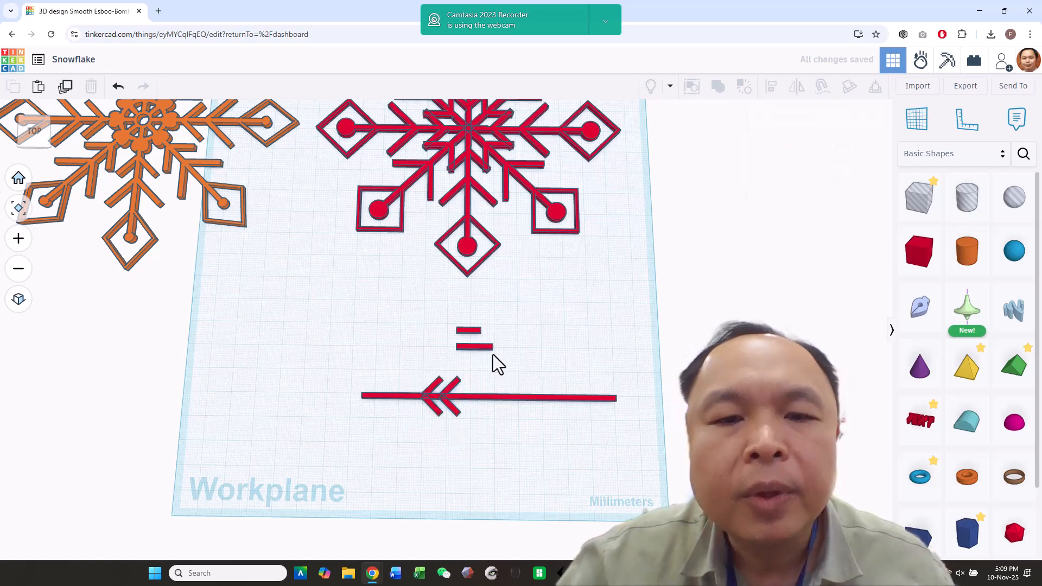
# - Duplicate the 15 mm bar, offset the copy forward towards the long bar, and rotate it 45°
pyautogui.click(451, 389)
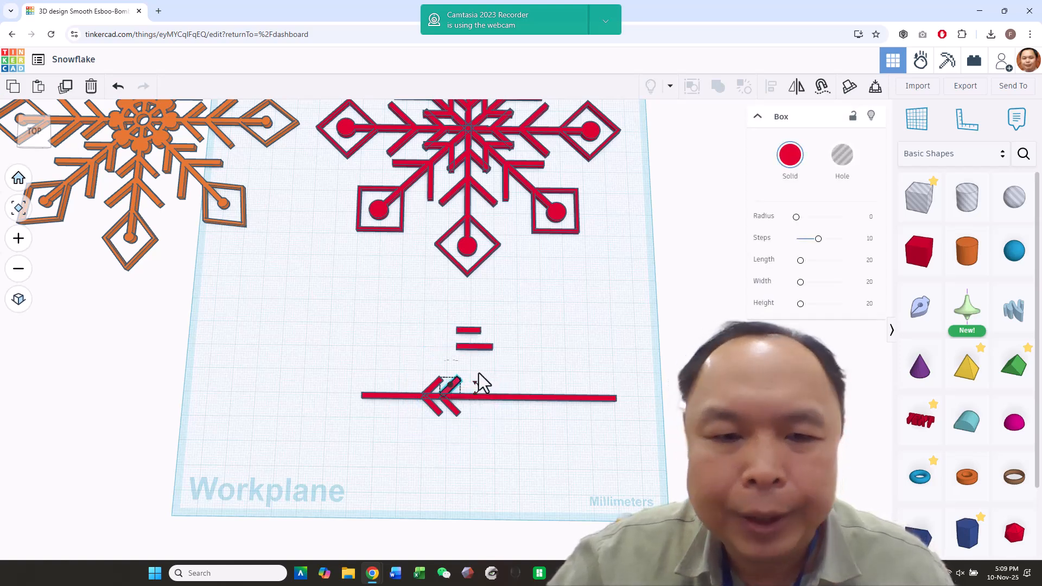
pyautogui.click(470, 403)
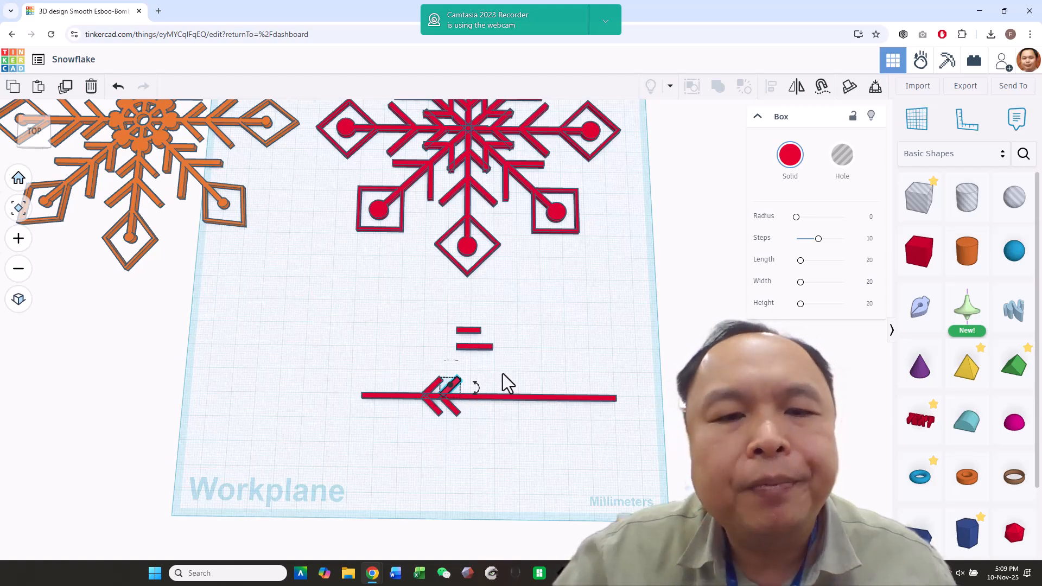
pyautogui.click(483, 349)
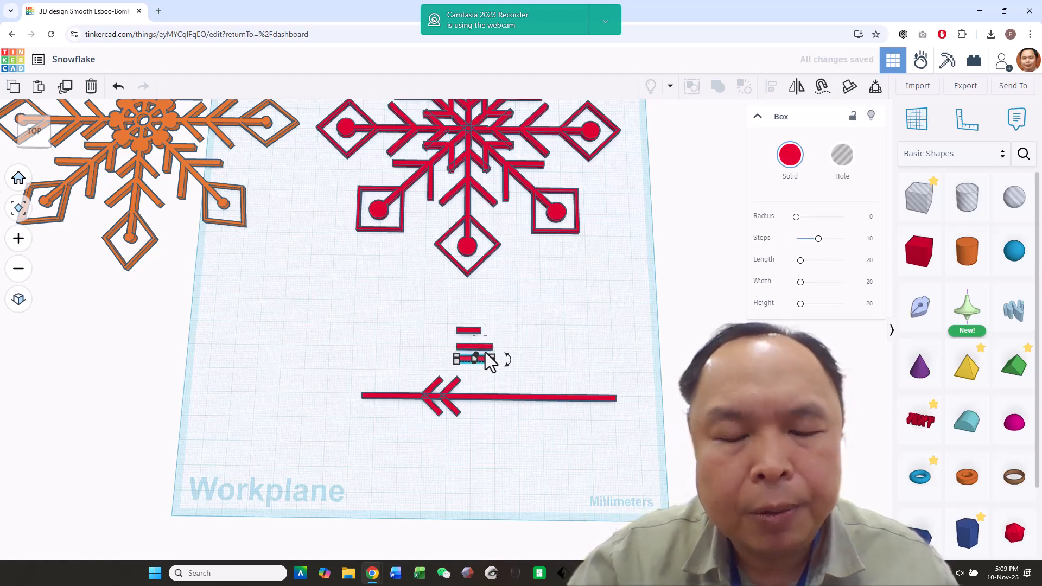
pyautogui.moveTo(509, 367); pyautogui.dragTo(514, 338)
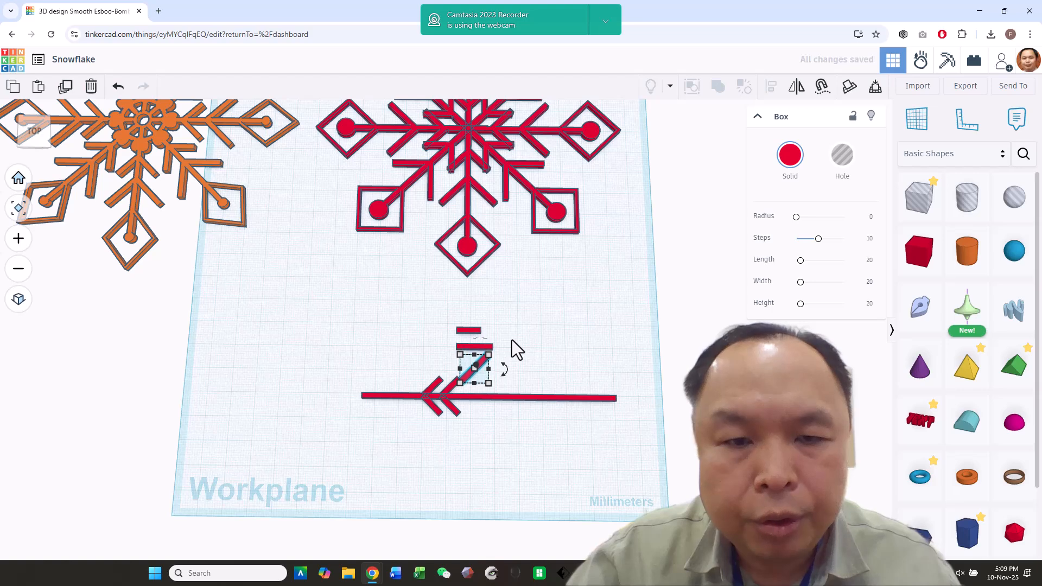
# - Move the angled 15 mm bar forward until its lower end rests on the long bar beside the second V
pyautogui.press('Down')
pyautogui.press('Down')
pyautogui.press('Down')
pyautogui.press('Down')
pyautogui.press('Down')
pyautogui.press('Down')
pyautogui.press('Down')
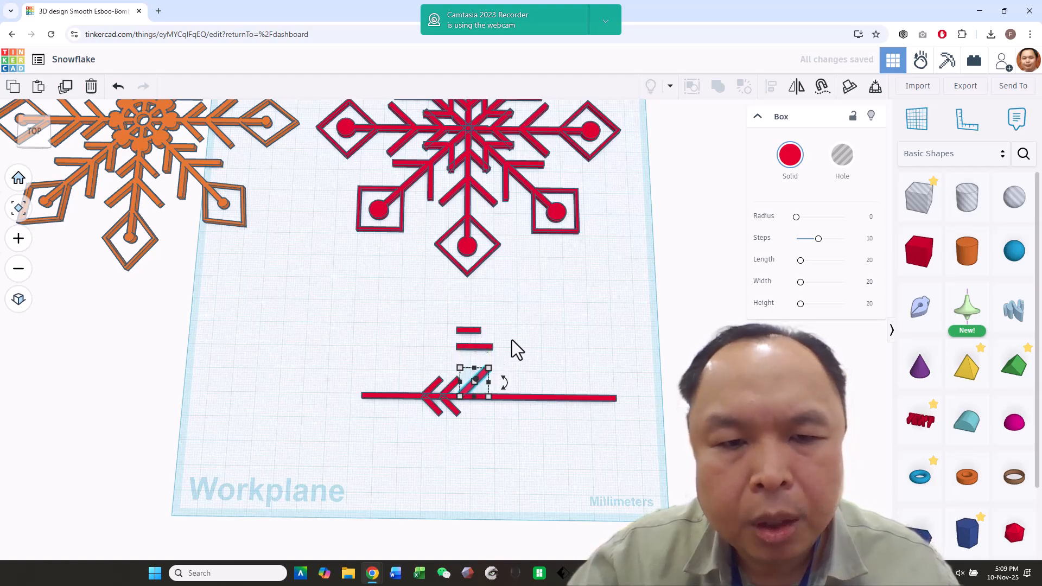
pyautogui.press('Down')
pyautogui.press('Down')
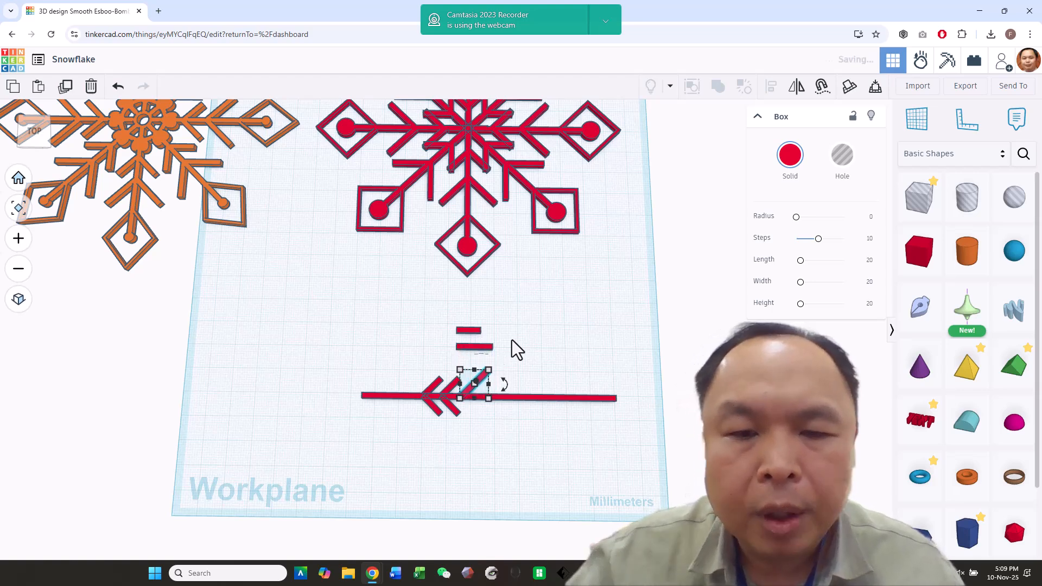
pyautogui.scroll(3, 555, 416)
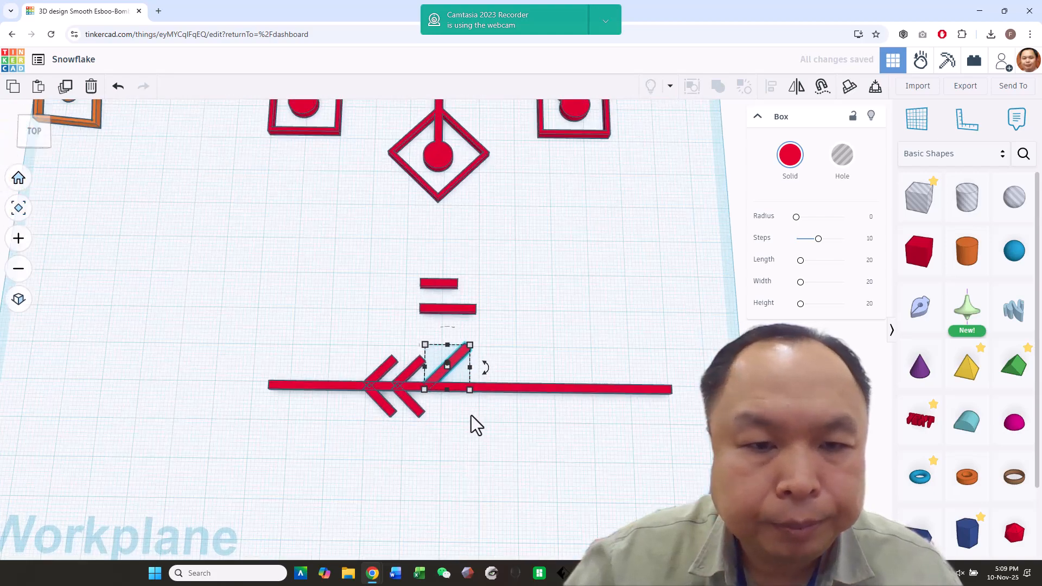
pyautogui.scroll(4, 450, 418)
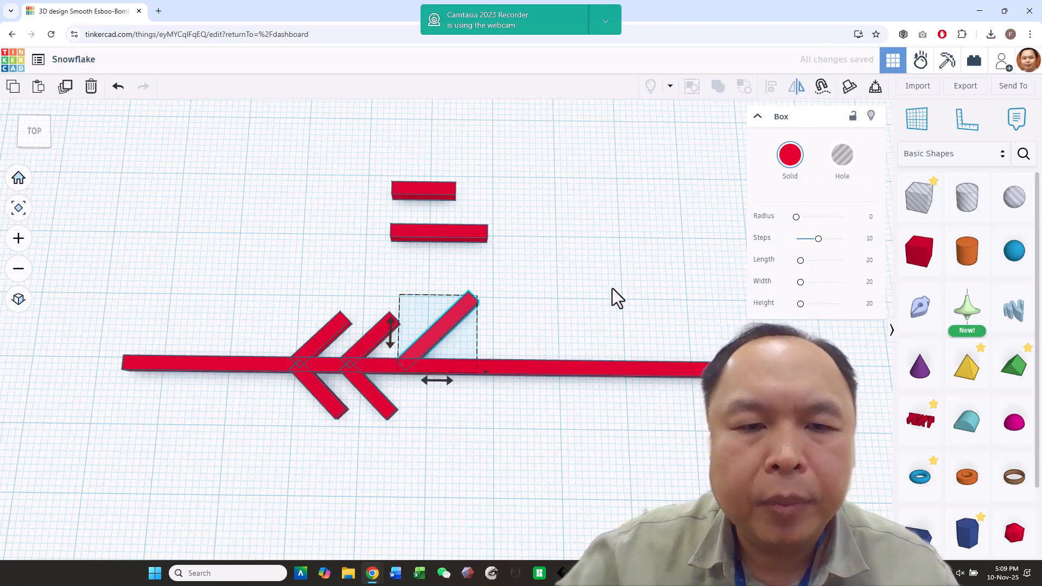
# - Duplicate the angled 15 mm branch in place and mirror the copy front to back so it crosses the original
pyautogui.click(546, 328)
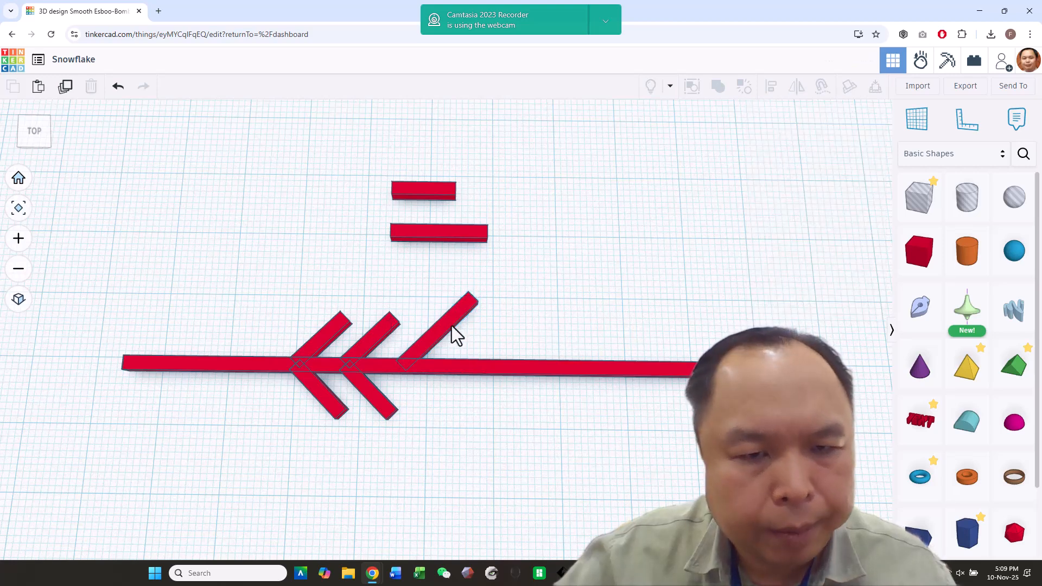
pyautogui.click(455, 334)
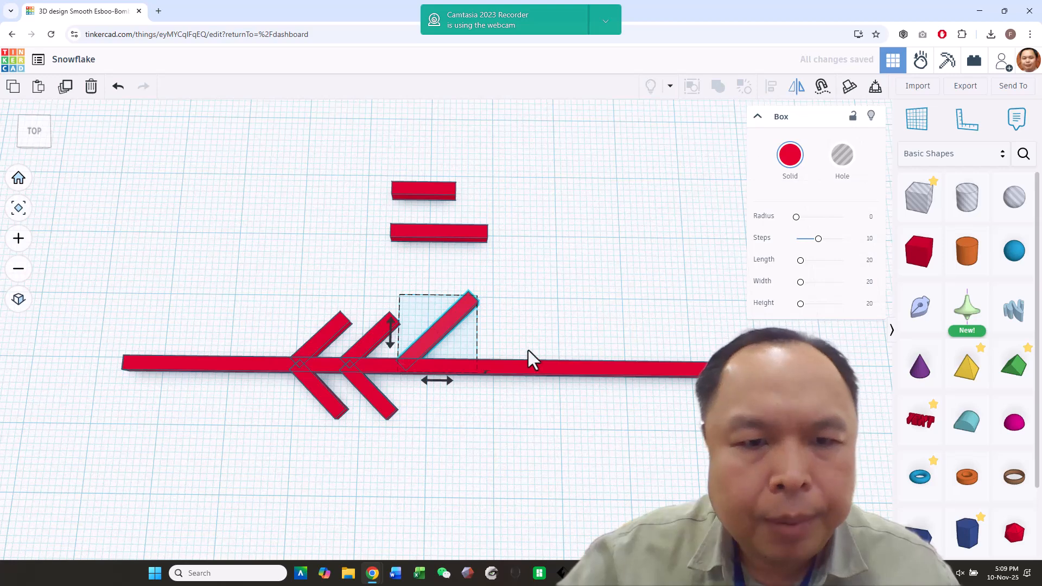
pyautogui.click(392, 342)
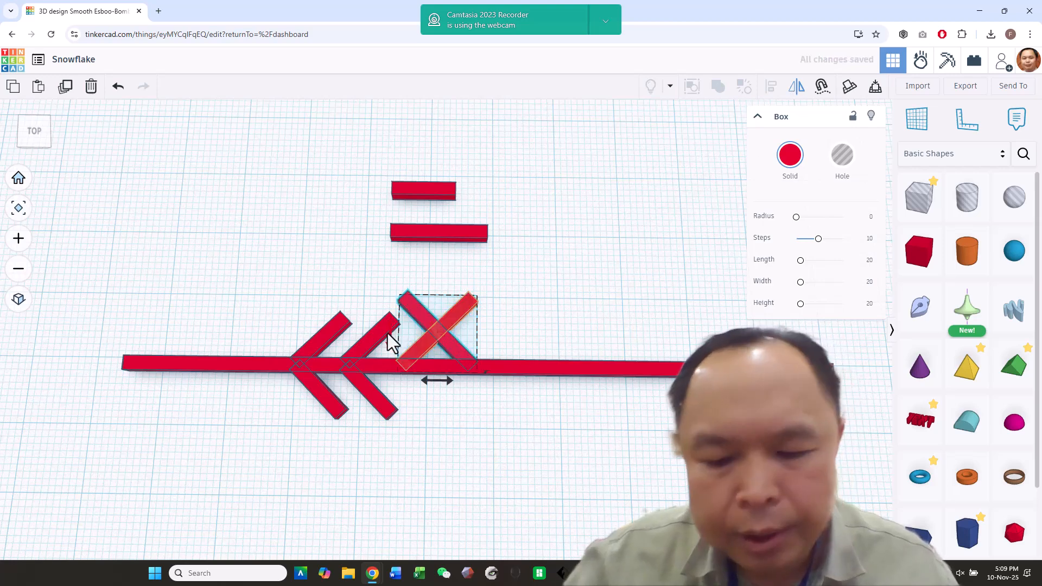
# - Move the mirrored 15 mm branch forward until its upper end meets the original branch on the long bar, forming a third V
pyautogui.press('Down')
pyautogui.press('Down')
pyautogui.press('Down')
pyautogui.press('Down')
pyautogui.press('Down')
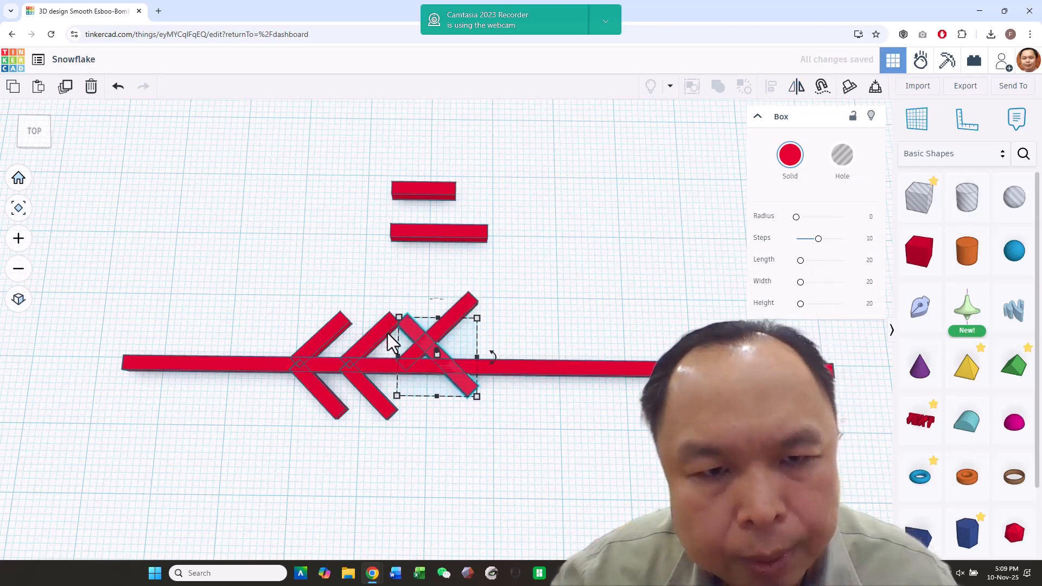
pyautogui.press('Down')
pyautogui.press('Down')
pyautogui.press('Down')
pyautogui.press('Down')
pyautogui.press('Down')
pyautogui.press('Down')
pyautogui.press('Down')
pyautogui.press('Down')
pyautogui.press('Down')
pyautogui.press('Down')
pyautogui.press('Down')
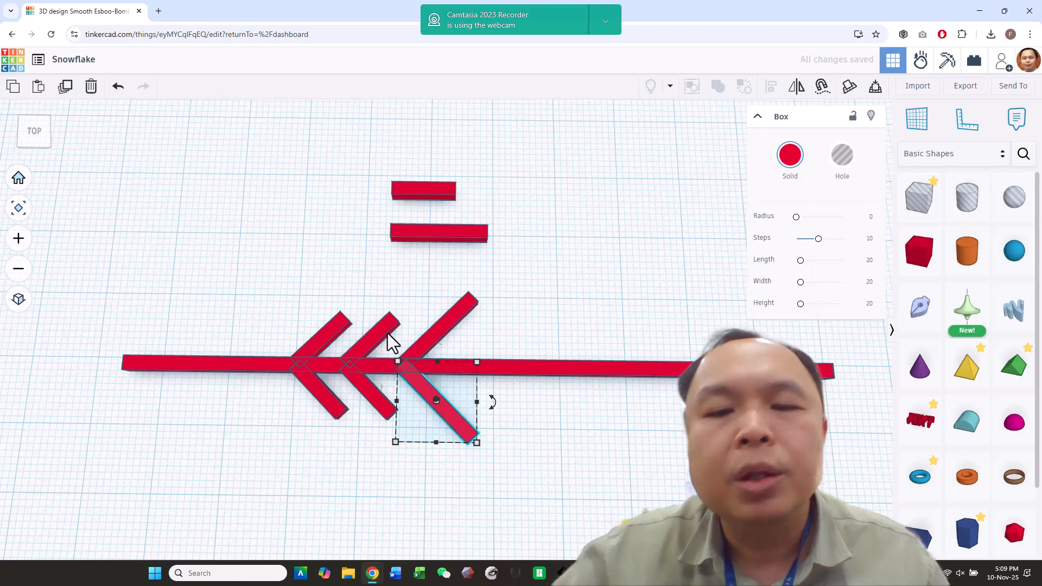
pyautogui.click(652, 290)
# - Add a cylinder with 128 sides near the long bar's right end and shrink it to a small flat disc
pyautogui.scroll(-5, 652, 289)
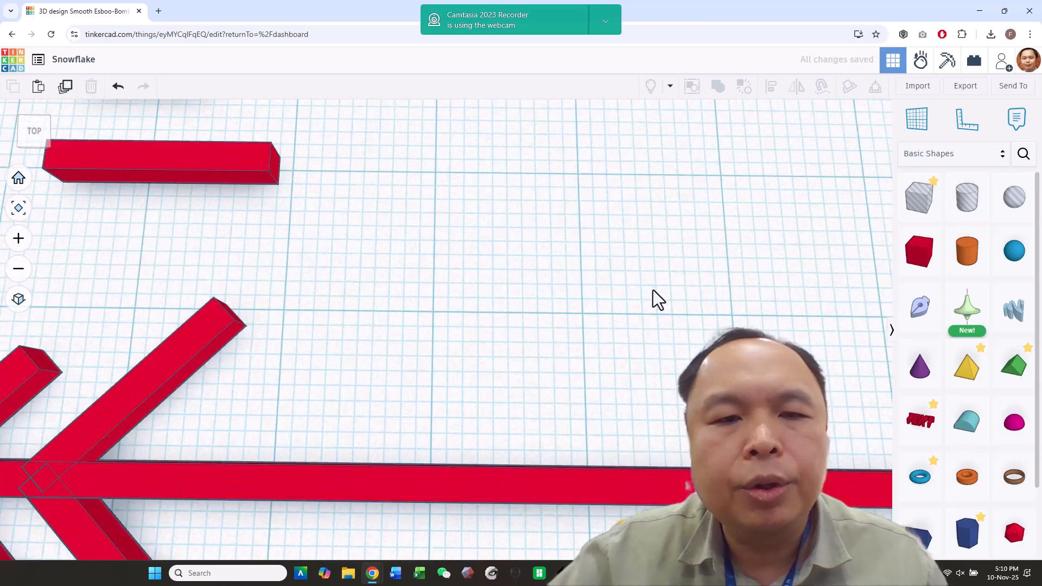
pyautogui.scroll(-3, 652, 290)
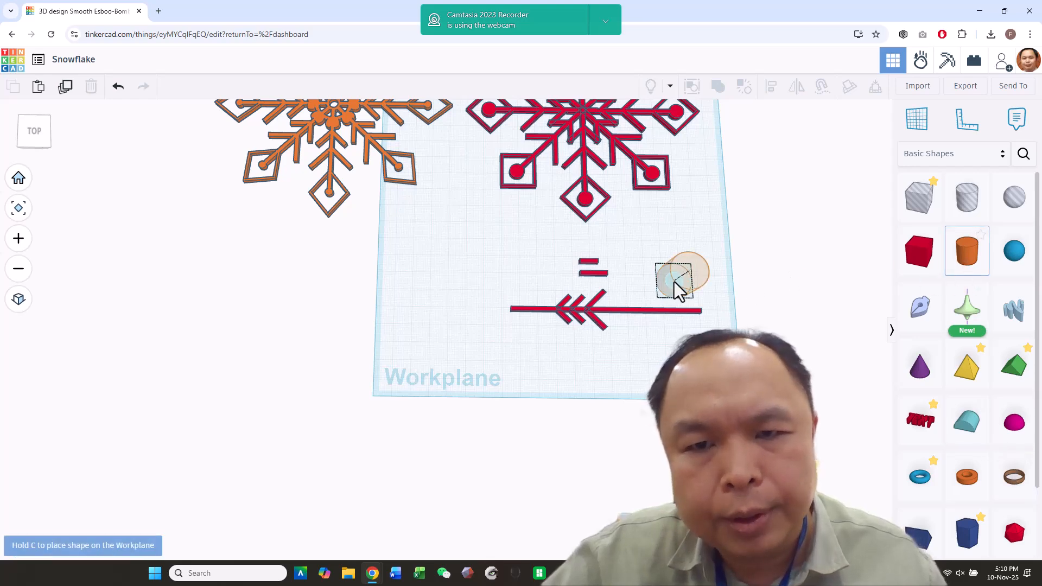
pyautogui.click(674, 282)
pyautogui.moveTo(726, 317); pyautogui.dragTo(734, 252, button='right')
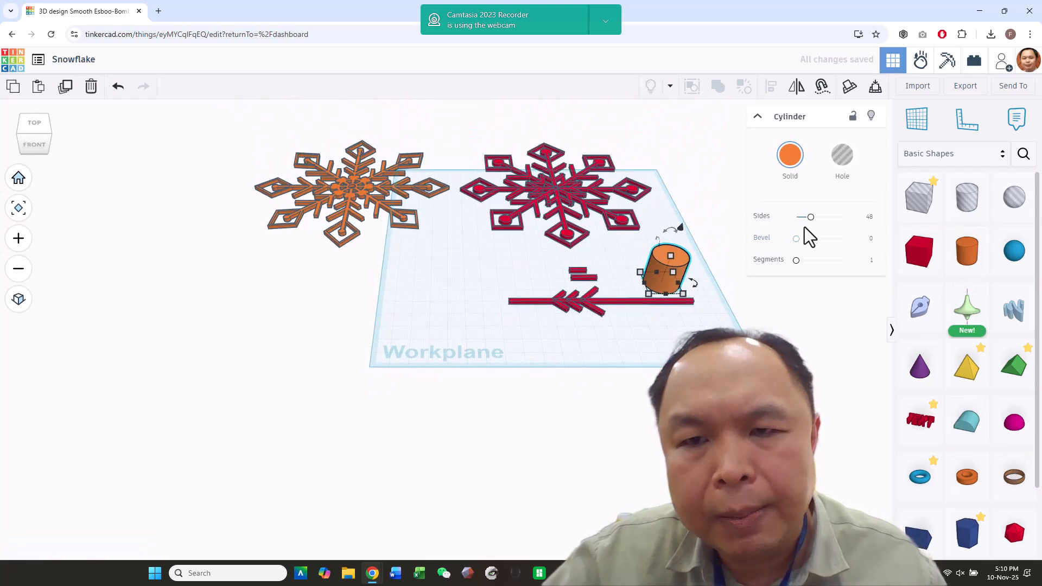
pyautogui.moveTo(811, 218); pyautogui.dragTo(868, 218)
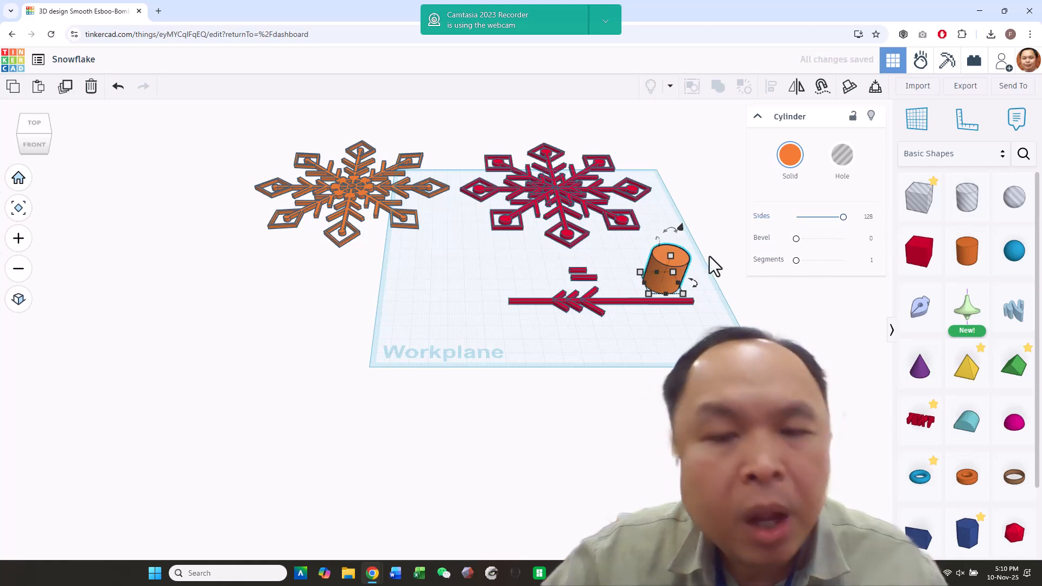
pyautogui.keyDown('shift'); pyautogui.moveTo(670, 259); pyautogui.dragTo(665, 281); pyautogui.keyUp('shift')
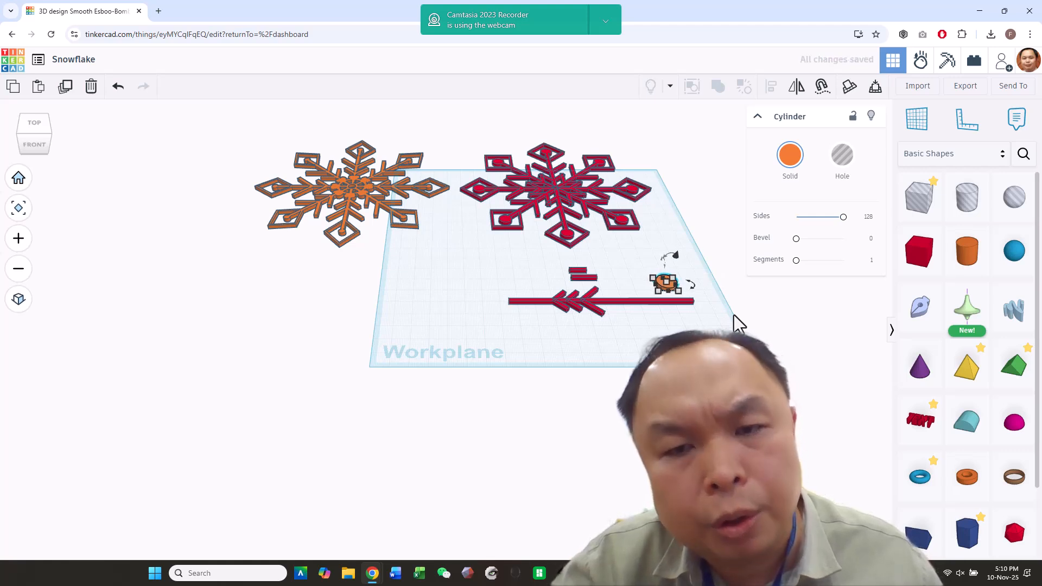
# - Move the flat disc forward and to the right until it sits over the long bar's right end
pyautogui.press('Down')
pyautogui.press('Down')
pyautogui.press('Down')
pyautogui.press('Down')
pyautogui.press('Down')
pyautogui.press('Down')
pyautogui.press('Down')
pyautogui.press('Down')
pyautogui.press('Down')
pyautogui.press('Down')
pyautogui.press('Down')
pyautogui.press('Down')
pyautogui.press('Down')
pyautogui.press('Down')
pyautogui.press('Down')
pyautogui.press('Right')
pyautogui.press('Right')
pyautogui.press('Right')
pyautogui.press('Right')
pyautogui.press('Right')
pyautogui.press('Right')
pyautogui.press('Right')
pyautogui.press('Right')
pyautogui.press('Right')
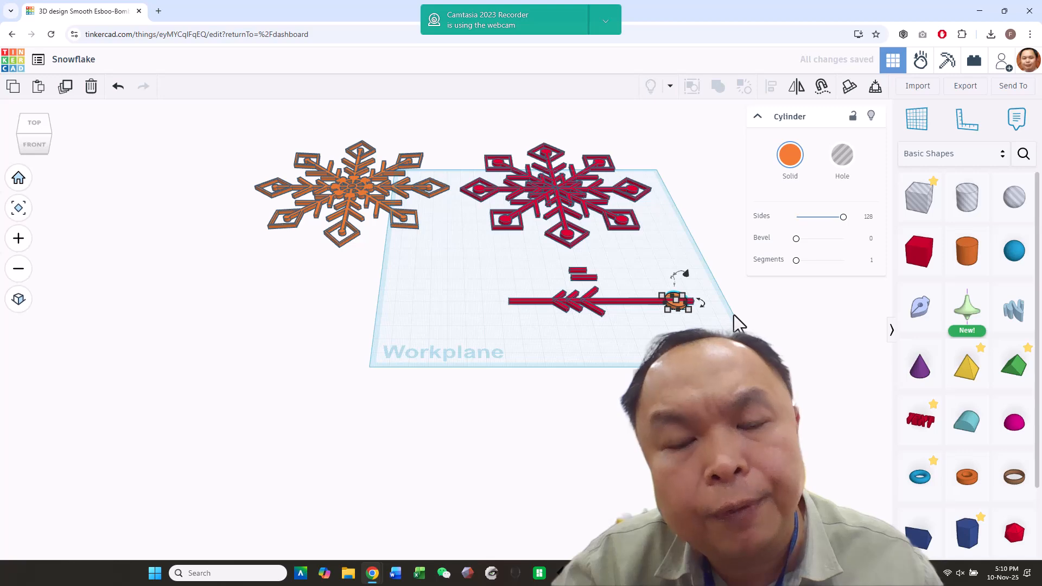
pyautogui.moveTo(725, 363); pyautogui.dragTo(723, 426, button='right')
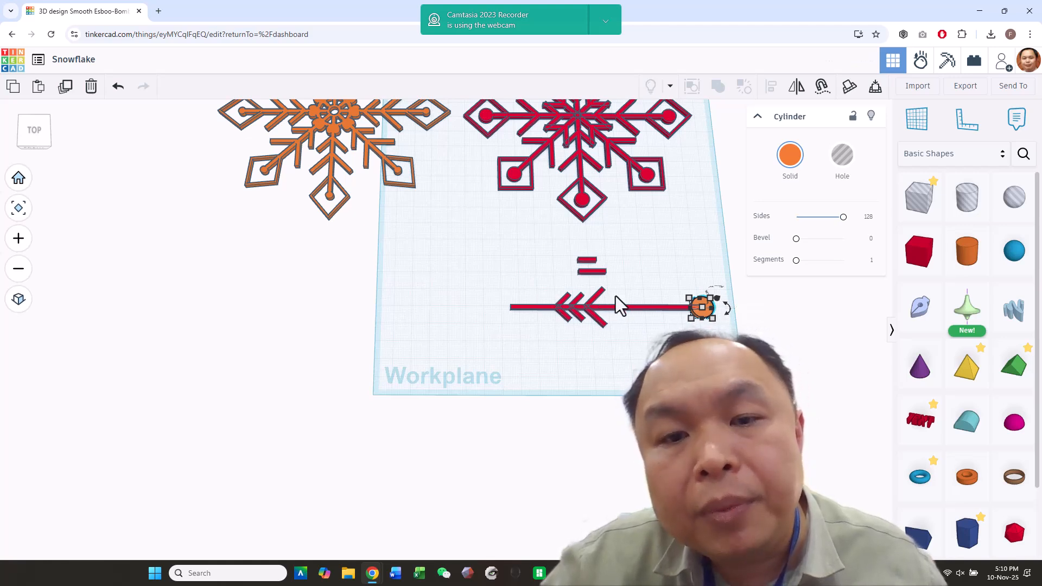
pyautogui.moveTo(539, 291); pyautogui.dragTo(715, 338)
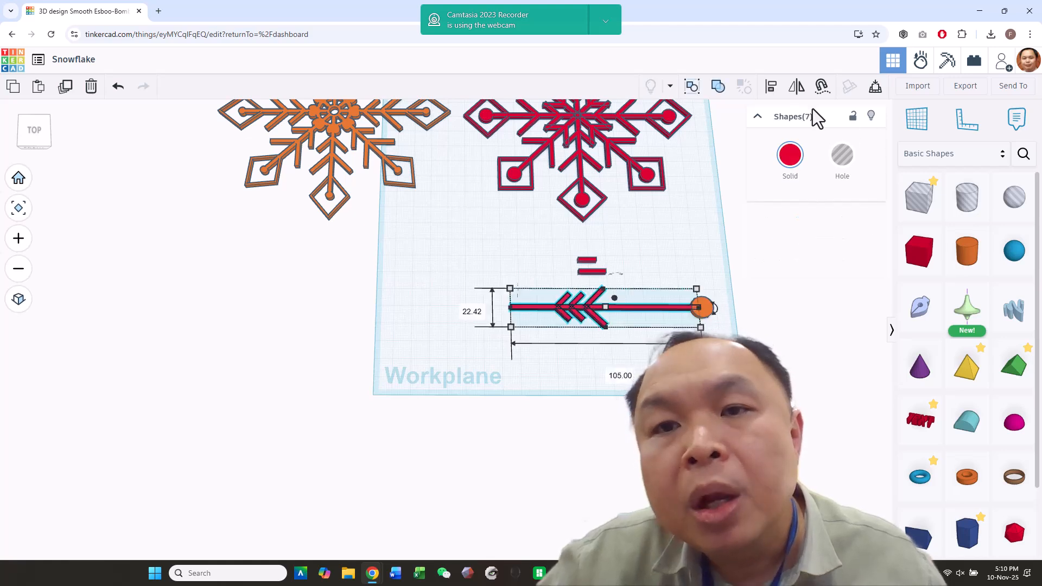
pyautogui.click(770, 93)
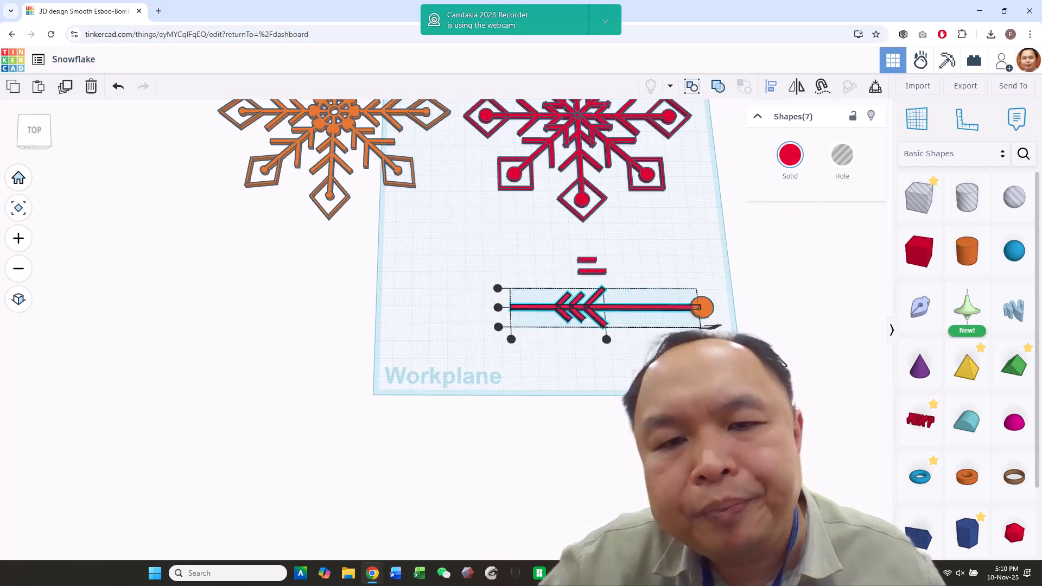
pyautogui.click(773, 351)
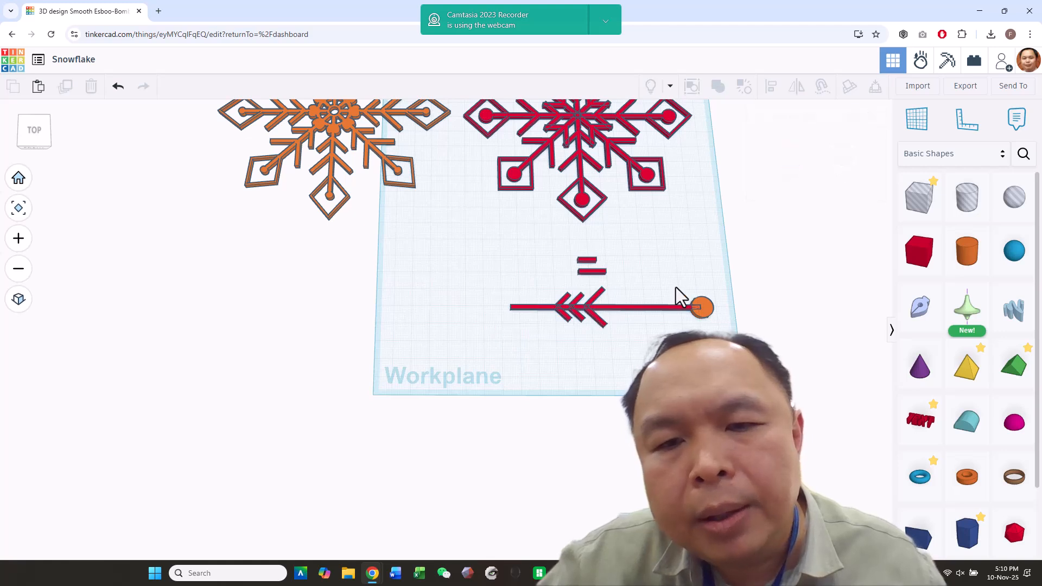
# - Combine the long bar and its six angled branches into one union group, leaving the orange disc out
pyautogui.click(564, 308)
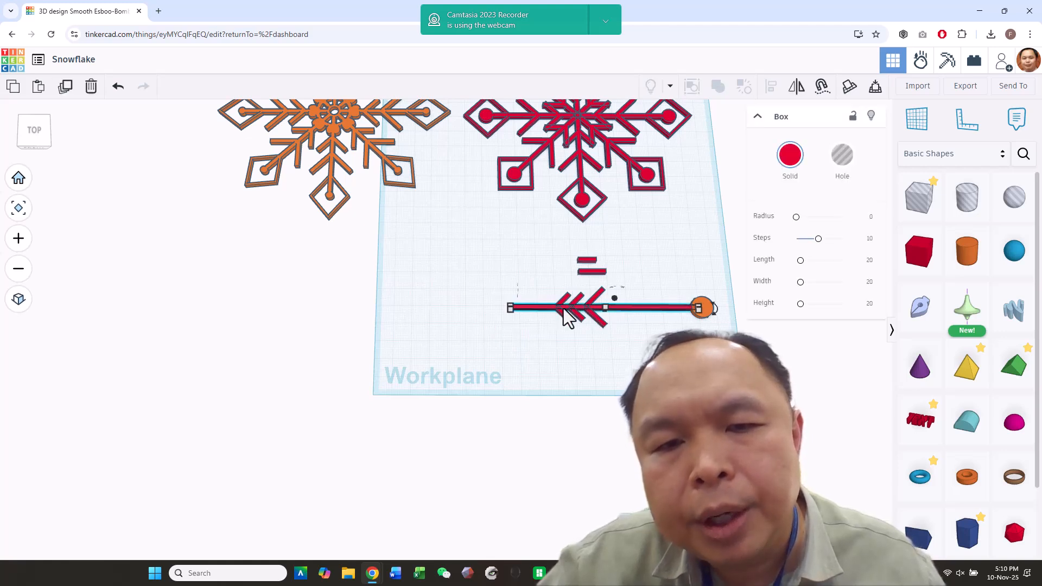
pyautogui.moveTo(532, 293); pyautogui.dragTo(627, 333)
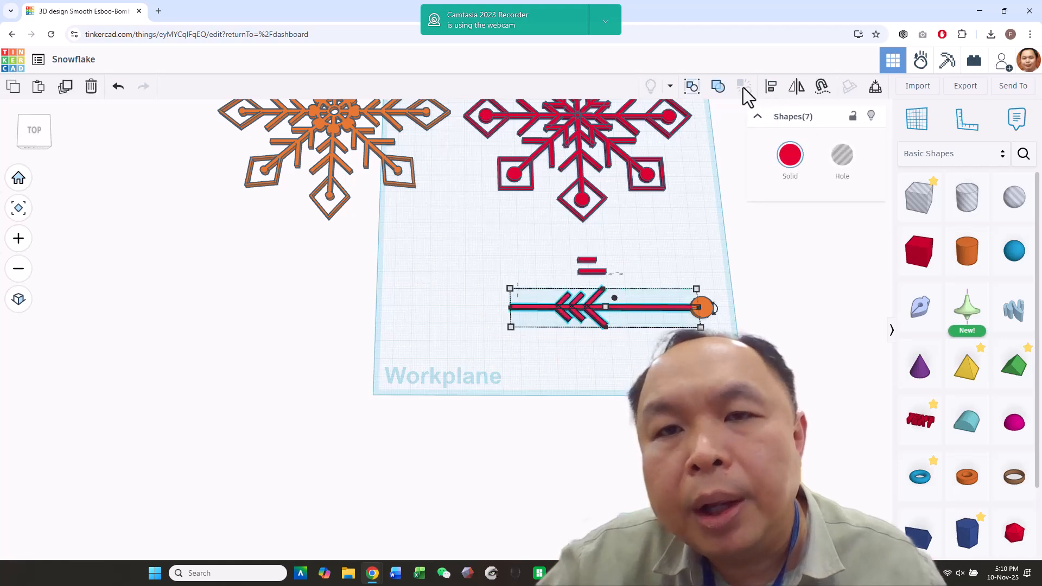
pyautogui.click(716, 88)
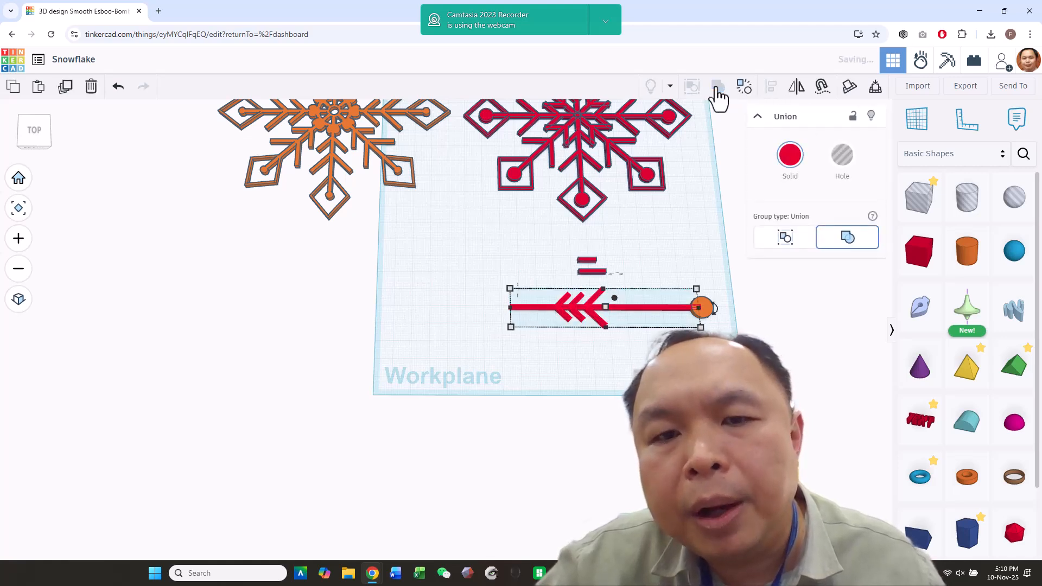
pyautogui.click(746, 331)
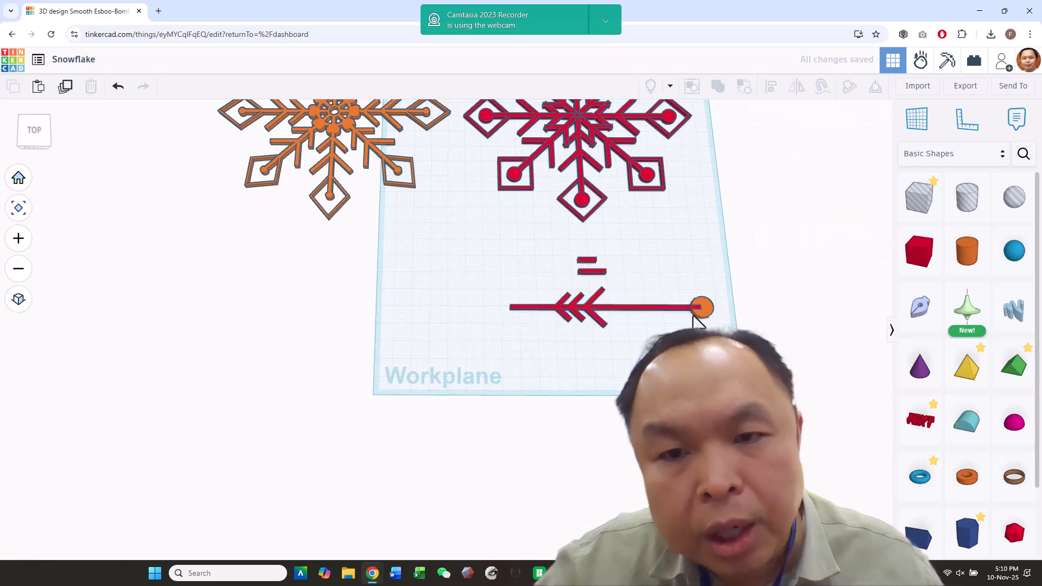
# - Align the orange disc with the grouped spoke along the long bar's centreline
pyautogui.scroll(2, 694, 311)
pyautogui.scroll(1, 695, 310)
pyautogui.moveTo(680, 291); pyautogui.dragTo(733, 326)
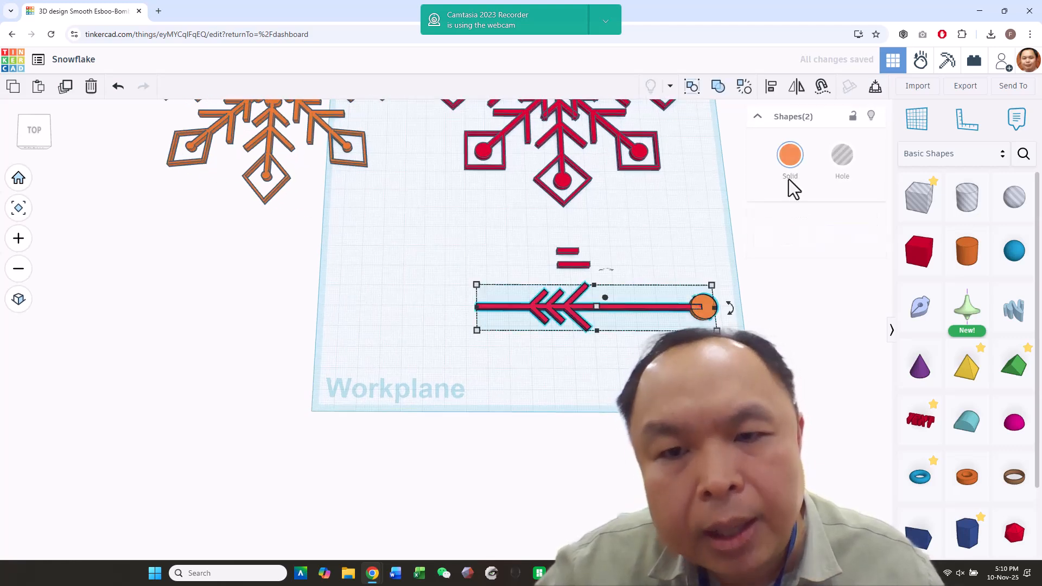
pyautogui.click(772, 88)
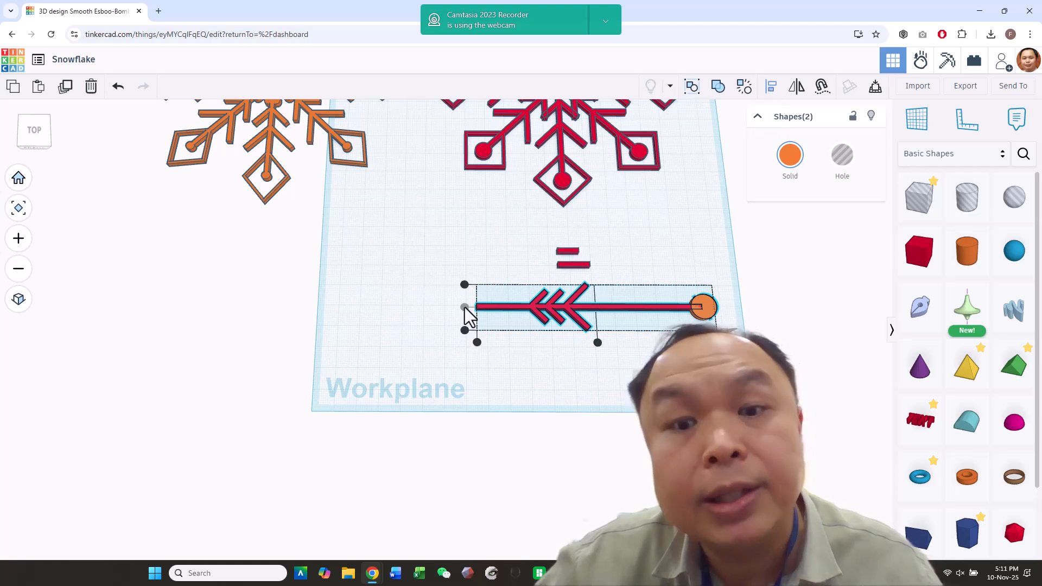
pyautogui.click(482, 323)
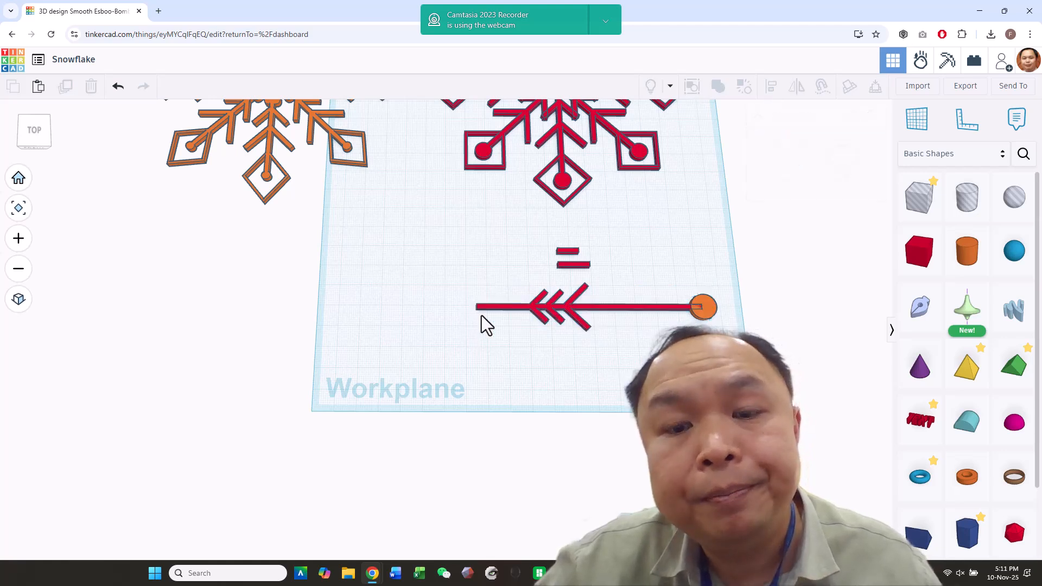
# - Shrink the orange disc, setting its depth to 6.80 mm, and move it forward back onto the long bar's right end
pyautogui.click(705, 308)
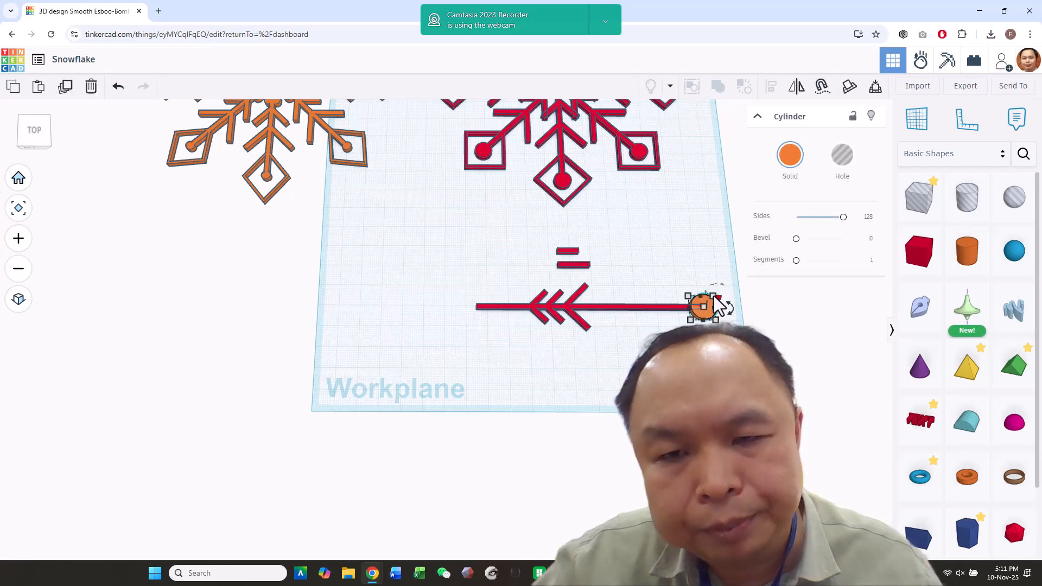
pyautogui.moveTo(715, 297)
pyautogui.mouseDown()
pyautogui.moveTo(706, 311)
pyautogui.moveTo(726, 291)
pyautogui.moveTo(726, 312)
pyautogui.moveTo(717, 305)
pyautogui.mouseUp()
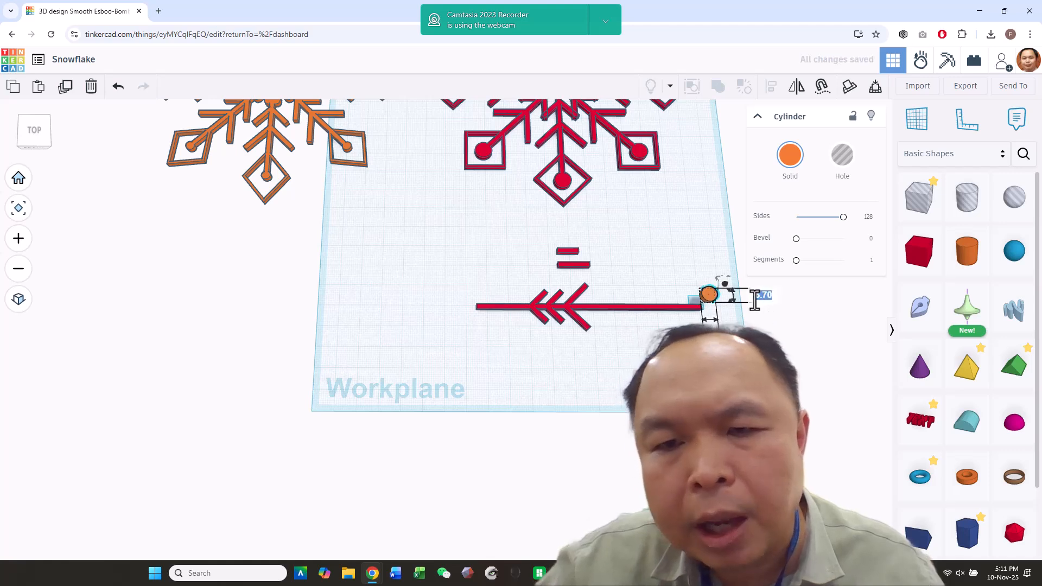
pyautogui.write('6.80')
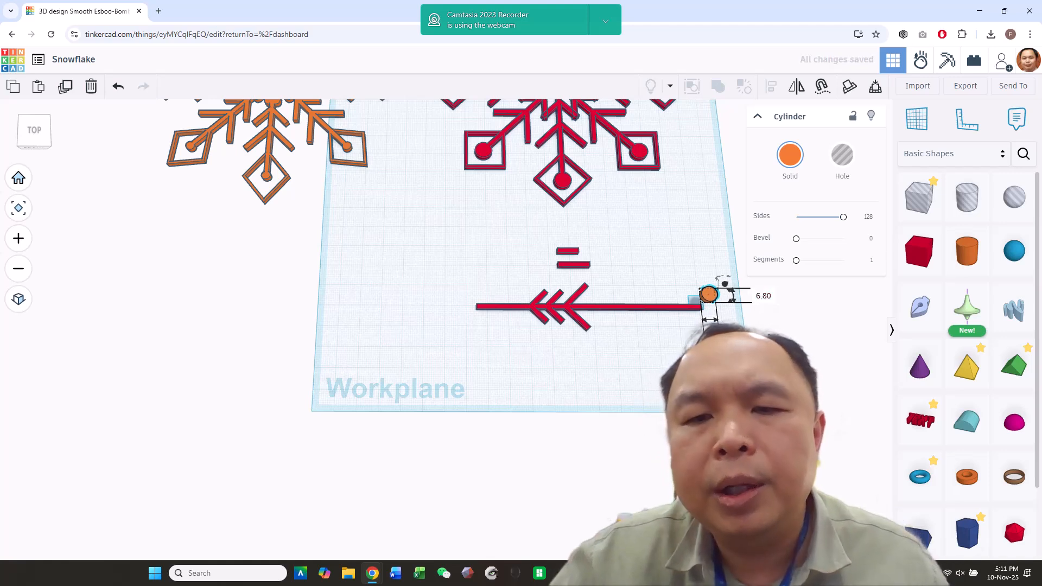
pyautogui.press('Return')
pyautogui.press('Down')
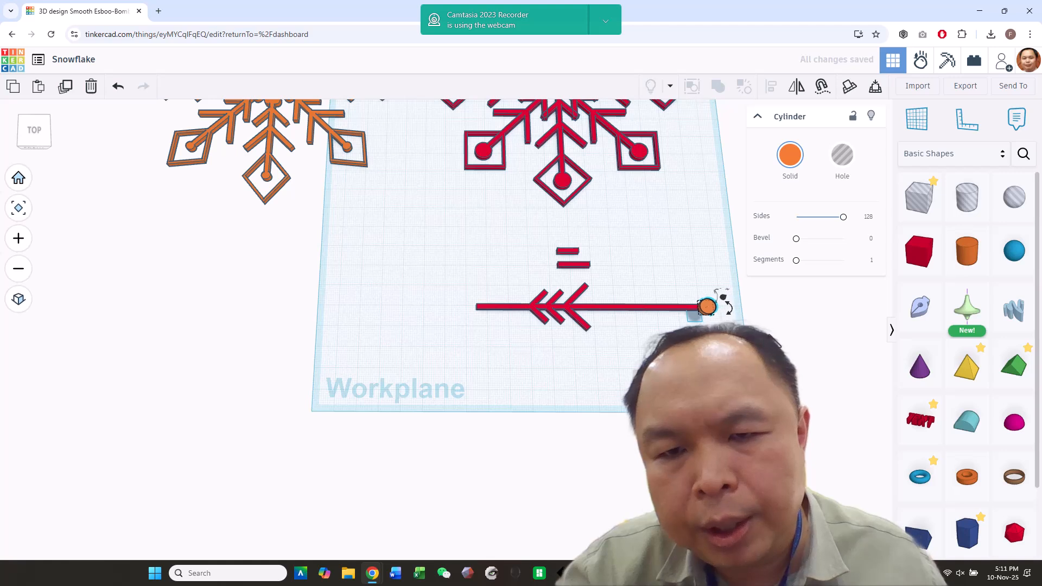
# - Centre the resized disc front to back on the grouped spoke with Align
pyautogui.moveTo(685, 275); pyautogui.dragTo(719, 329)
pyautogui.click(771, 86)
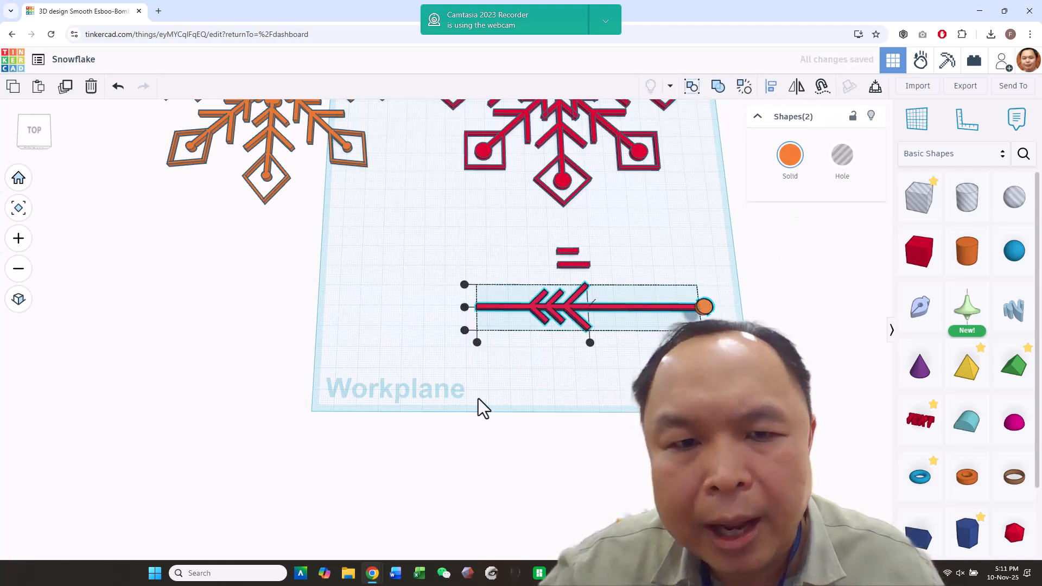
pyautogui.click(465, 308)
# - Drop the floating disc onto the workplane and nudge it right so it caps the long bar's end
pyautogui.moveTo(697, 380); pyautogui.dragTo(691, 251, button='right')
pyautogui.click(676, 240)
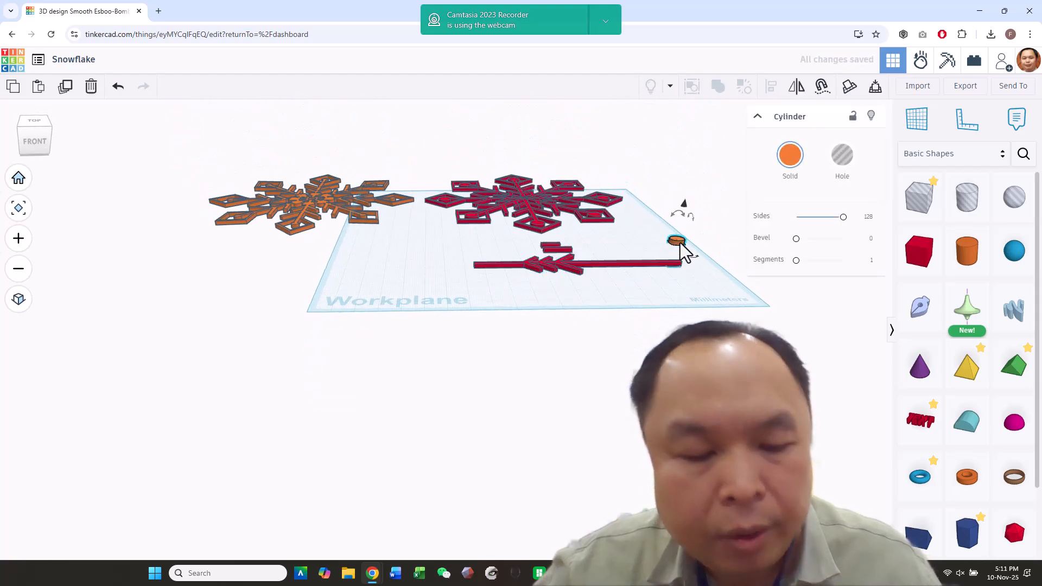
pyautogui.press('d')
pyautogui.moveTo(730, 284); pyautogui.dragTo(743, 356, button='right')
pyautogui.scroll(2, 742, 356)
pyautogui.scroll(1, 714, 327)
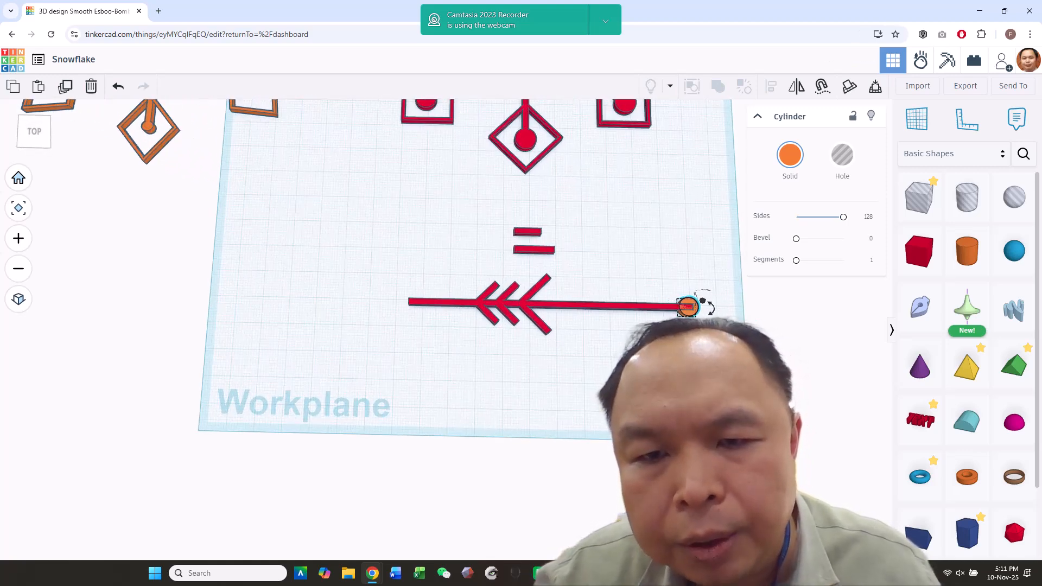
pyautogui.press('Right')
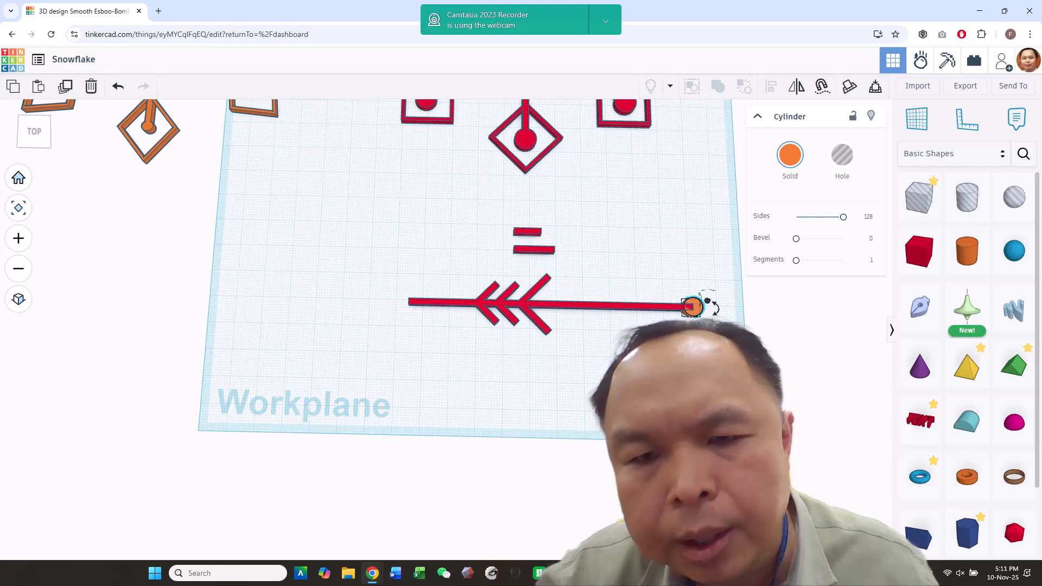
pyautogui.press('Escape')
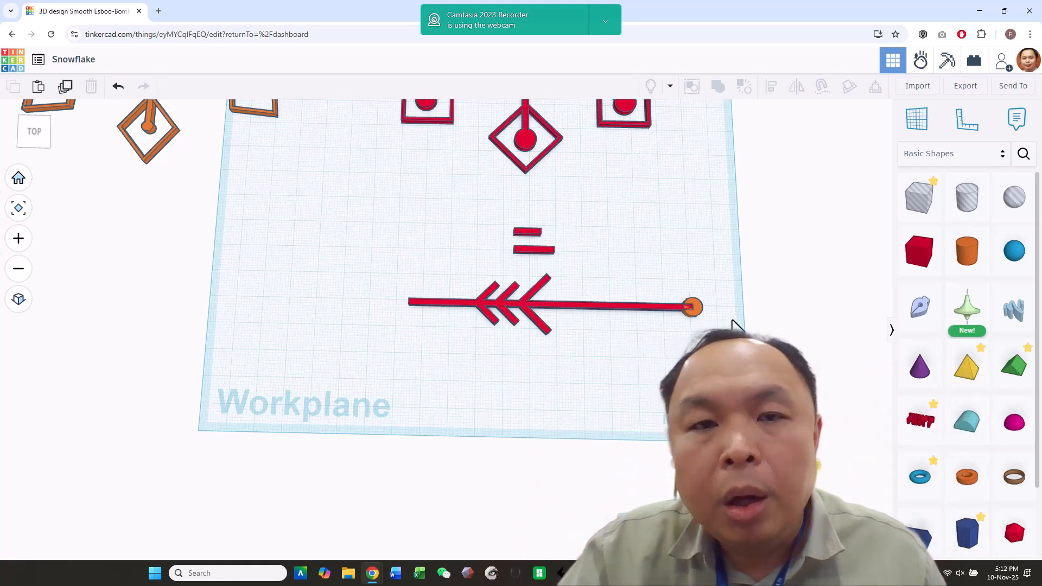
# - Place a red box in front of the spoke, flattened to a thin plate, and set the snap grid to 1.0 mm
pyautogui.moveTo(918, 259); pyautogui.dragTo(513, 401)
pyautogui.moveTo(582, 407); pyautogui.dragTo(521, 353, button='right')
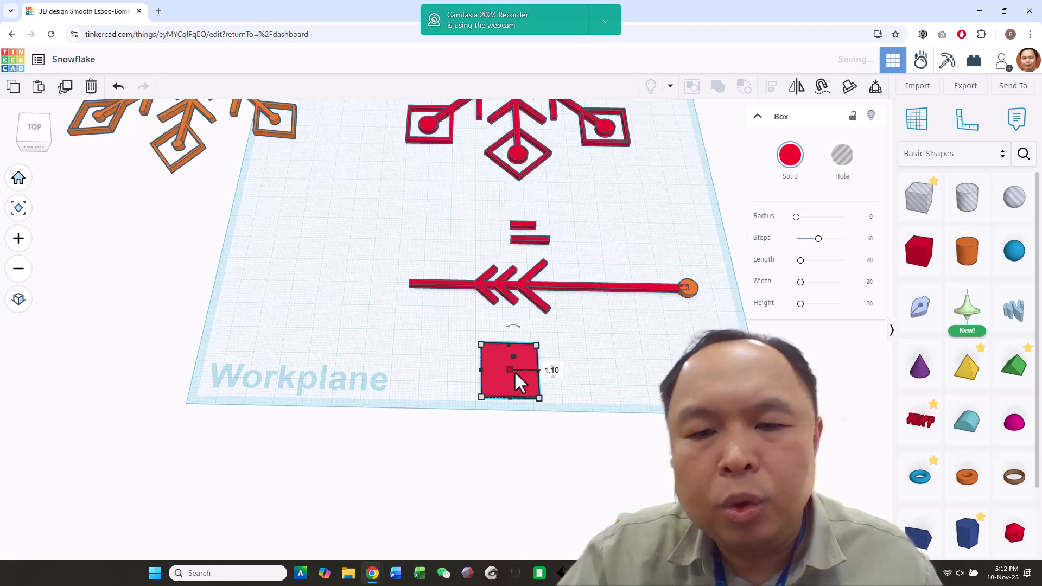
pyautogui.click(863, 544)
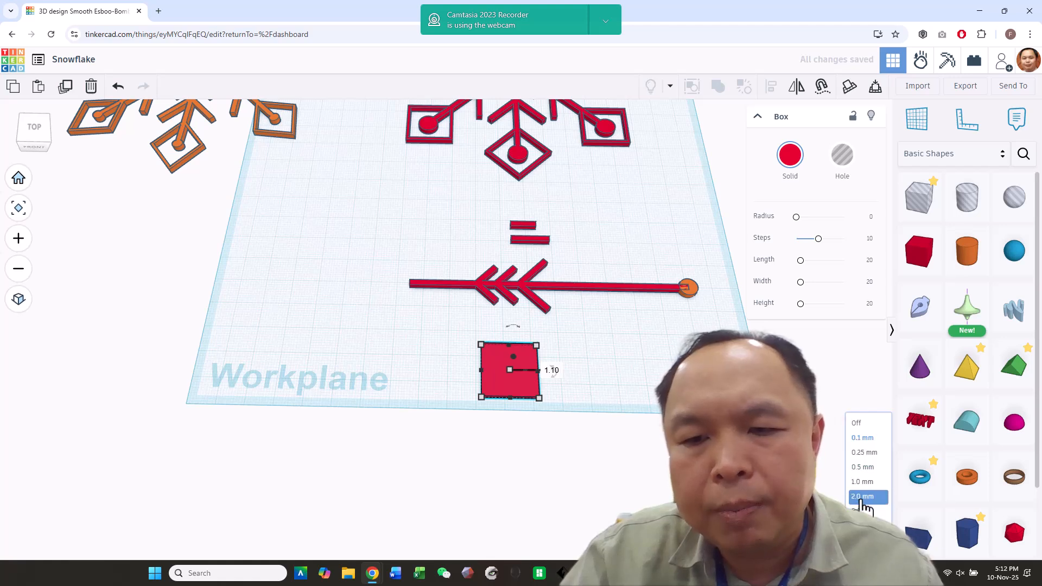
pyautogui.click(851, 483)
# - Set the red plate's height to 2 mm and check it with its height handle
pyautogui.click(551, 370)
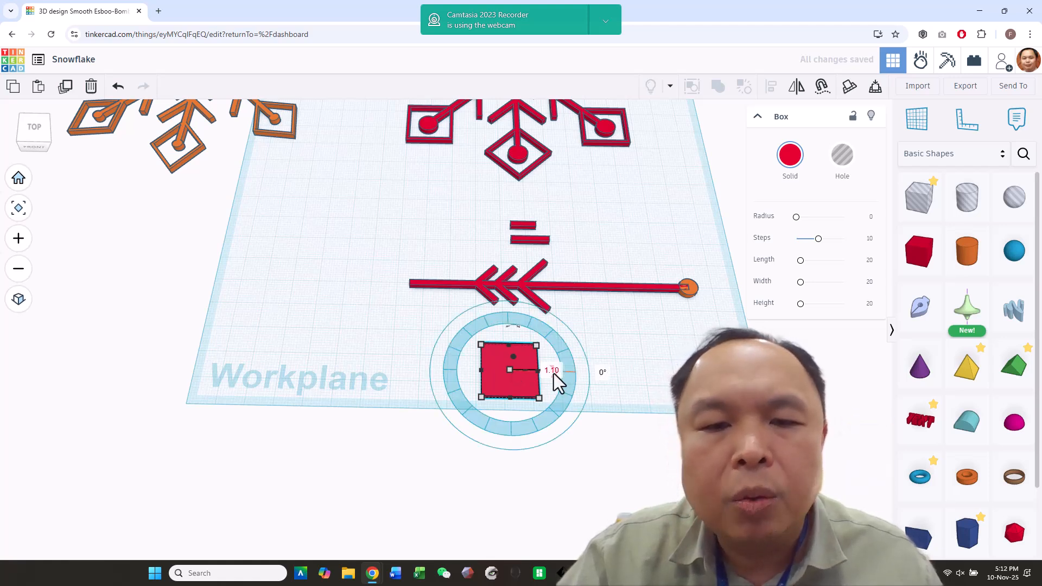
pyautogui.write('2')
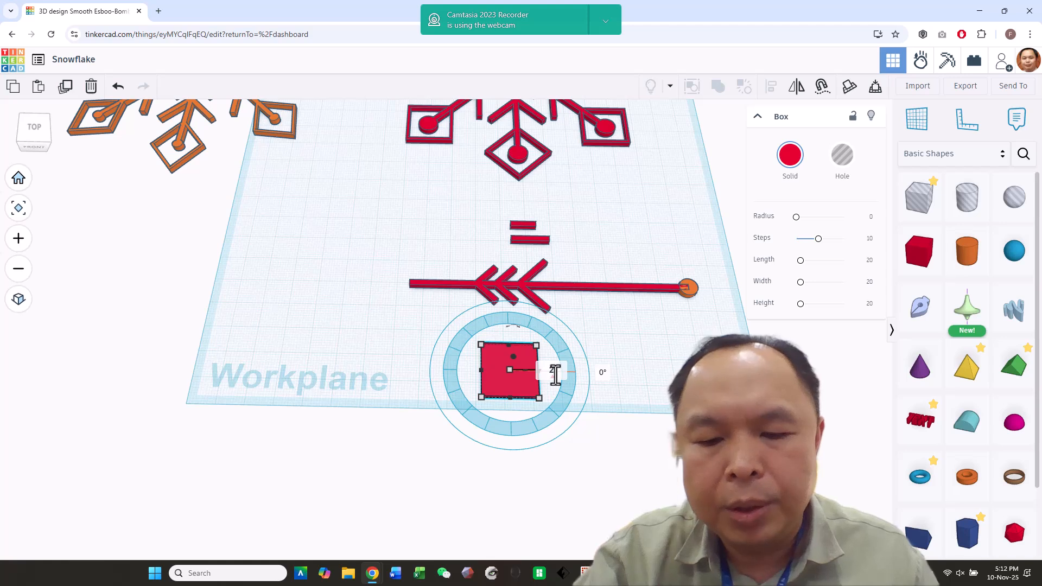
pyautogui.click(613, 424)
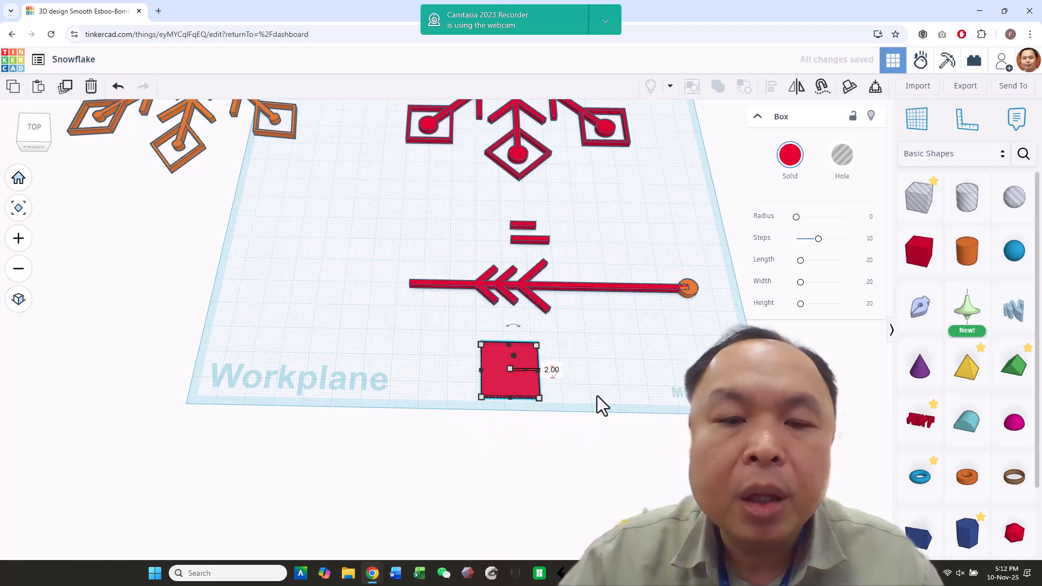
pyautogui.click(520, 381)
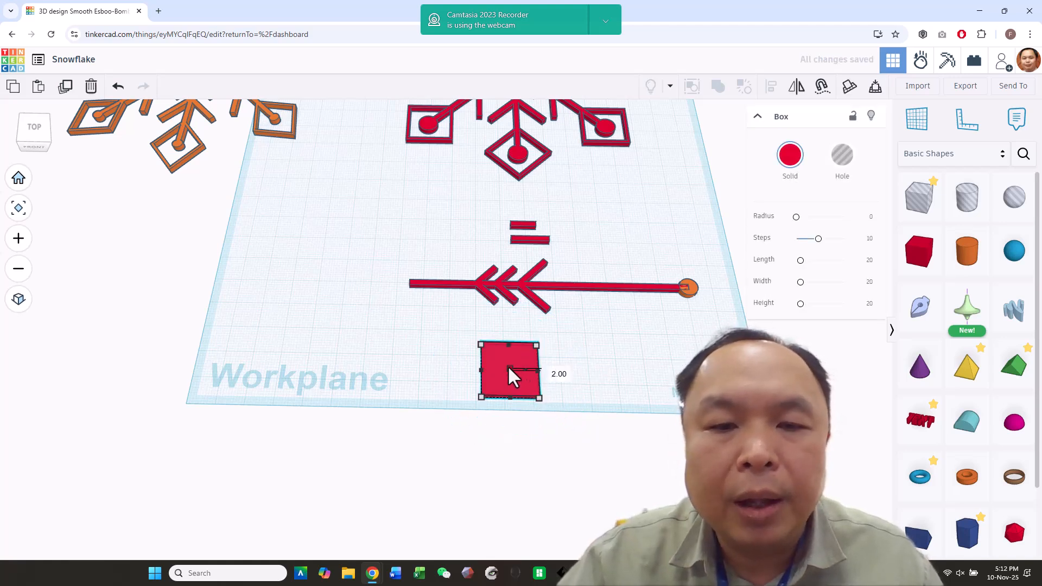
pyautogui.moveTo(507, 361); pyautogui.dragTo(509, 363)
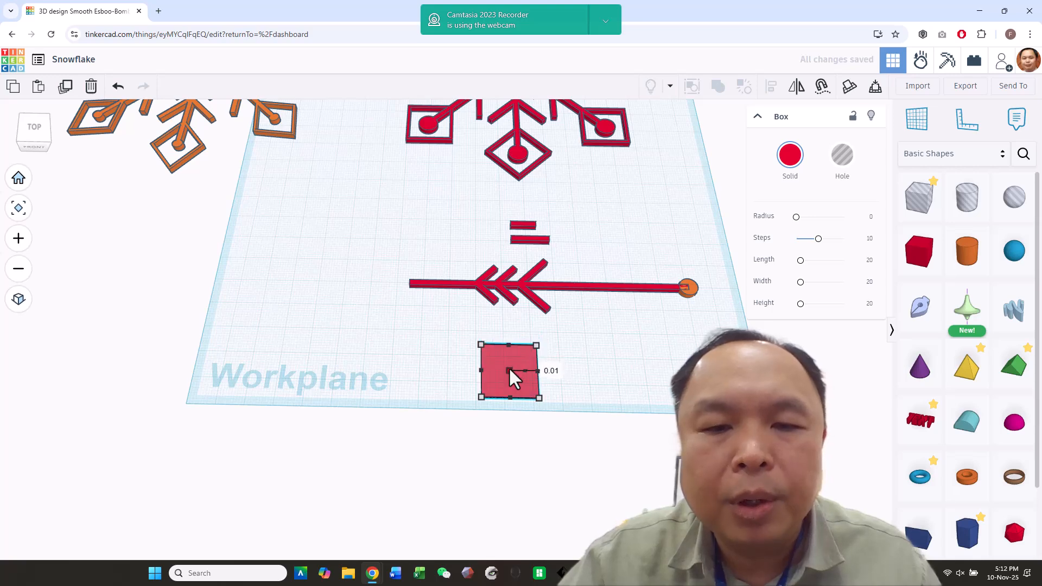
pyautogui.click(593, 405)
pyautogui.scroll(2, 564, 409)
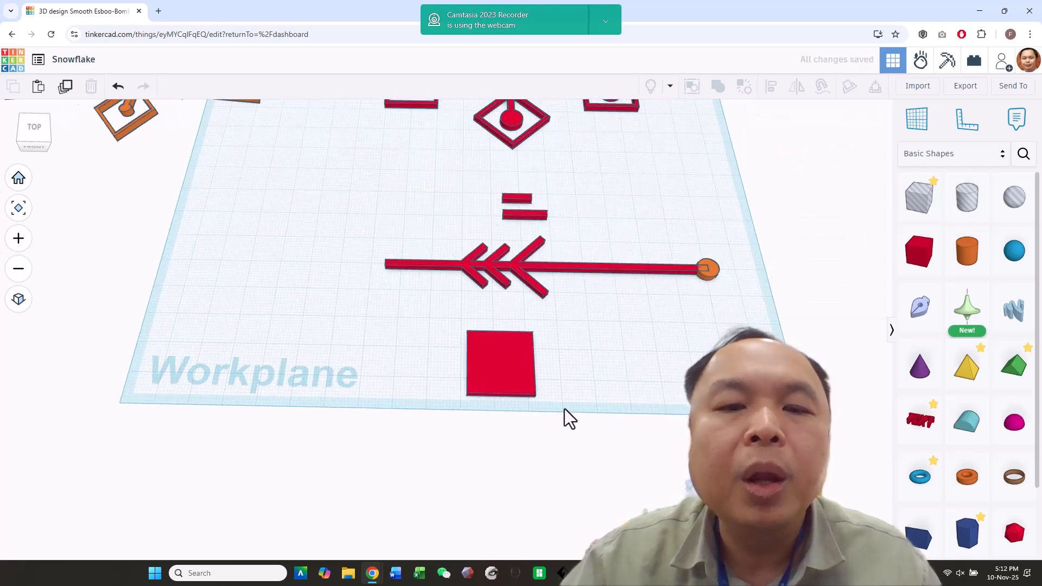
# - Make a smaller copy of the red plate, turn it into a hole and raise its height to 4 mm
pyautogui.click(489, 365)
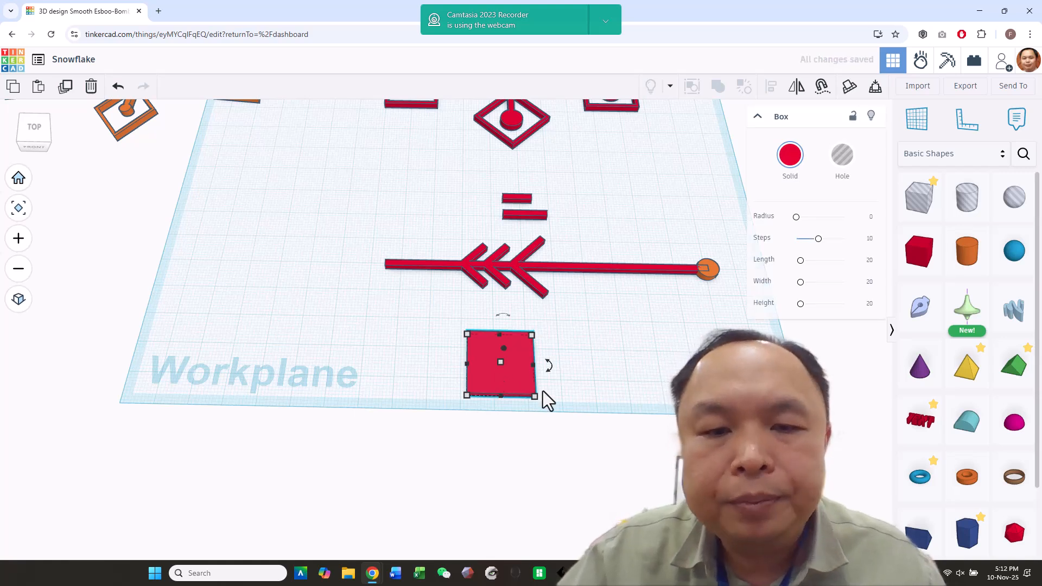
pyautogui.moveTo(534, 396)
pyautogui.mouseDown()
pyautogui.moveTo(511, 368)
pyautogui.moveTo(531, 376)
pyautogui.mouseUp()
pyautogui.click(483, 356)
pyautogui.click(842, 171)
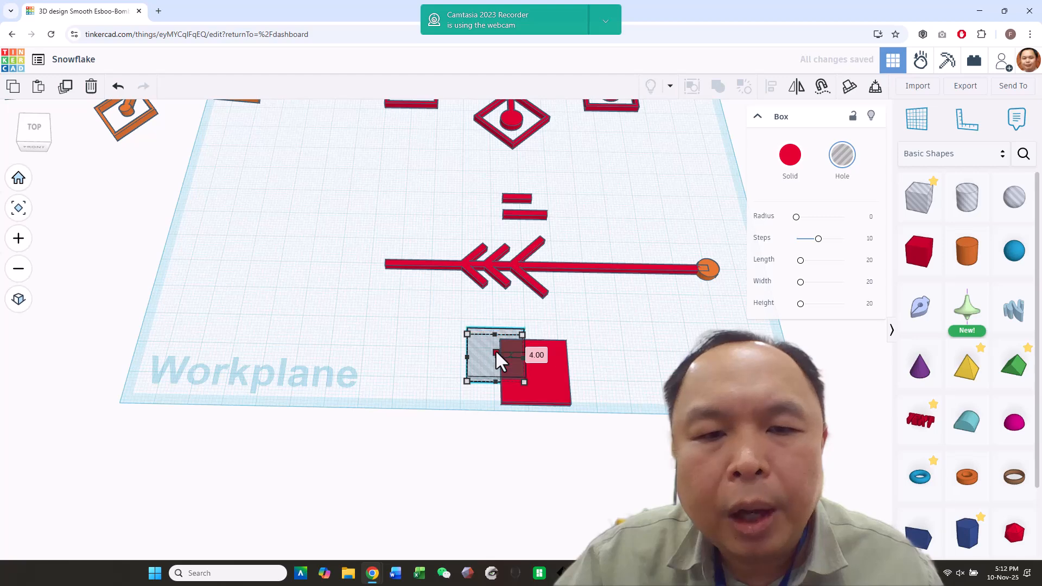
# - Place the hole box inside the red plate's outline and shrink it to leave a rim on all sides
pyautogui.moveTo(482, 360); pyautogui.dragTo(528, 363)
pyautogui.scroll(3, 562, 388)
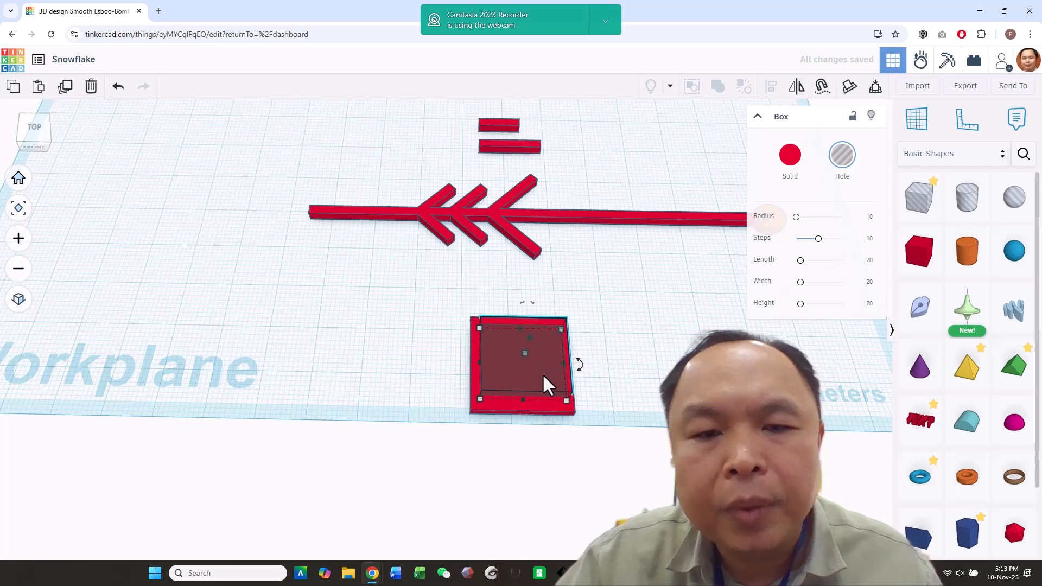
pyautogui.moveTo(561, 402); pyautogui.dragTo(548, 393)
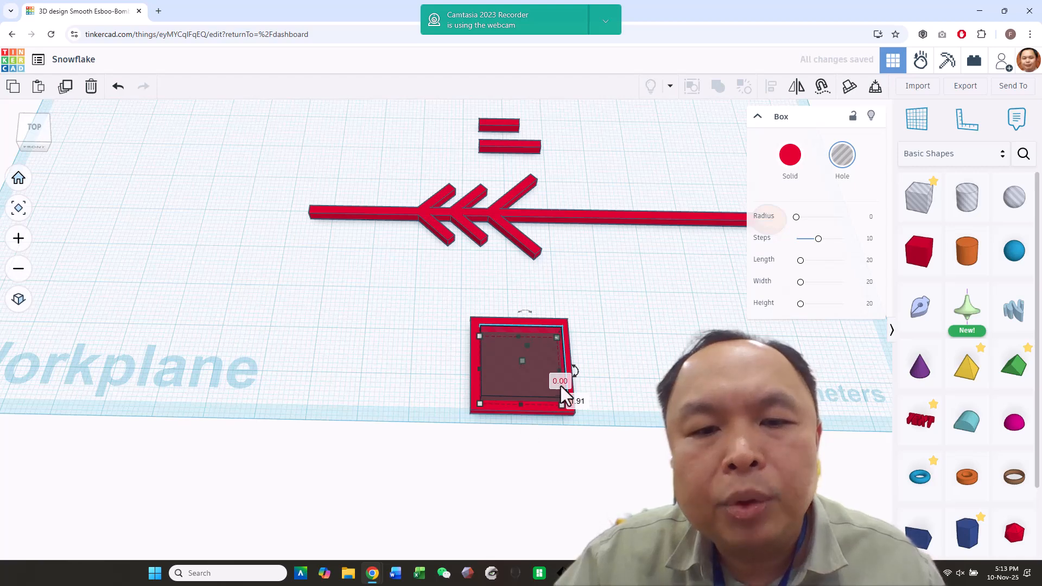
pyautogui.click(473, 408)
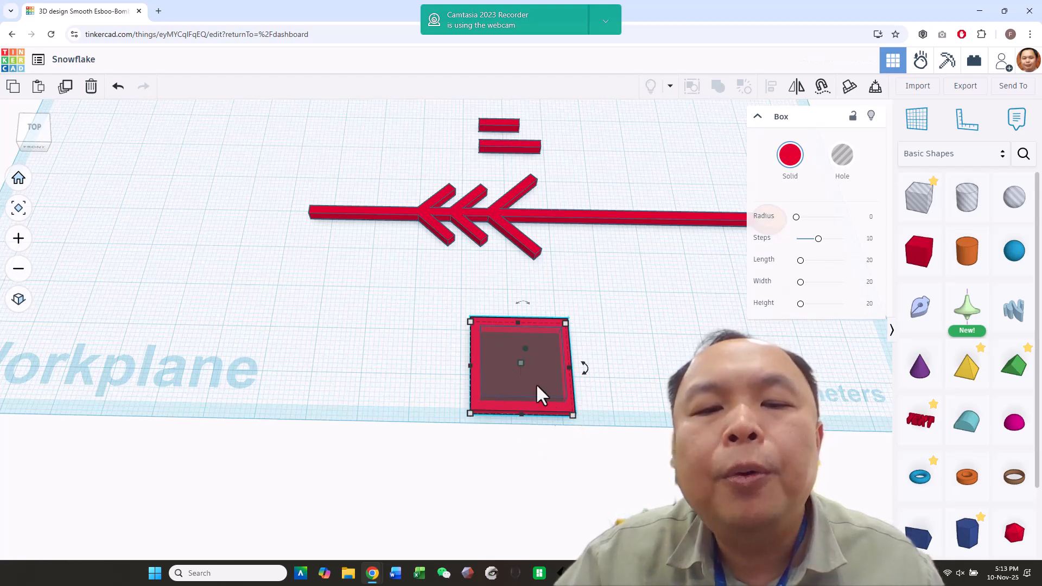
pyautogui.click(554, 388)
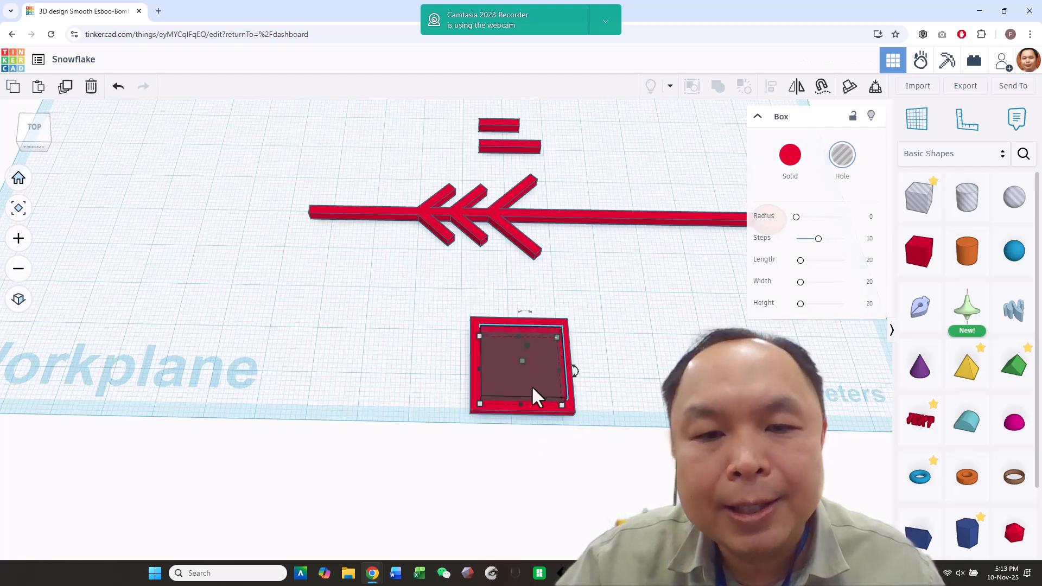
# - Set the hole box's width and depth to 16 mm each
pyautogui.click(562, 406)
pyautogui.click(605, 375)
pyautogui.write('16')
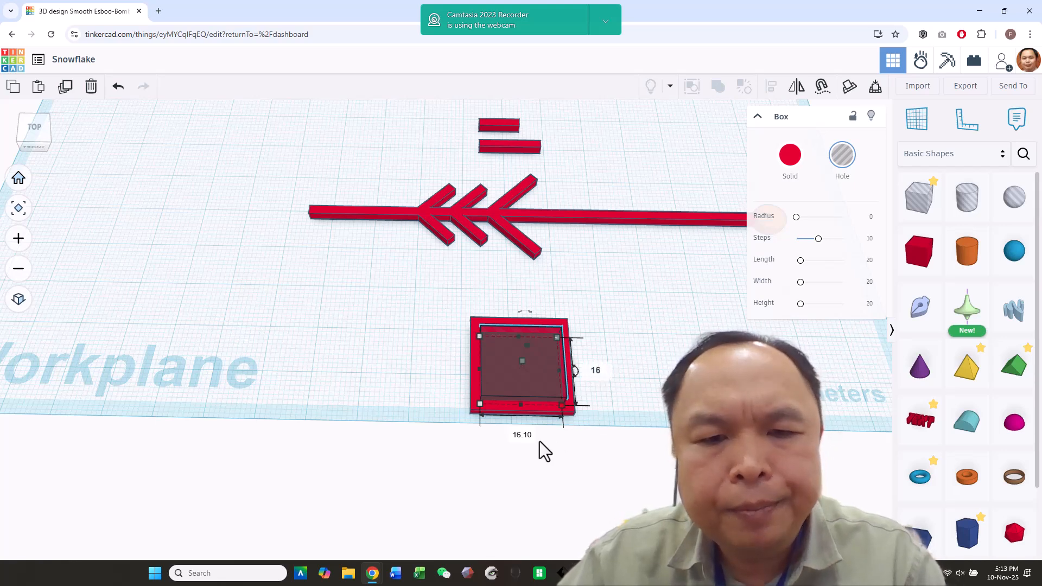
pyautogui.click(534, 440)
pyautogui.write('16')
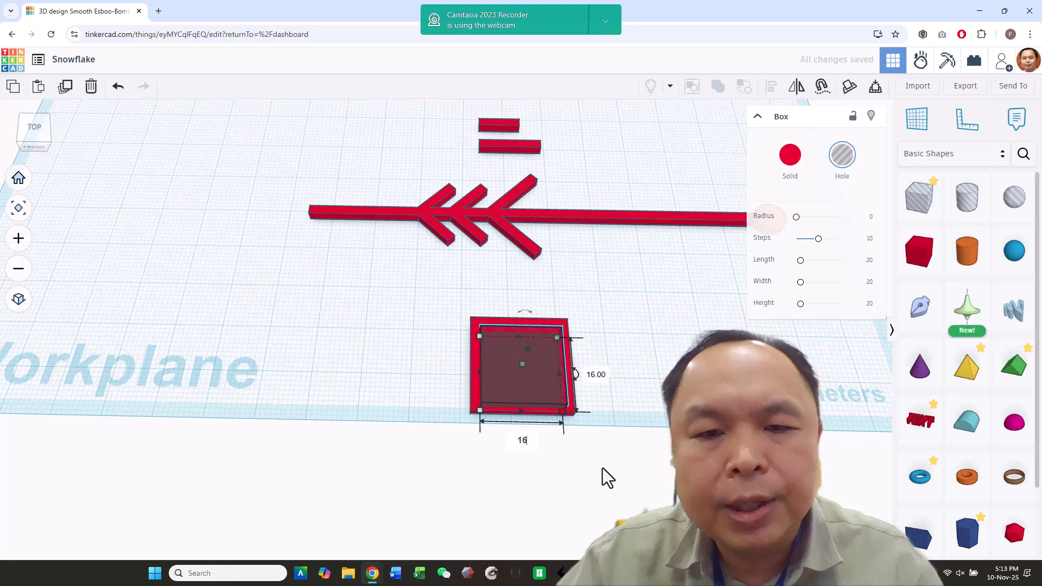
pyautogui.press('Return')
pyautogui.click(608, 382)
# - Centre the hole box in the red plate with Align and group both into a square frame
pyautogui.moveTo(593, 373); pyautogui.dragTo(539, 438)
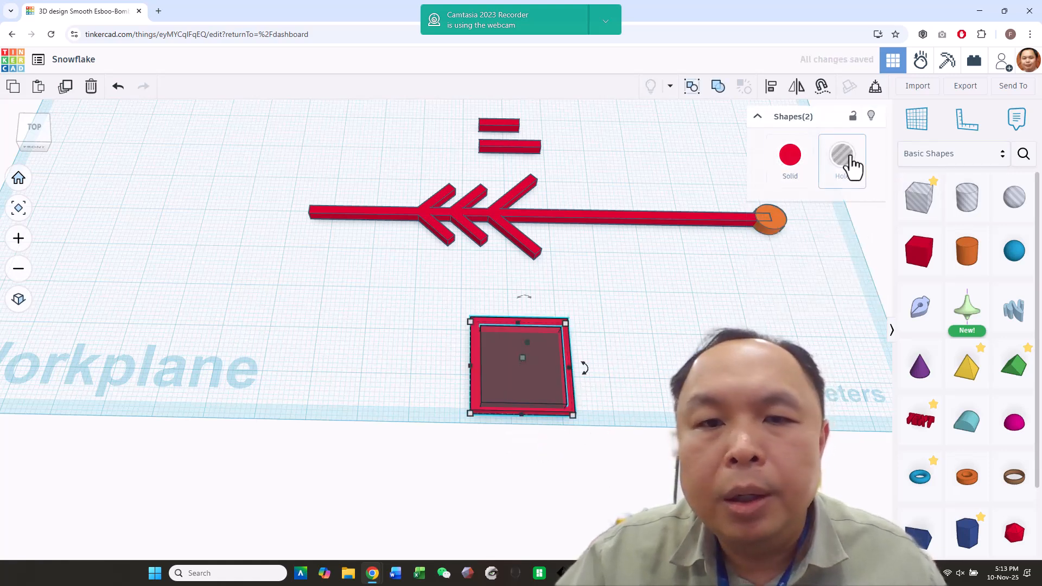
pyautogui.click(770, 87)
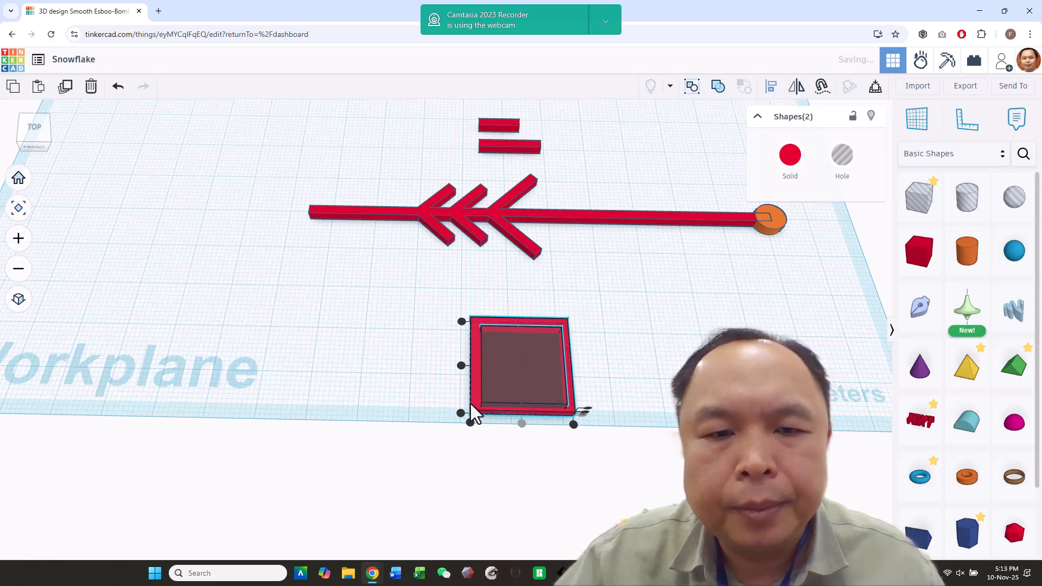
pyautogui.click(639, 366)
pyautogui.click(535, 380)
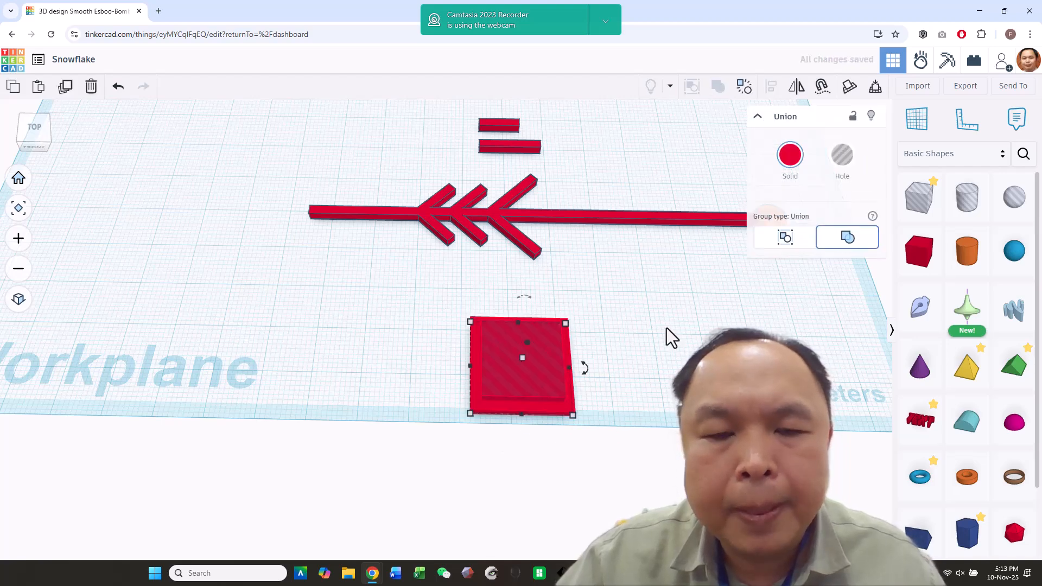
pyautogui.scroll(-1, 673, 329)
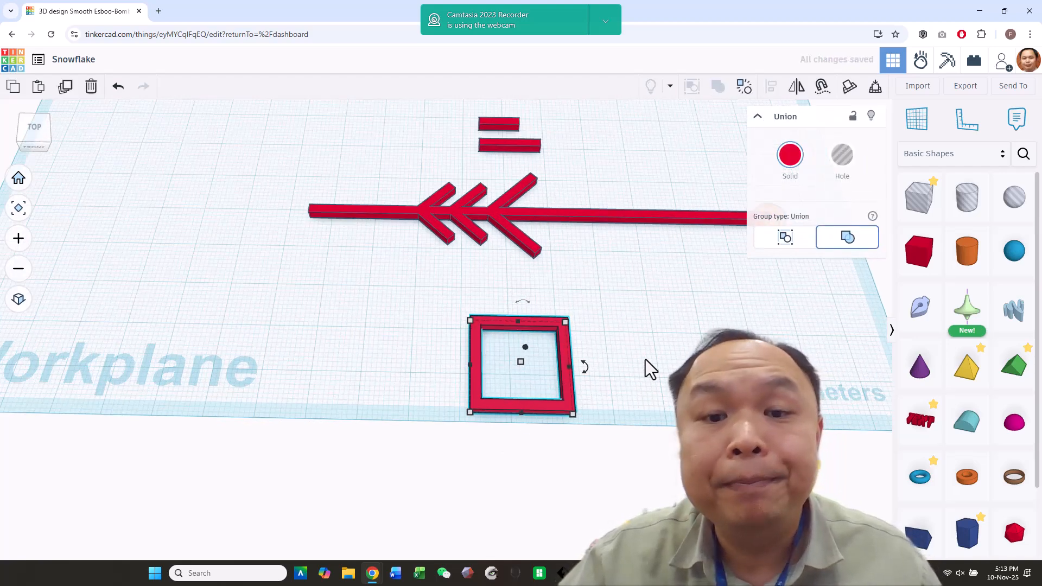
# - Move the spoke and the square frame together about 56 mm left, leaving the orange disc behind
pyautogui.moveTo(579, 367); pyautogui.dragTo(787, 328)
pyautogui.moveTo(785, 321); pyautogui.dragTo(817, 317, button='right')
pyautogui.scroll(-2, 817, 317)
pyautogui.scroll(1, 817, 317)
pyautogui.moveTo(350, 195); pyautogui.dragTo(756, 307)
pyautogui.moveTo(682, 324); pyautogui.dragTo(433, 321)
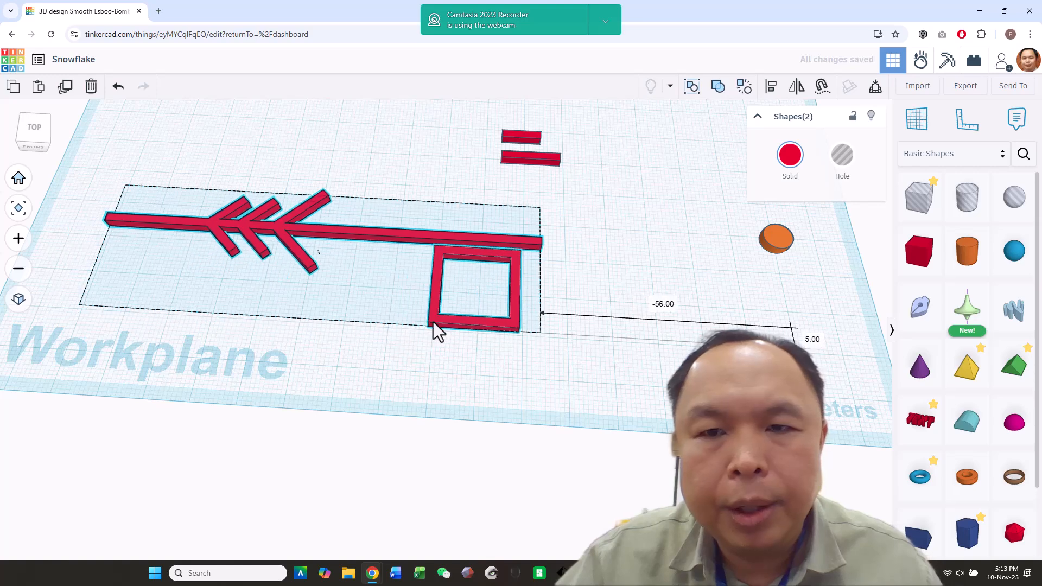
# - Move the orange disc back onto the spoke's right end and centre it front to back with Align
pyautogui.moveTo(775, 239); pyautogui.dragTo(548, 267)
pyautogui.click(531, 224)
pyautogui.click(766, 89)
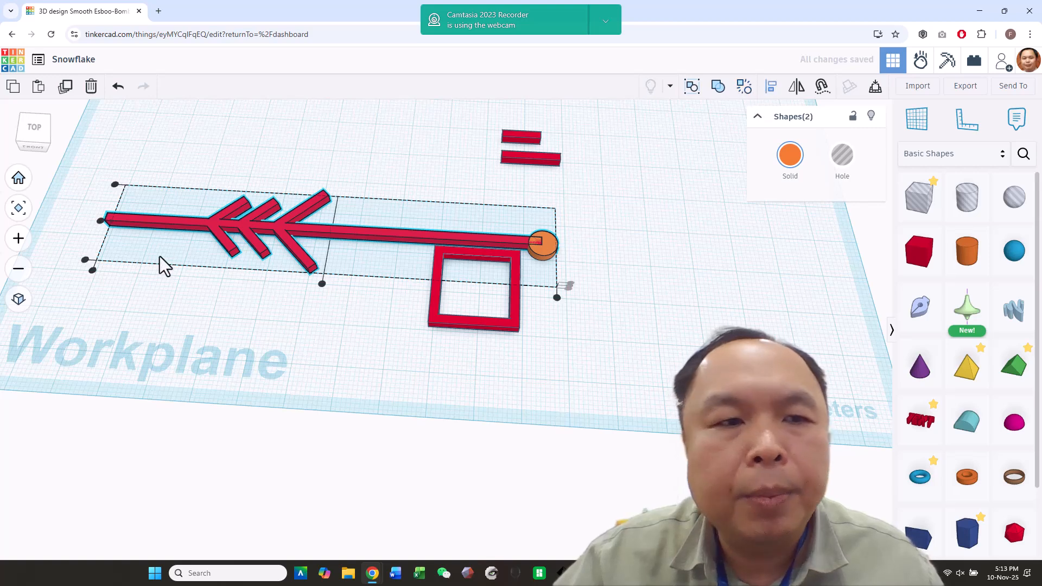
pyautogui.click(497, 413)
# - Combine the spoke and the orange disc into one shape with a union group
pyautogui.moveTo(549, 243); pyautogui.dragTo(574, 277)
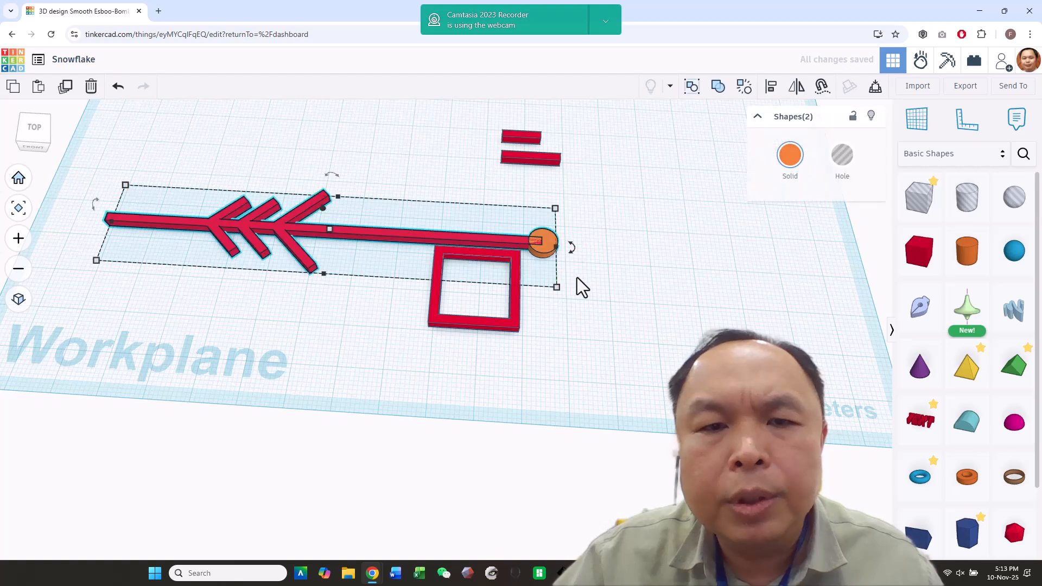
pyautogui.click(718, 87)
pyautogui.click(652, 294)
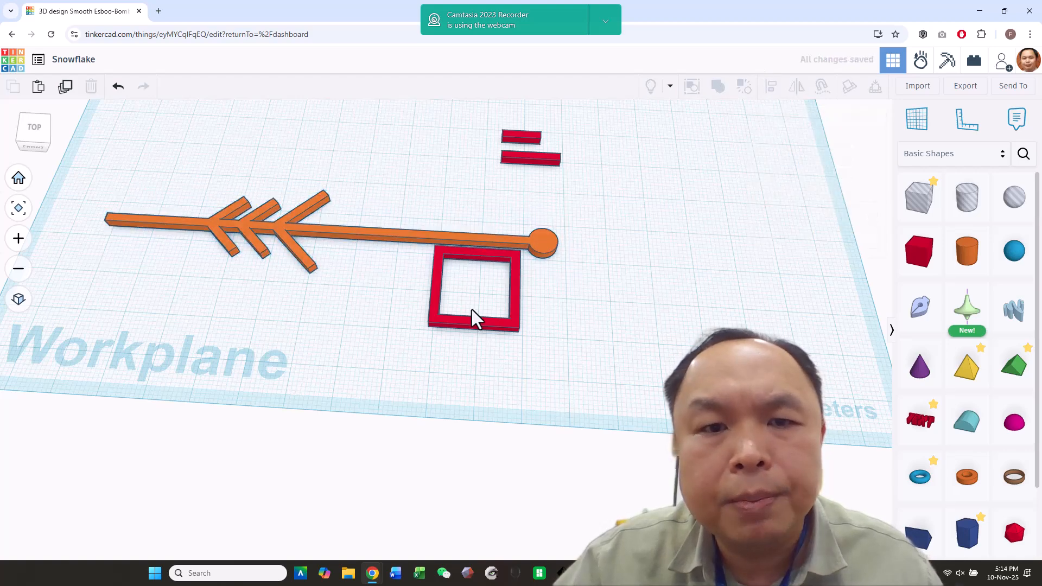
# - Move the square frame around the spoke's disc and rotate it -45° into a diamond
pyautogui.moveTo(486, 328); pyautogui.dragTo(552, 278)
pyautogui.moveTo(597, 247); pyautogui.dragTo(608, 296)
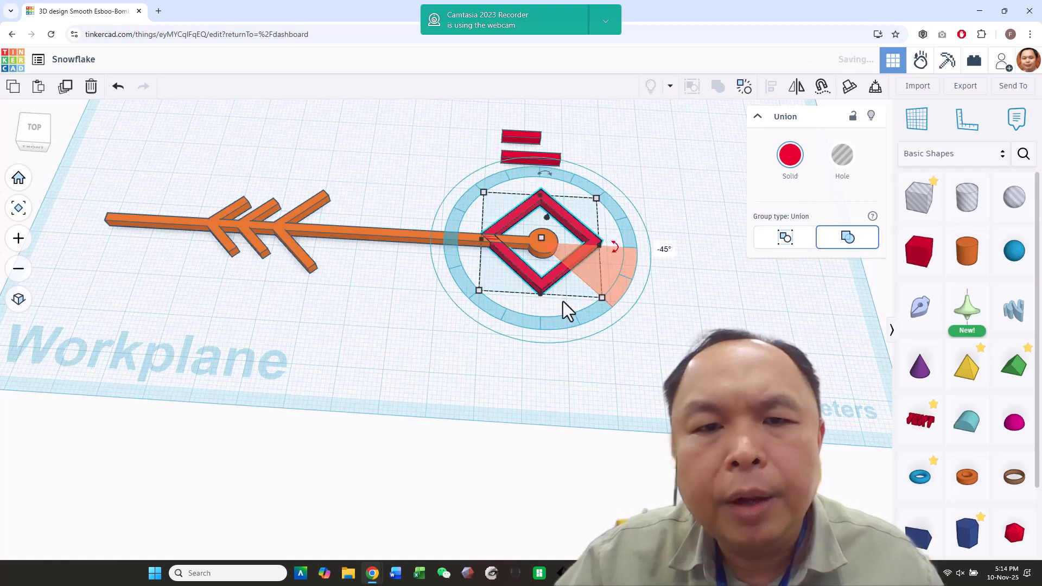
pyautogui.moveTo(571, 370); pyautogui.dragTo(571, 395, button='right')
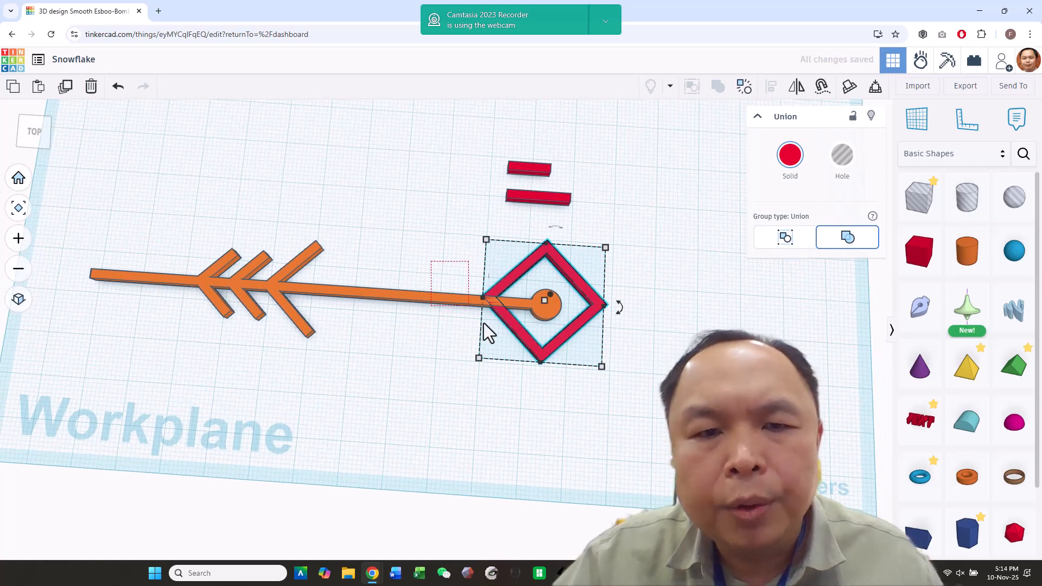
# - Align the diamond frame and the spoke on their front-to-back centre line
pyautogui.moveTo(436, 269); pyautogui.dragTo(616, 429)
pyautogui.click(771, 89)
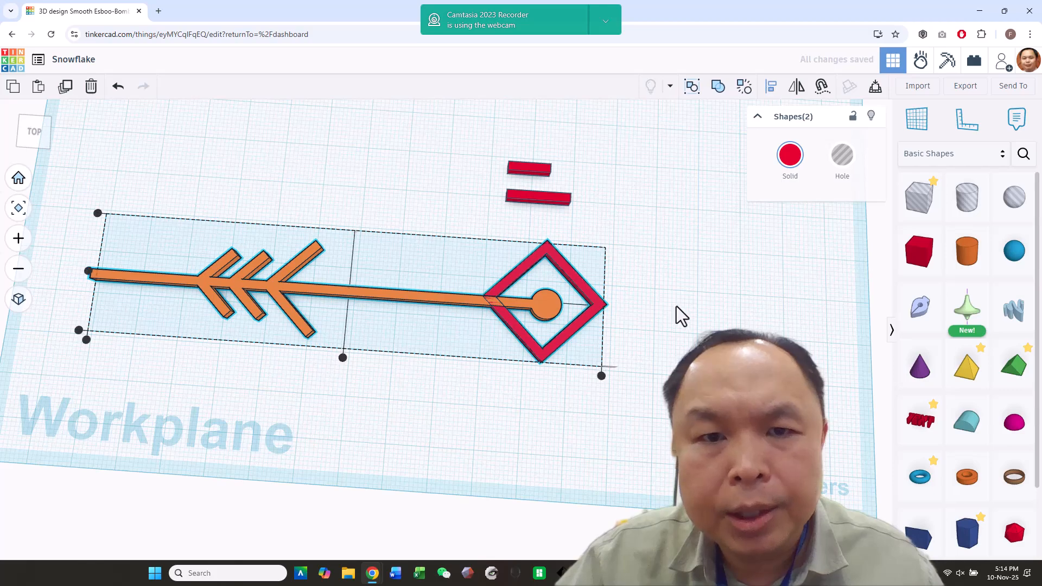
pyautogui.click(88, 270)
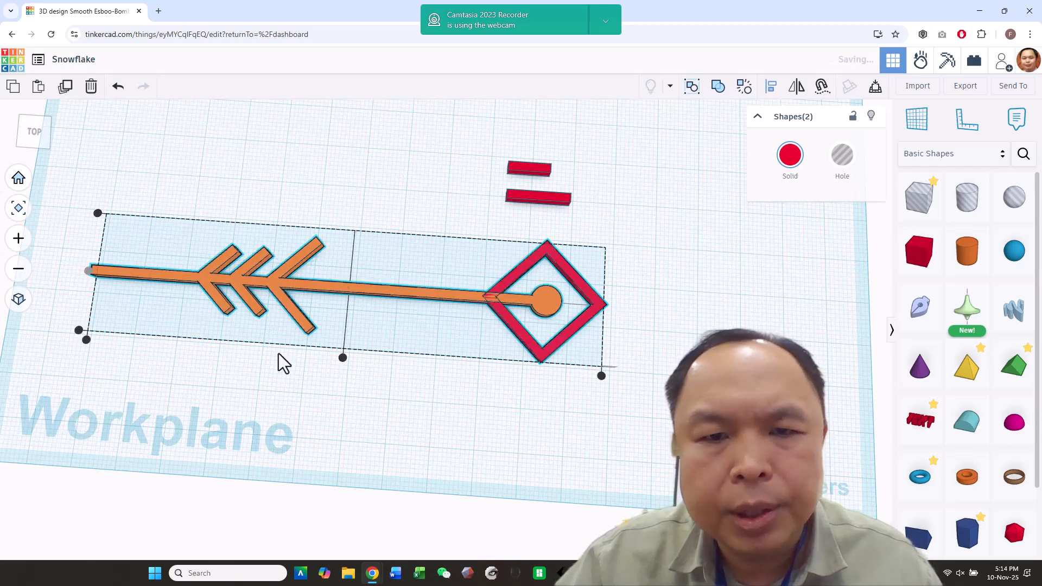
pyautogui.click(554, 380)
# - Combine the spoke and the diamond frame into one shape with a union group
pyautogui.moveTo(556, 380); pyautogui.dragTo(619, 362, button='right')
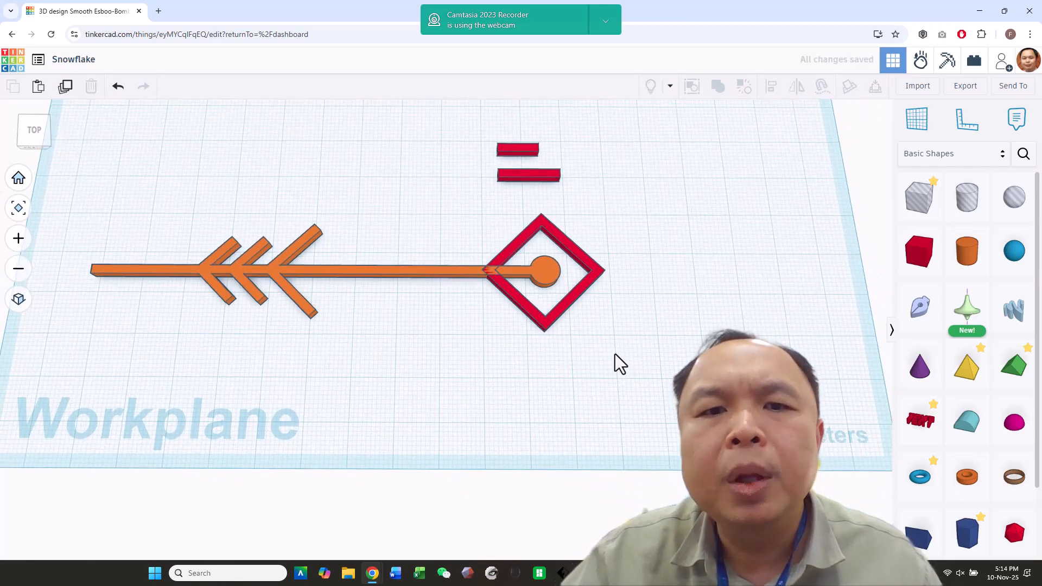
pyautogui.moveTo(471, 240); pyautogui.dragTo(586, 337)
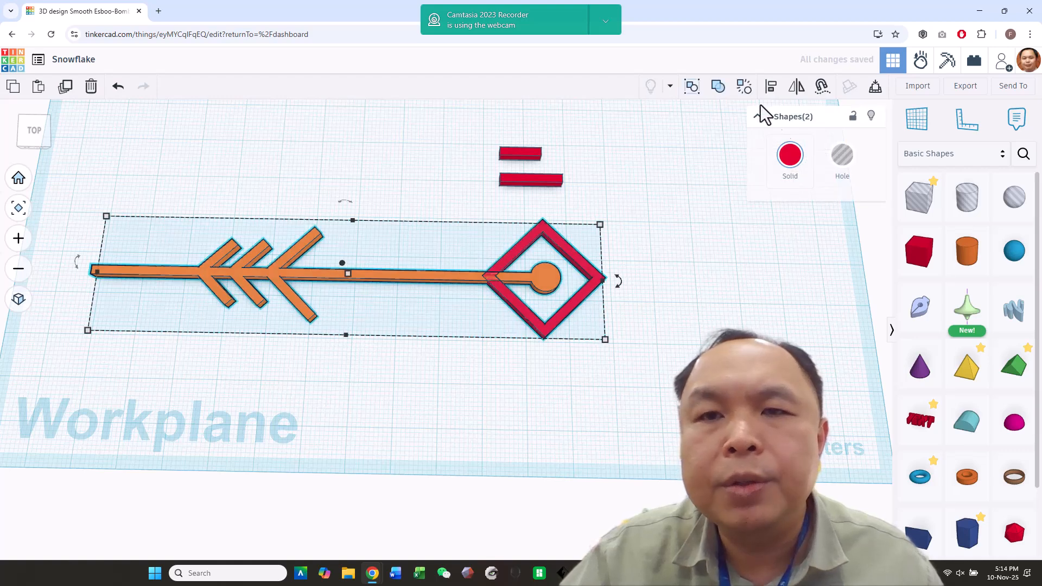
pyautogui.click(717, 85)
pyautogui.click(714, 116)
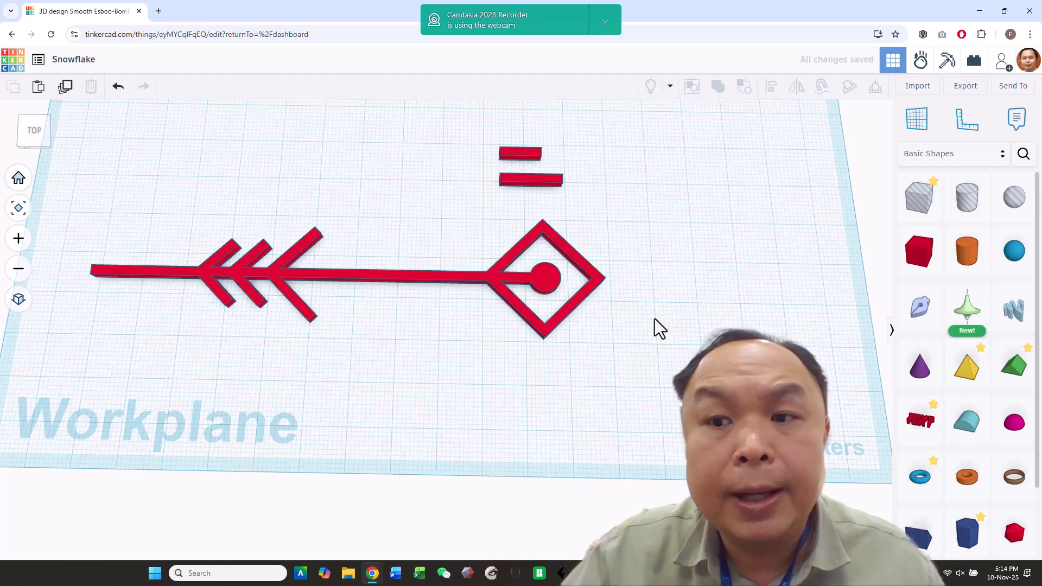
# - Place a Tube over the spoke's bar on the base workplane and flatten it to about 1 mm tall
pyautogui.click(971, 480)
pyautogui.click(419, 281)
pyautogui.moveTo(505, 345); pyautogui.dragTo(515, 314, button='right')
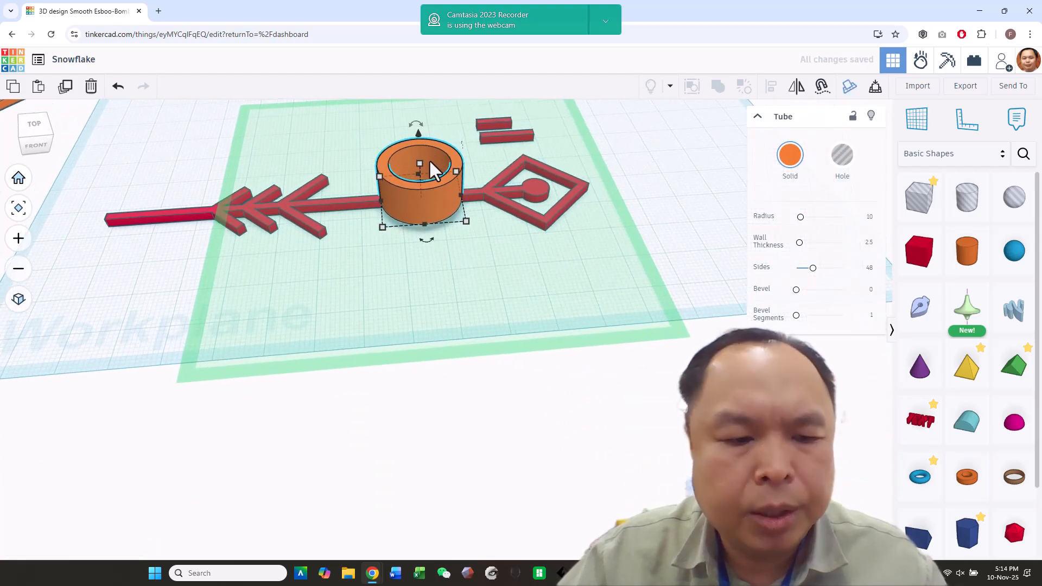
pyautogui.click(523, 398)
pyautogui.click(422, 184)
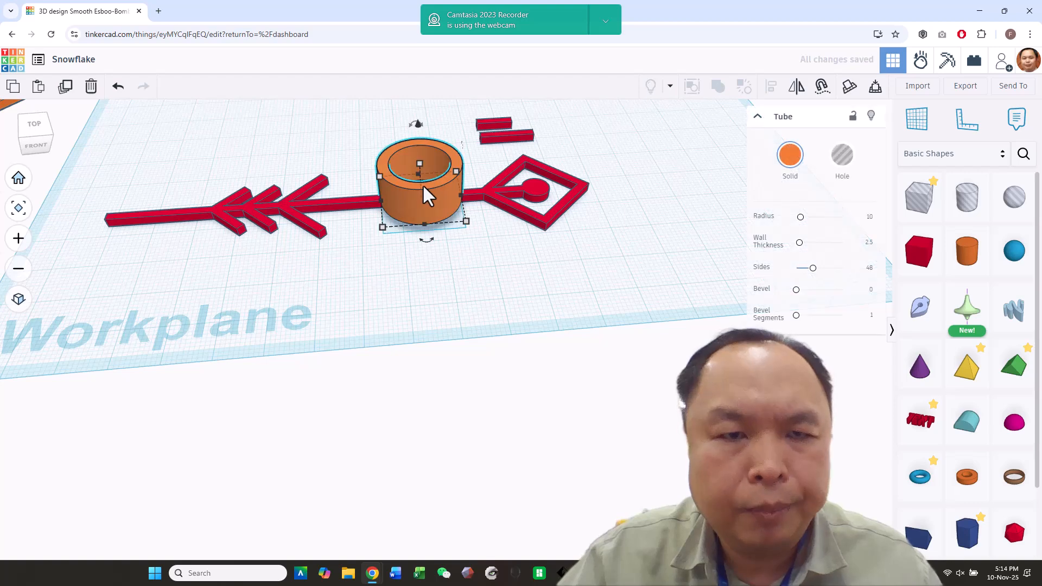
pyautogui.moveTo(419, 164); pyautogui.dragTo(421, 203)
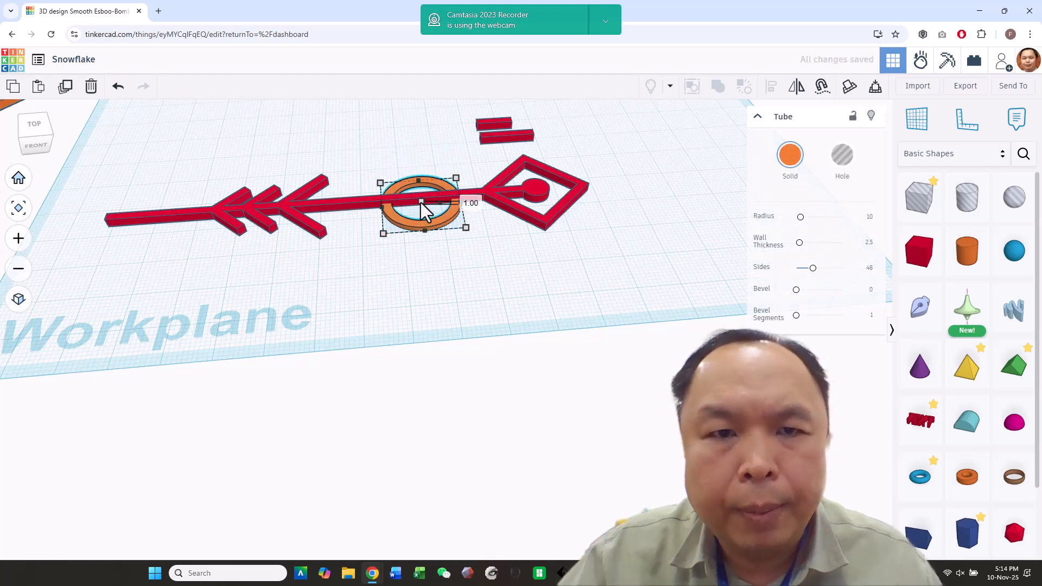
# - Move the tube ring along the spoke's bar until it sits against the inner corner of the diamond frame
pyautogui.moveTo(506, 277); pyautogui.dragTo(453, 291, button='right')
pyautogui.moveTo(453, 277); pyautogui.dragTo(468, 273)
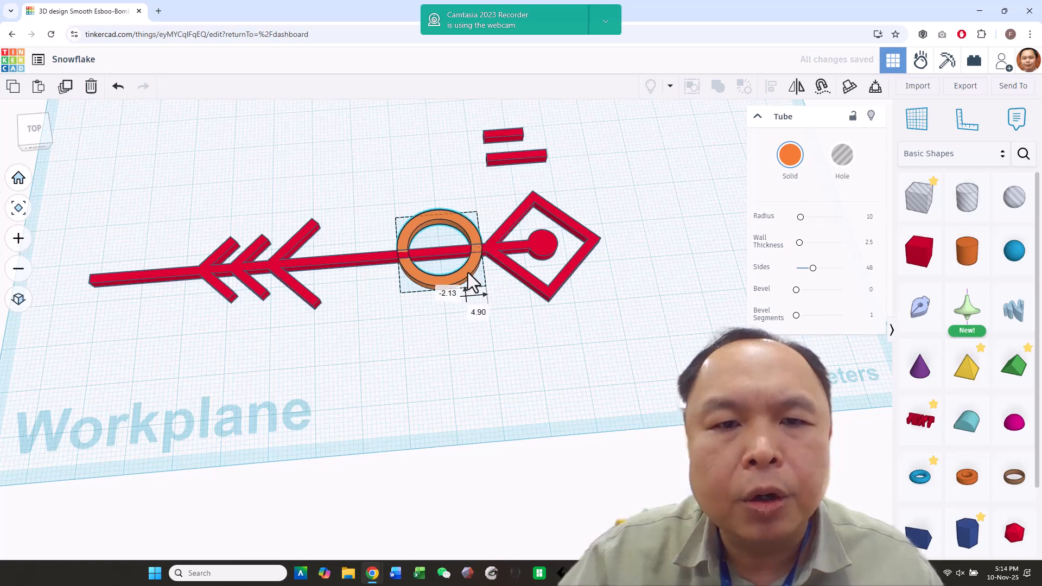
pyautogui.click(626, 315)
# - Align the ring and the spoke on their front-to-back centre line
pyautogui.moveTo(626, 315); pyautogui.dragTo(626, 334, button='right')
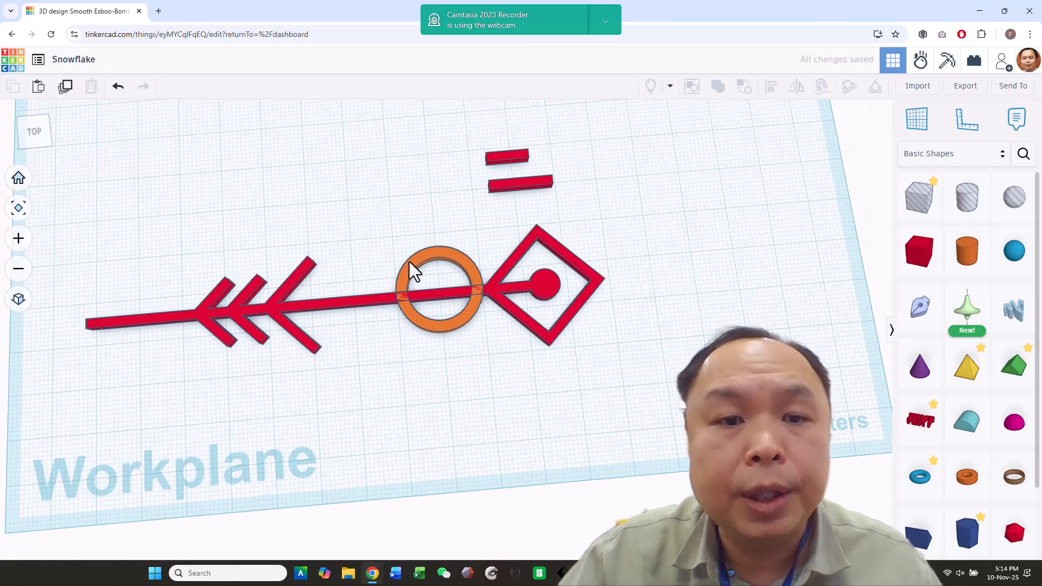
pyautogui.moveTo(375, 272); pyautogui.dragTo(454, 329)
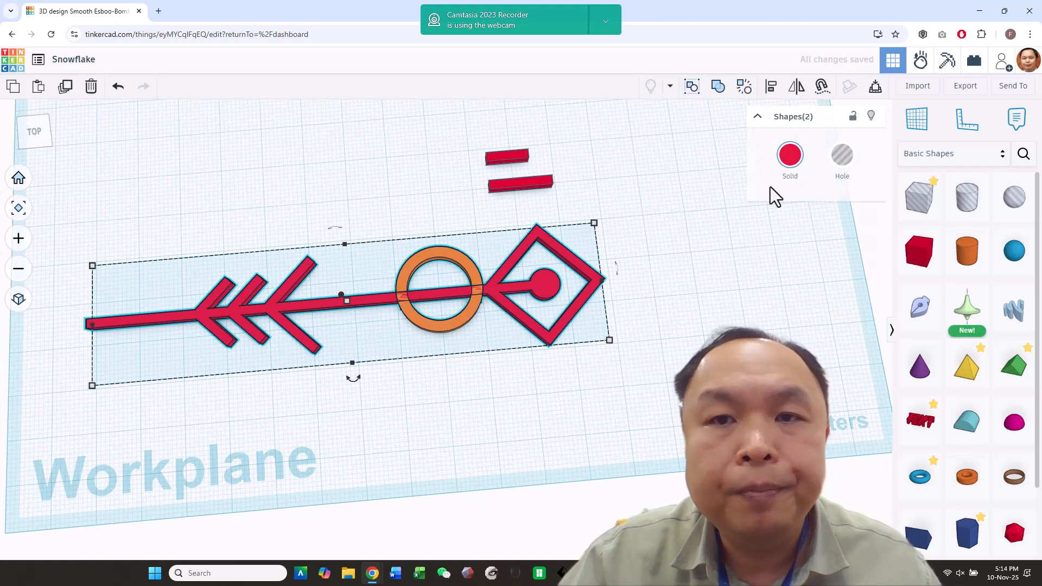
pyautogui.click(770, 87)
pyautogui.click(82, 326)
pyautogui.click(470, 458)
pyautogui.moveTo(470, 458); pyautogui.dragTo(519, 389, button='right')
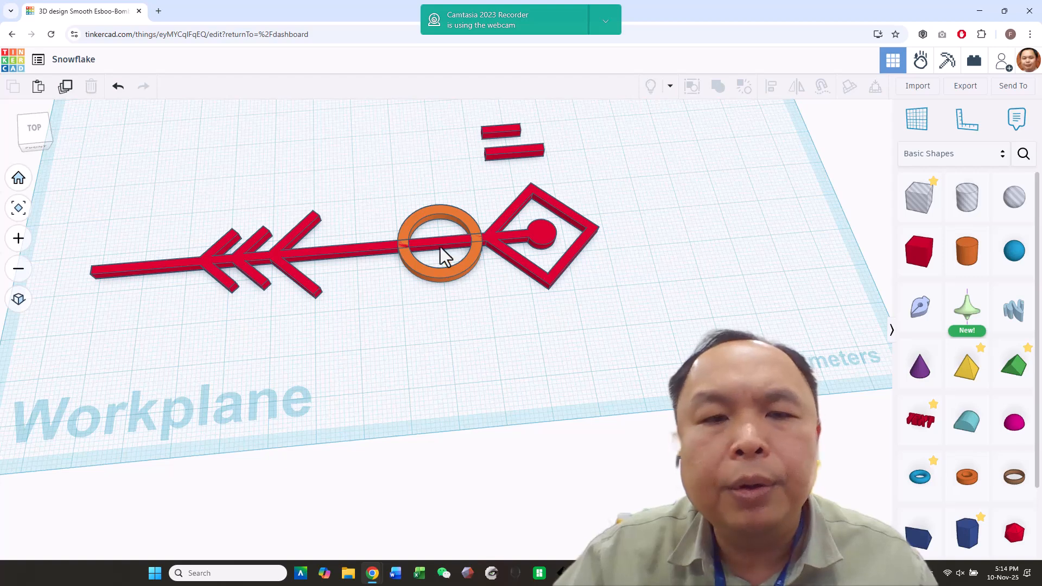
# - Place a Heart in front of the ring, flatten it to about 2 mm and shrink it to fit the ring's opening
pyautogui.scroll(-2, 986, 344)
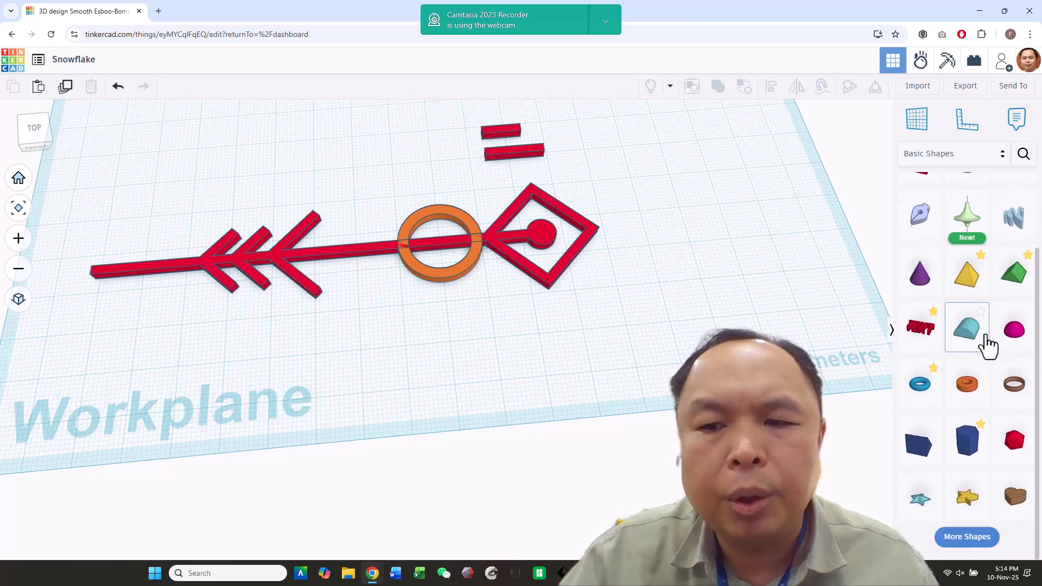
pyautogui.moveTo(1014, 520); pyautogui.dragTo(430, 342)
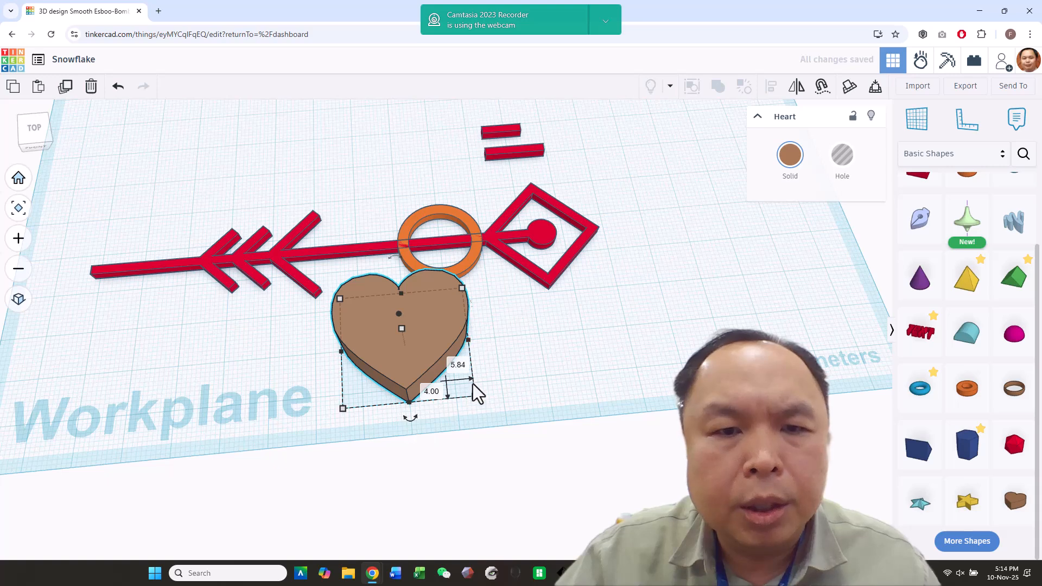
pyautogui.moveTo(402, 327); pyautogui.dragTo(399, 340)
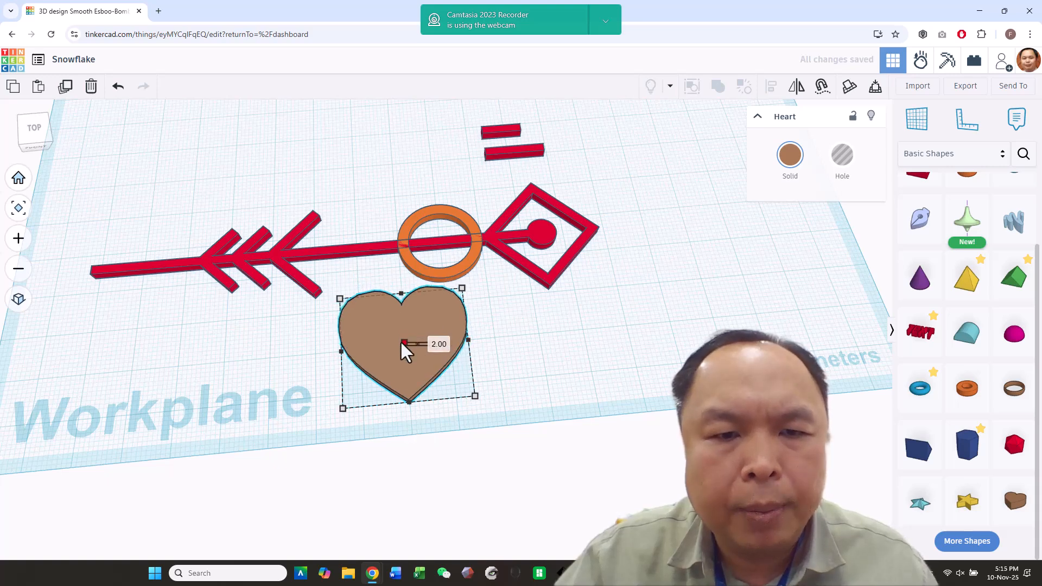
pyautogui.moveTo(475, 397); pyautogui.dragTo(460, 323)
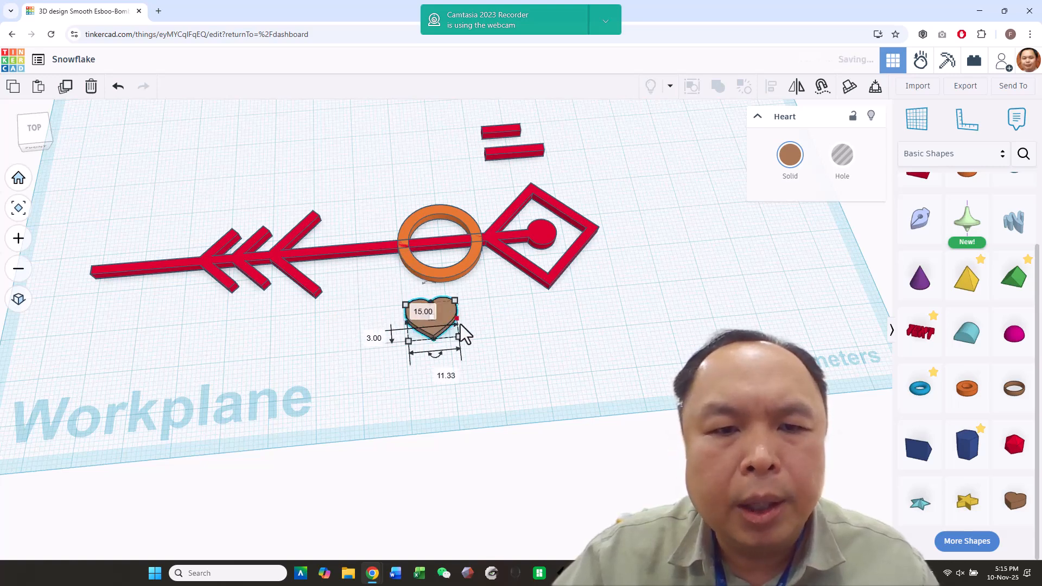
# - Turn the heart a quarter turn so its point faces the branches and move it inside the ring
pyautogui.moveTo(437, 358); pyautogui.dragTo(395, 328)
pyautogui.moveTo(450, 262); pyautogui.dragTo(438, 253)
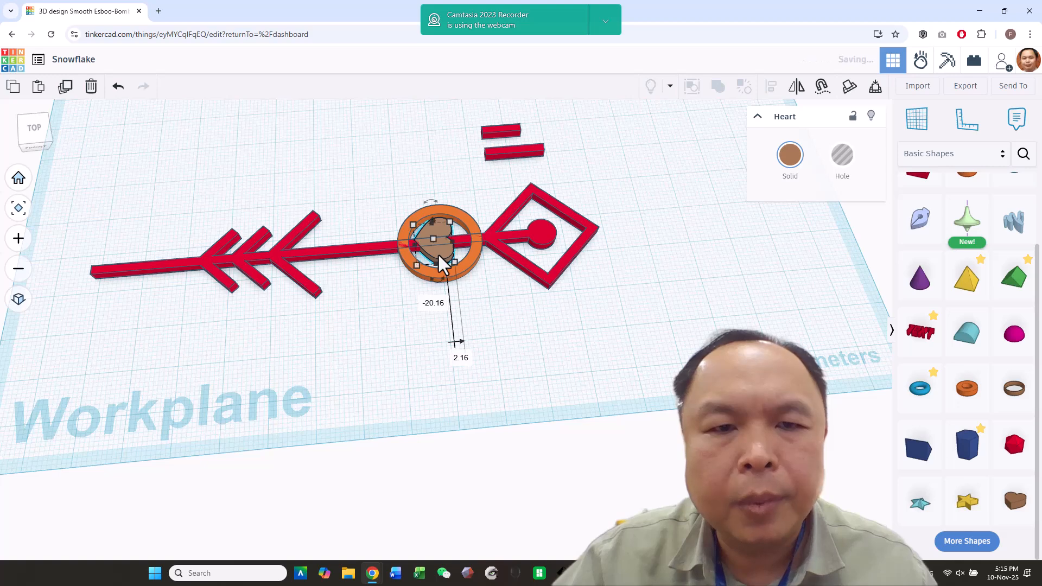
# - Combine the ring and the spoke into one shape with a union group, leaving the heart out
pyautogui.click(481, 257)
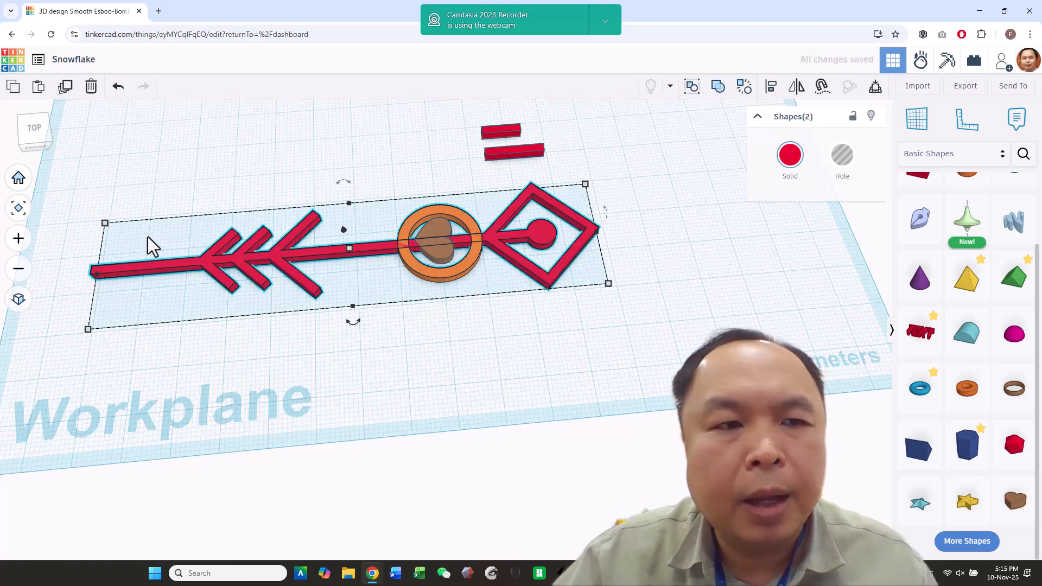
pyautogui.click(718, 86)
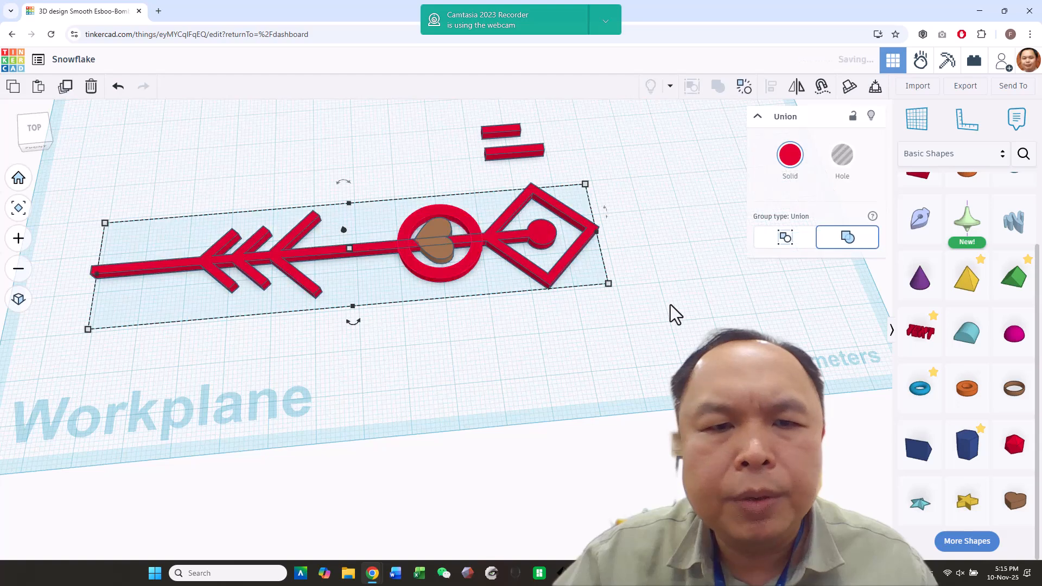
pyautogui.click(671, 305)
# - Align the heart with the spoke on their front-to-back centre line
pyautogui.click(432, 243)
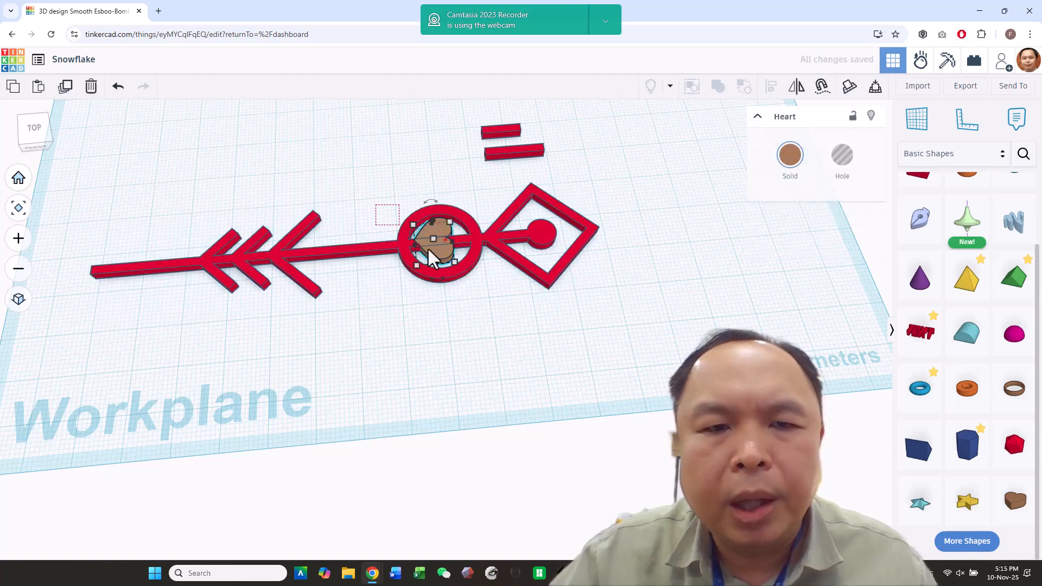
pyautogui.keyDown('shift'); pyautogui.click(405, 229); pyautogui.keyUp('shift')
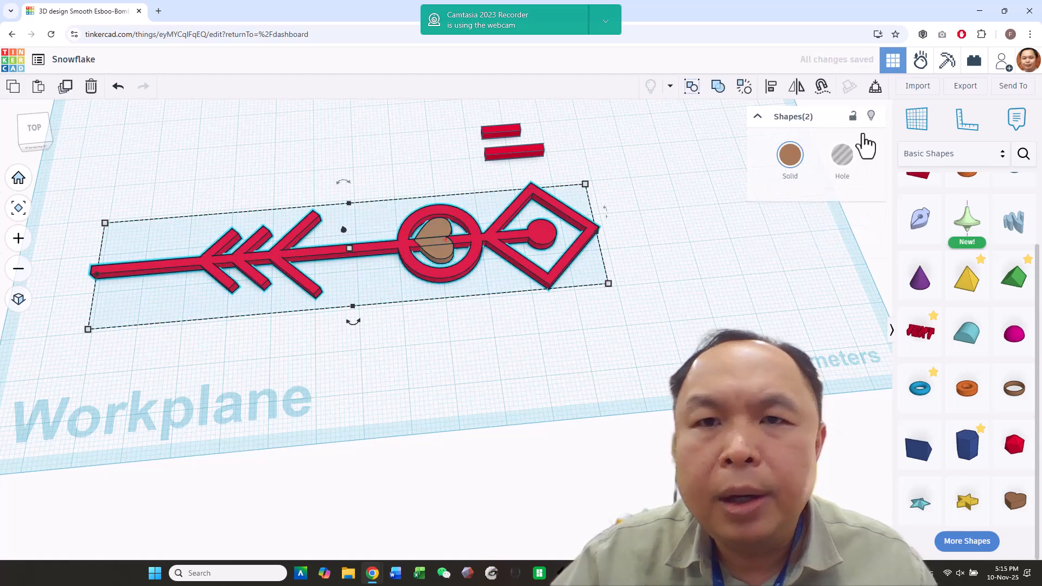
pyautogui.click(772, 90)
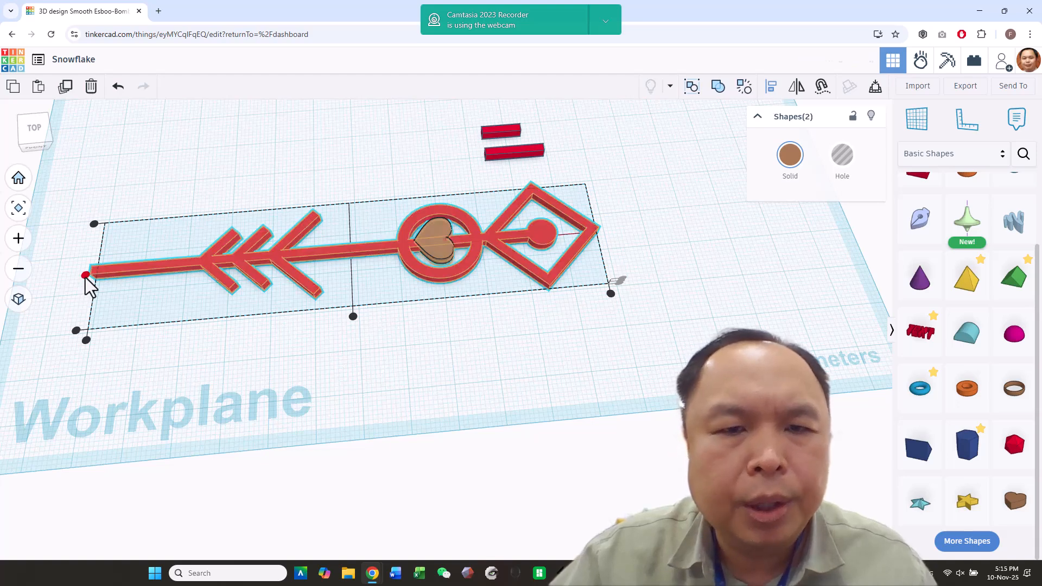
pyautogui.click(340, 373)
pyautogui.click(463, 295)
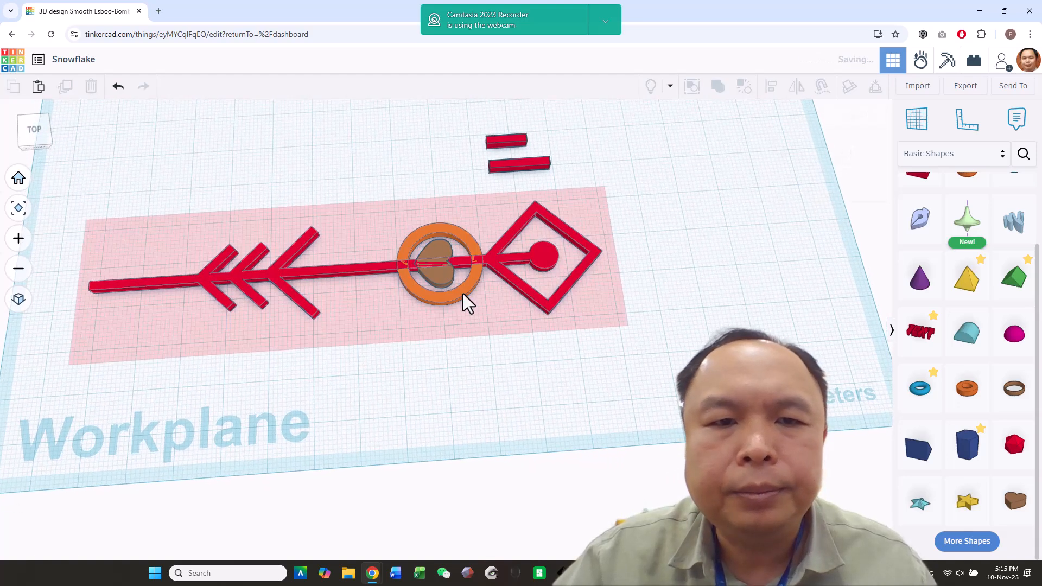
# - Combine the spoke, ring and heart into one shape with a union group
pyautogui.click(373, 286)
pyautogui.click(718, 87)
pyautogui.click(658, 305)
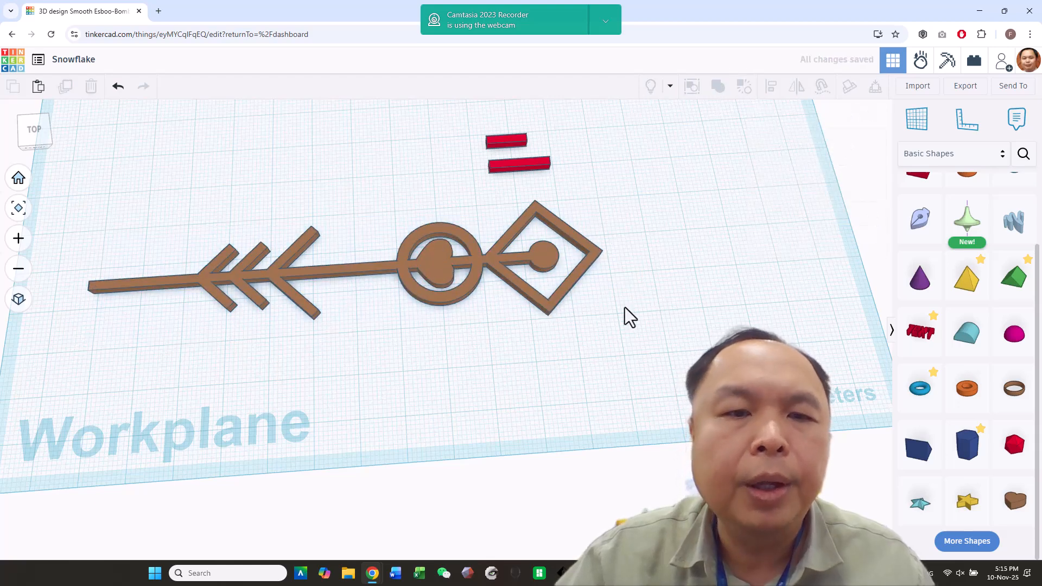
# - Move the finished spoke about 31 mm towards the workplane's right side and make a duplicate of it rotated 180°
pyautogui.moveTo(445, 297); pyautogui.dragTo(578, 301)
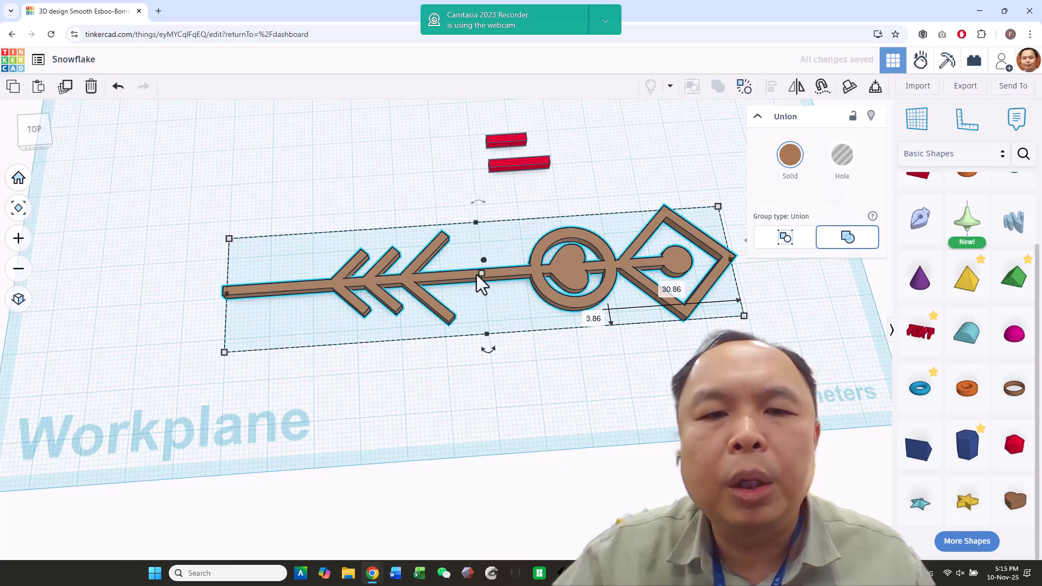
pyautogui.scroll(-5, 690, 357)
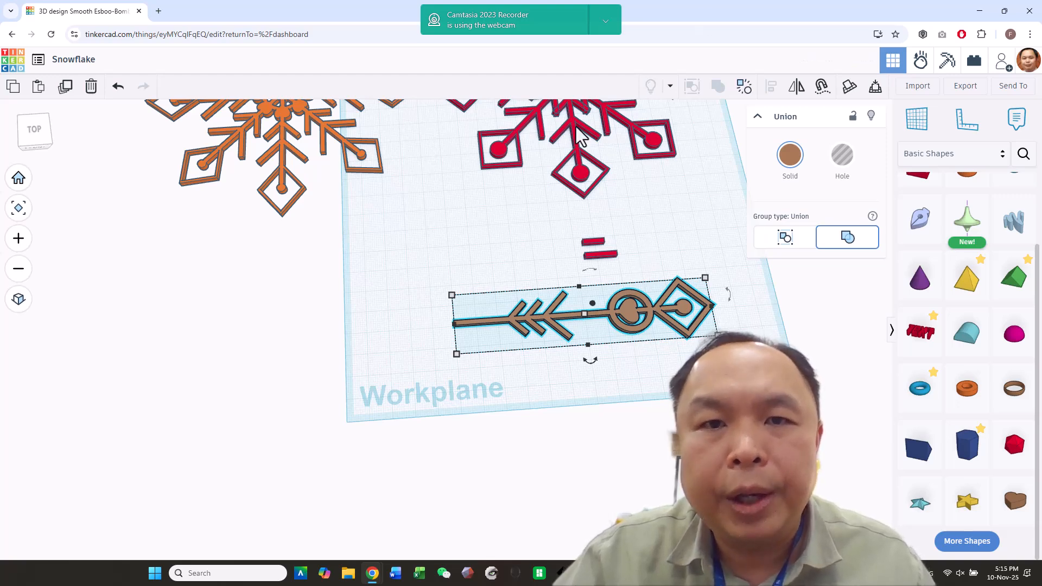
pyautogui.scroll(-2, 621, 232)
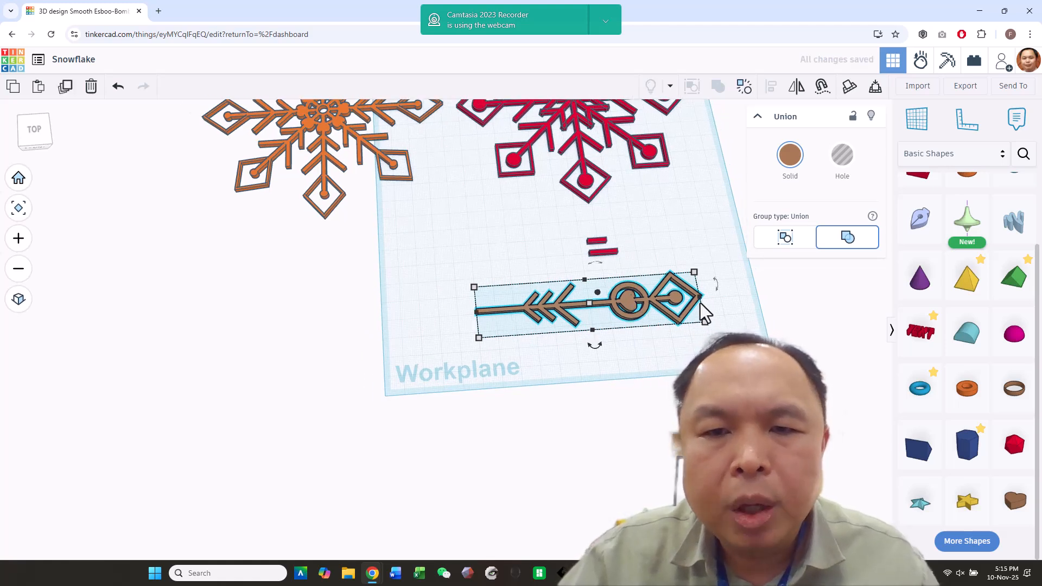
pyautogui.moveTo(595, 345); pyautogui.dragTo(578, 261)
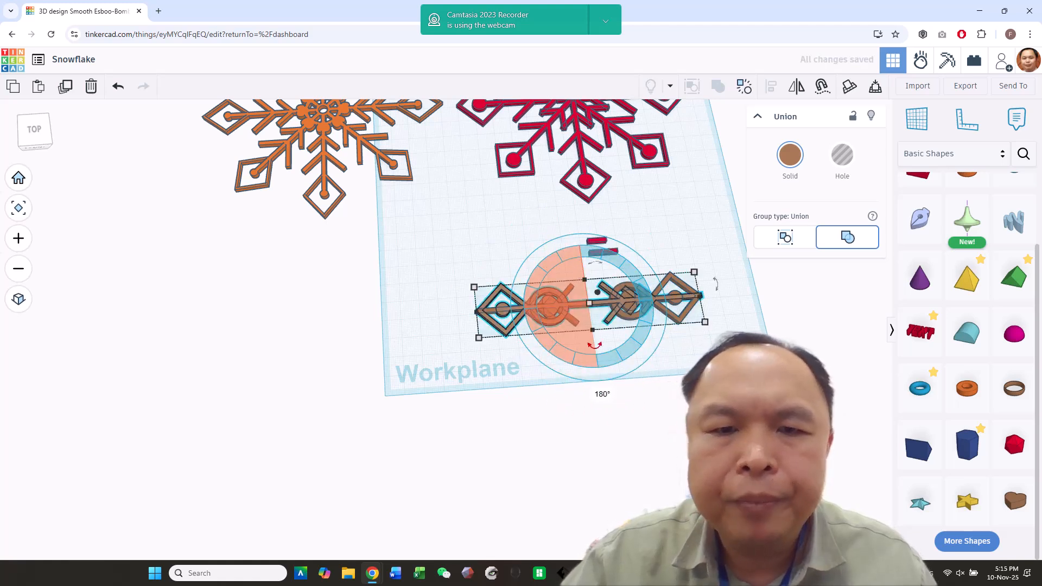
# - Shift the rotated copy leftwards until only the plain inner ends of the two bars overlap
pyautogui.press('Left')
pyautogui.press('Left')
pyautogui.press('Left')
pyautogui.press('Left')
pyautogui.press('Left')
pyautogui.press('Left')
pyautogui.press('Left')
pyautogui.press('Left')
pyautogui.press('Left')
pyautogui.press('Left')
pyautogui.press('Left')
pyautogui.press('Left')
pyautogui.press('Left')
pyautogui.press('Left')
pyautogui.press('Left')
pyautogui.press('Left')
pyautogui.press('Left')
pyautogui.press('Left')
pyautogui.press('Left')
pyautogui.press('Left')
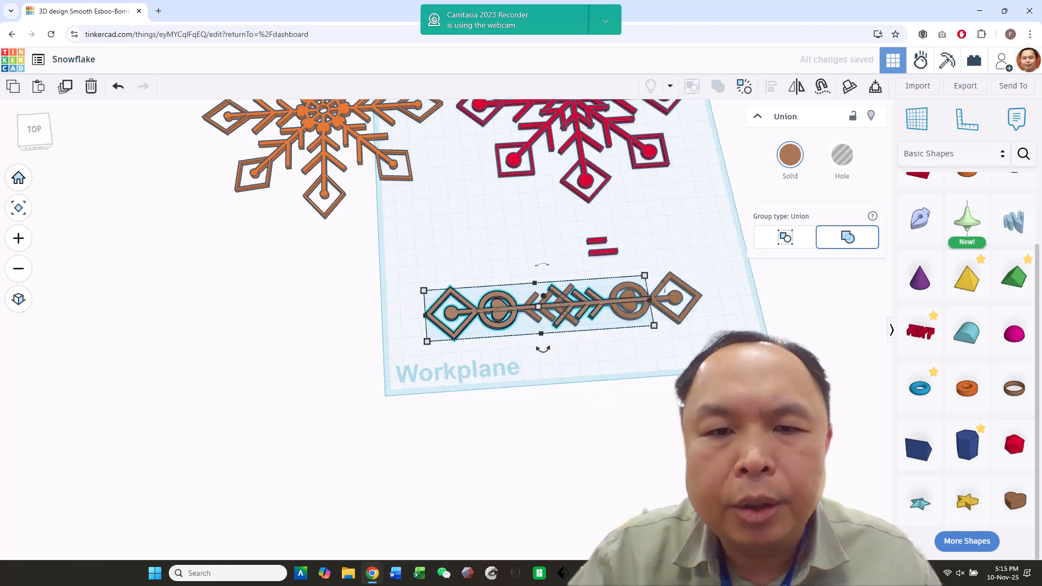
pyautogui.press('Left')
pyautogui.press('Left')
pyautogui.press('Left')
pyautogui.press('Left')
pyautogui.press('Left')
pyautogui.press('Left')
pyautogui.press('Left')
pyautogui.press('Left')
pyautogui.press('Left')
pyautogui.press('Left')
pyautogui.press('Left')
pyautogui.press('Left')
pyautogui.press('Left')
pyautogui.press('Left')
pyautogui.press('Left')
pyautogui.press('Left')
pyautogui.press('Left')
pyautogui.press('Left')
pyautogui.press('Left')
pyautogui.press('Left')
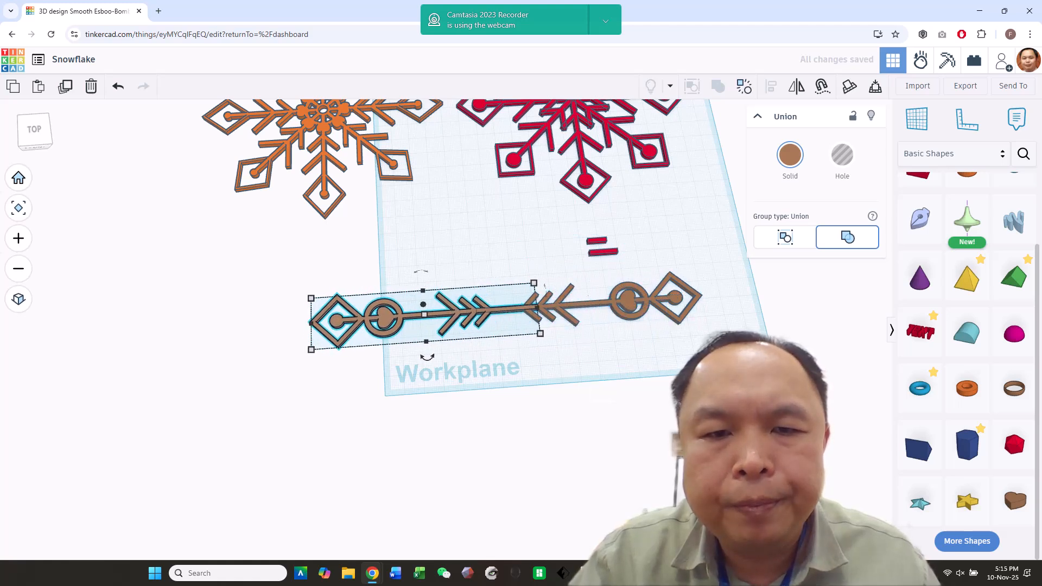
pyautogui.press('Left')
pyautogui.press('Left')
pyautogui.press('Left')
pyautogui.press('Left')
pyautogui.press('Left')
pyautogui.press('Left')
pyautogui.press('Left')
pyautogui.press('Left')
pyautogui.press('Left')
pyautogui.press('Left')
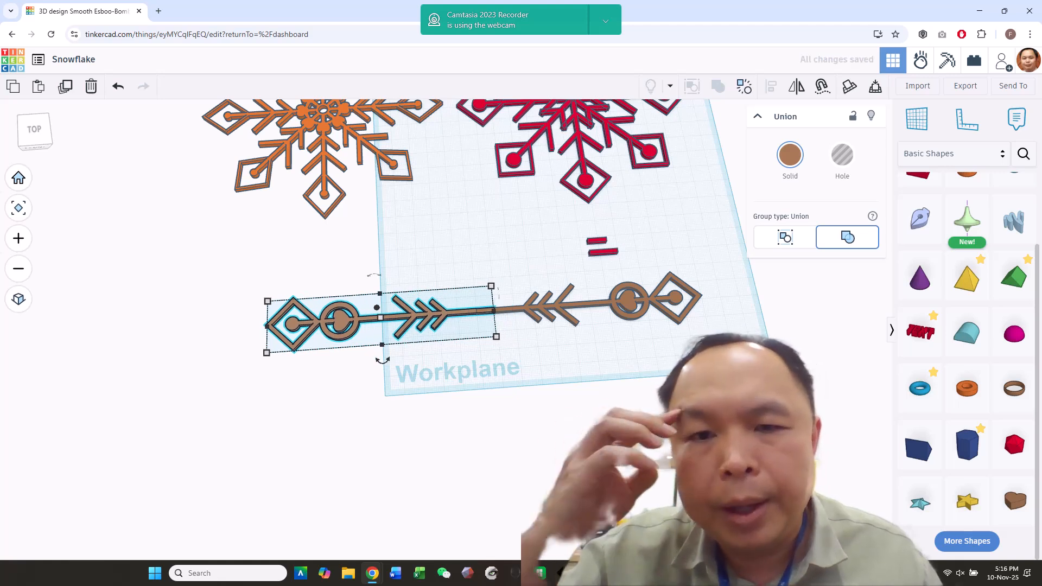
pyautogui.click(571, 360)
pyautogui.moveTo(461, 293); pyautogui.dragTo(674, 326)
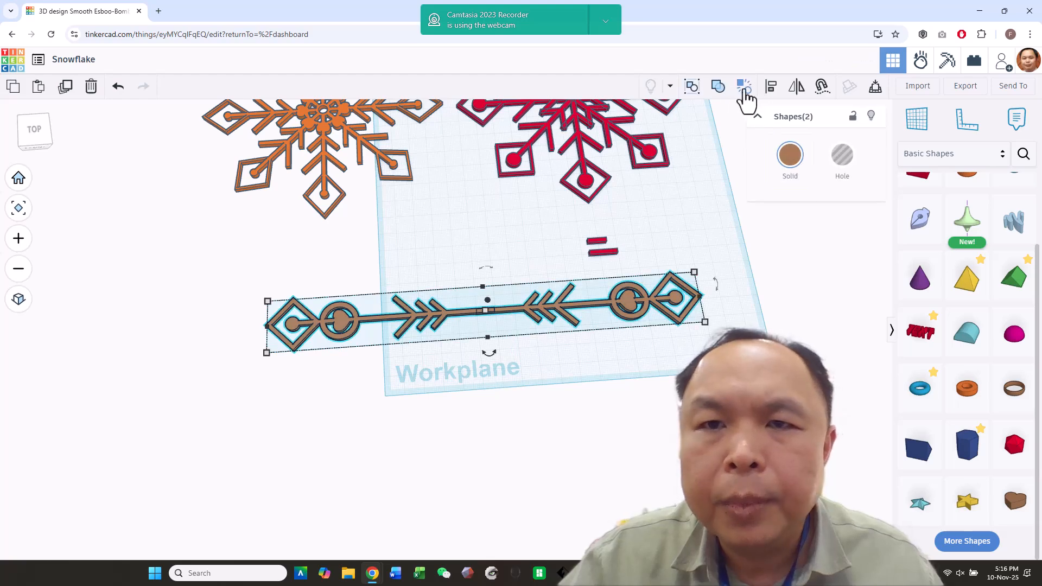
pyautogui.click(717, 88)
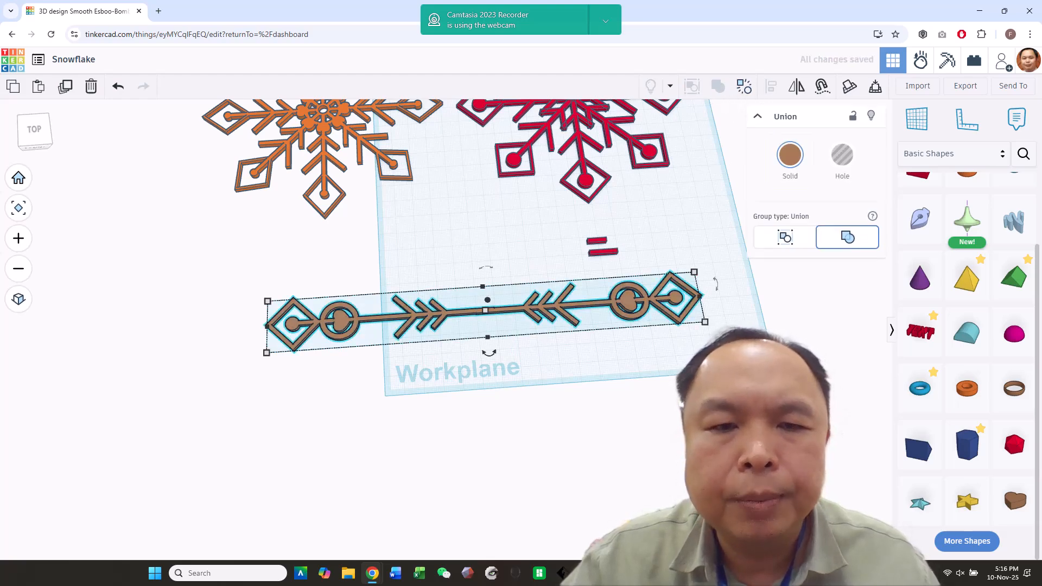
pyautogui.scroll(4, 629, 412)
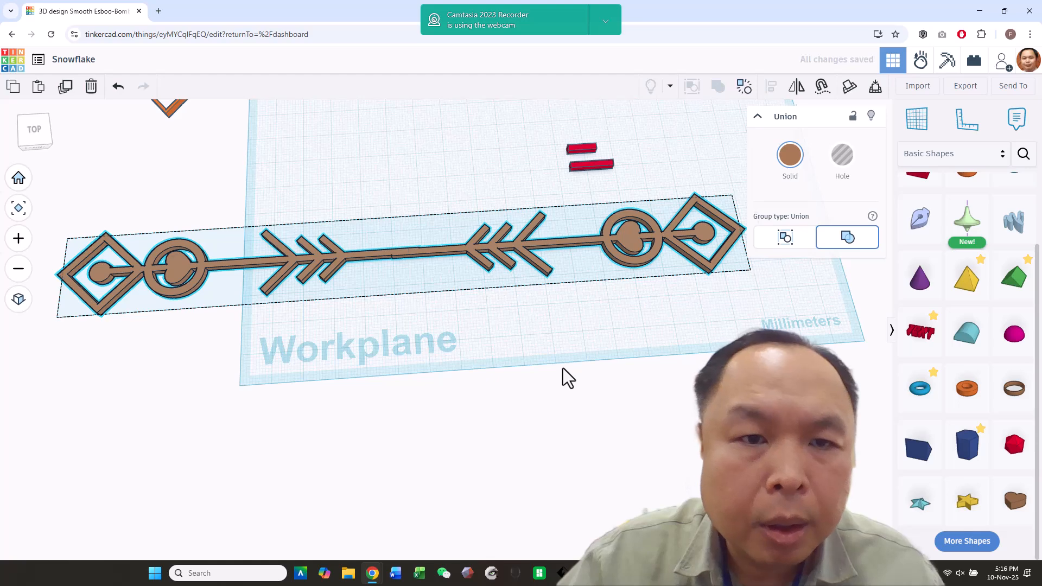
pyautogui.moveTo(563, 366); pyautogui.dragTo(552, 434, button='right')
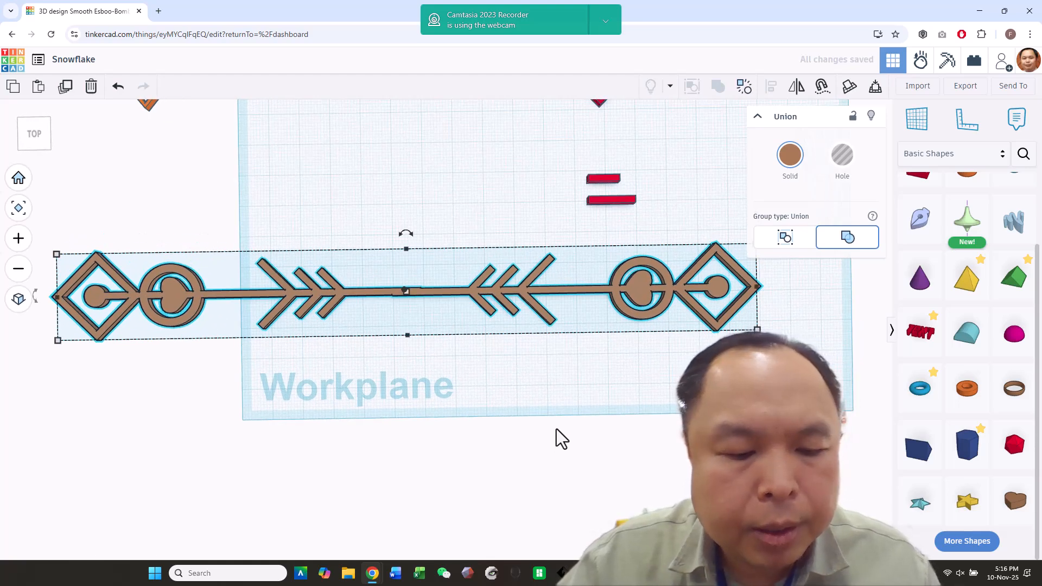
pyautogui.click(555, 429)
pyautogui.hotkey('ctrl', 'z')
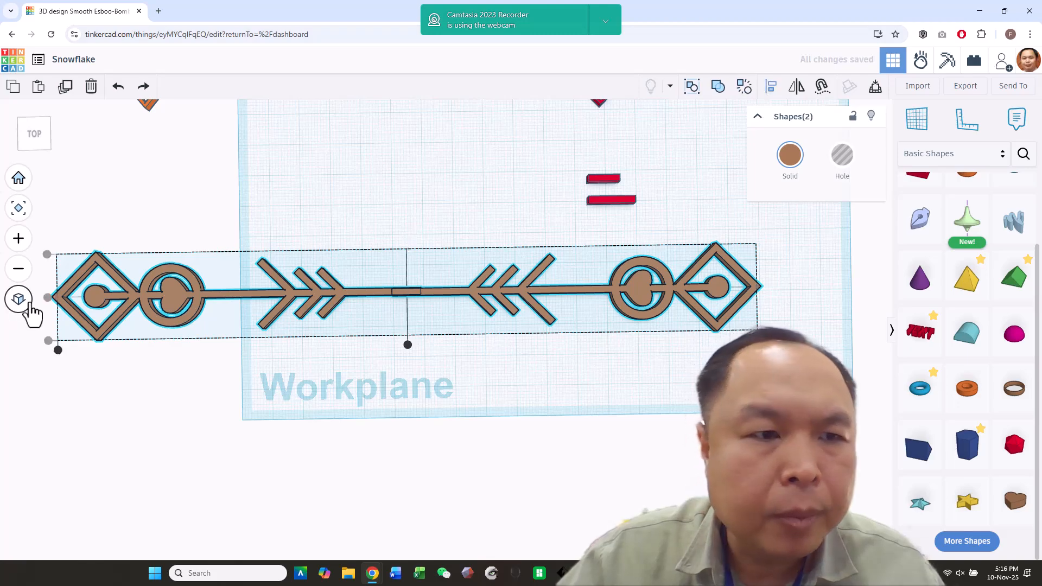
# - Check the overlap between the two opposing spokes and combine them into one shape with a union group
pyautogui.click(255, 421)
pyautogui.moveTo(458, 328); pyautogui.dragTo(441, 390, button='right')
pyautogui.scroll(3, 442, 390)
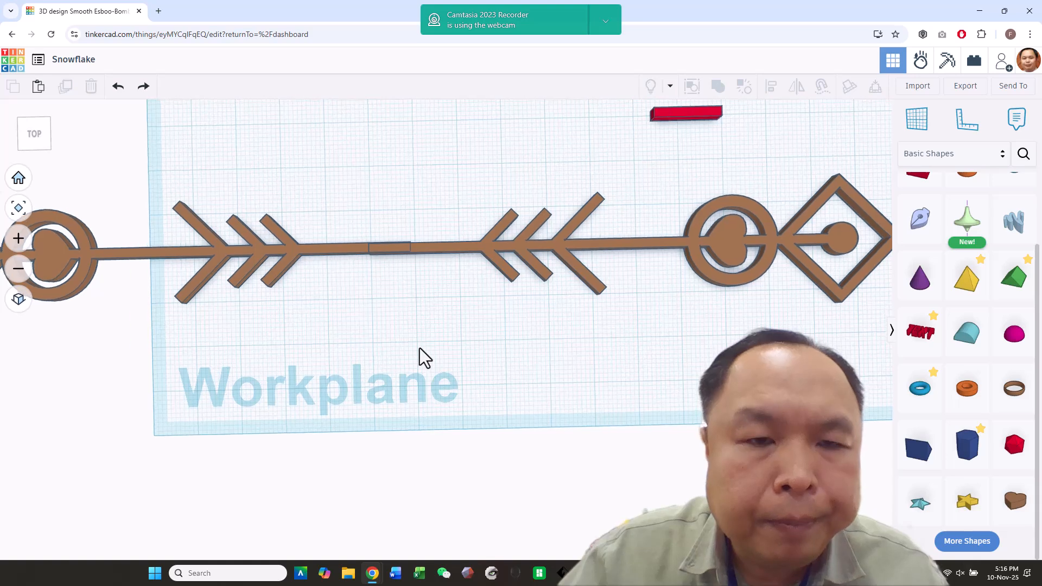
pyautogui.scroll(1, 420, 342)
pyautogui.scroll(-3, 418, 334)
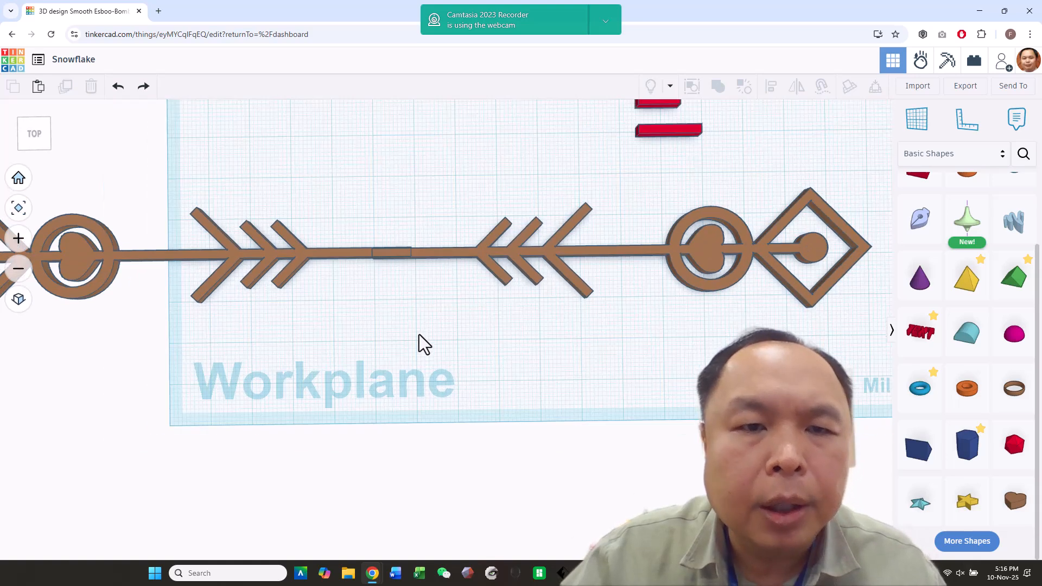
pyautogui.scroll(-1, 415, 344)
pyautogui.moveTo(415, 347); pyautogui.dragTo(415, 310, button='right')
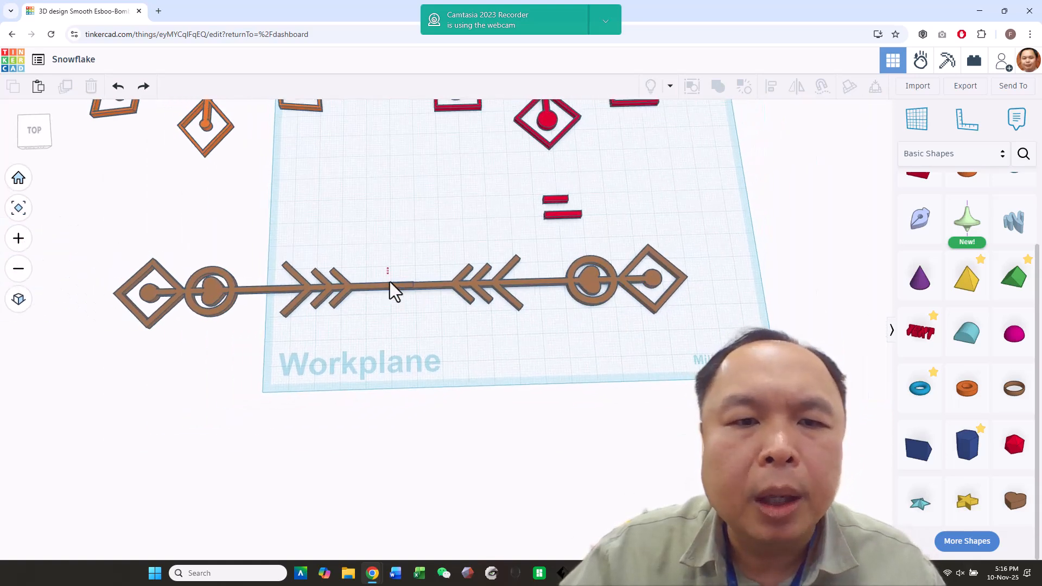
pyautogui.moveTo(386, 269); pyautogui.dragTo(525, 293)
pyautogui.click(716, 85)
# - Delete the two leftover red bars behind the double spoke
pyautogui.moveTo(521, 182); pyautogui.dragTo(702, 162)
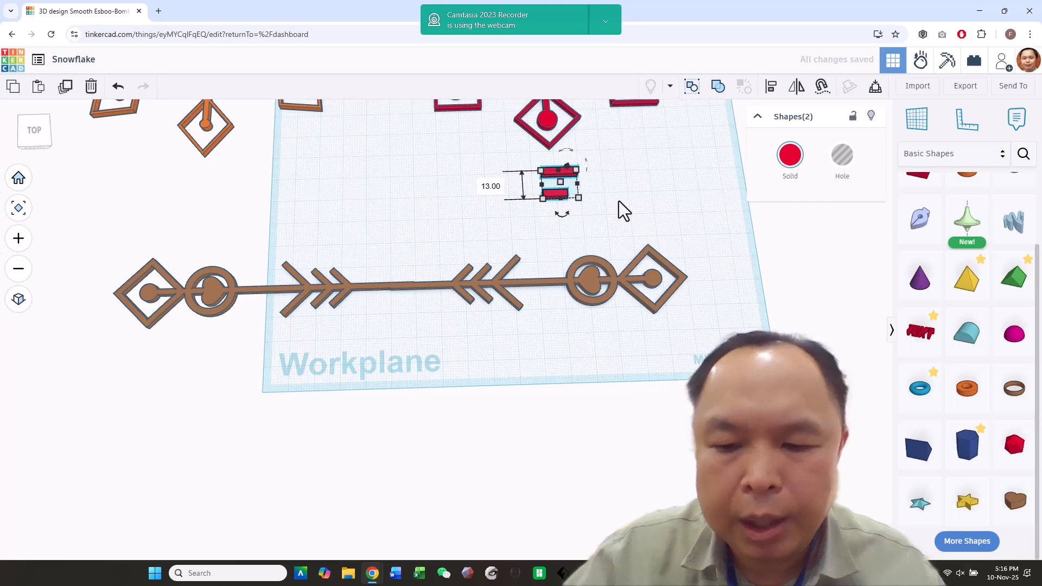
pyautogui.press('Delete')
pyautogui.scroll(-3, 591, 447)
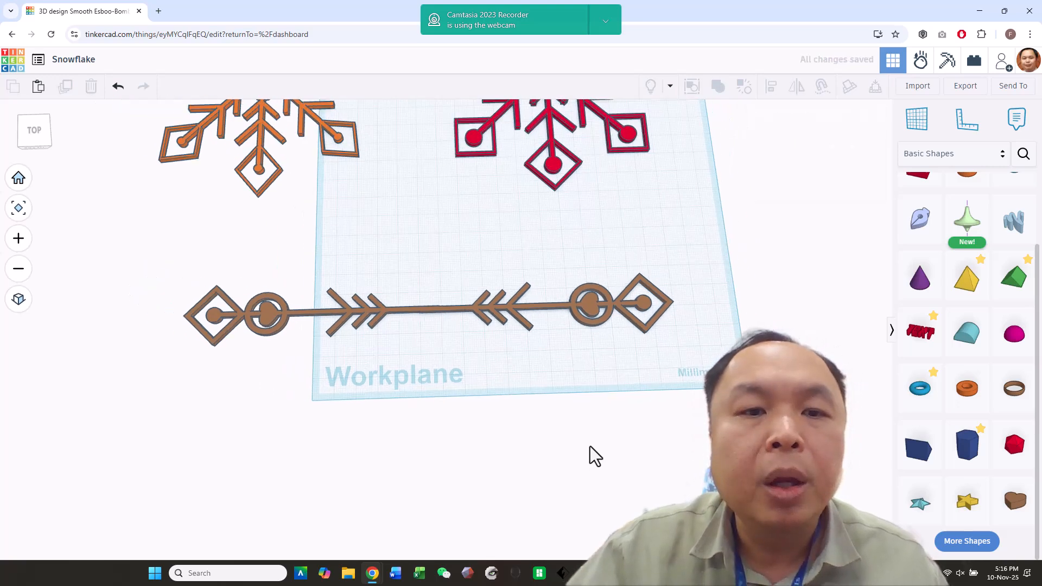
# - Rotate duplicates of the double spoke about its centre in 45° steps until eight evenly spaced arms are formed
pyautogui.moveTo(486, 324); pyautogui.dragTo(504, 378)
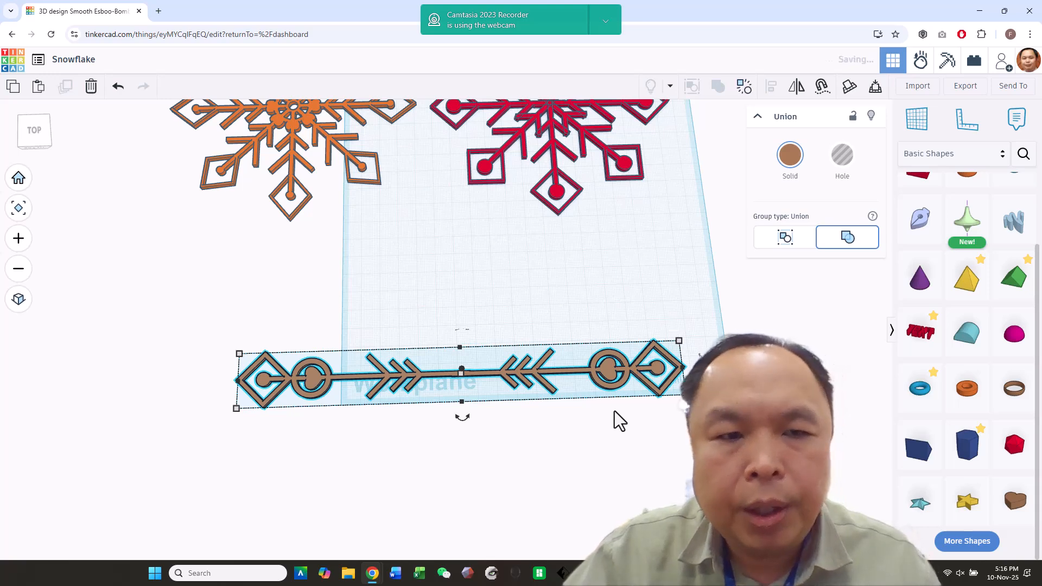
pyautogui.moveTo(462, 422)
pyautogui.moveTo(462, 422); pyautogui.dragTo(418, 409)
pyautogui.hotkey('ctrl', 'd')
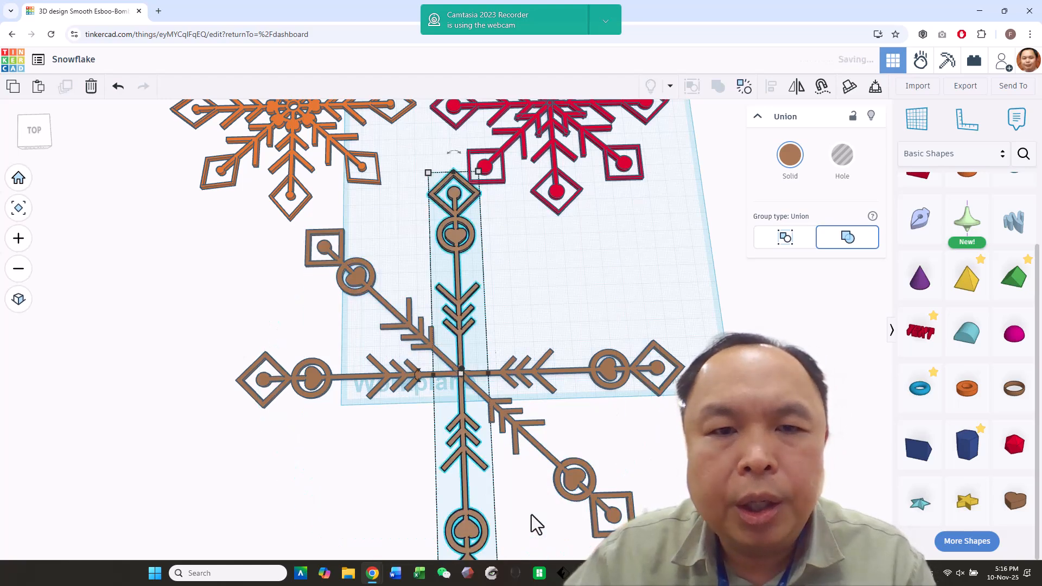
pyautogui.hotkey('ctrl', 'd')
pyautogui.scroll(-1, 764, 424)
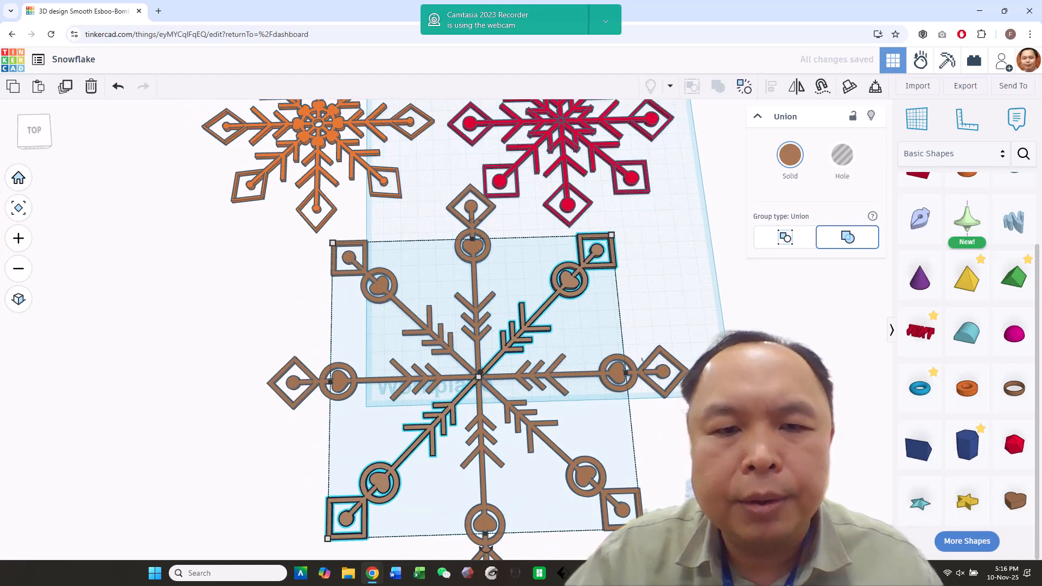
pyautogui.scroll(3, 749, 428)
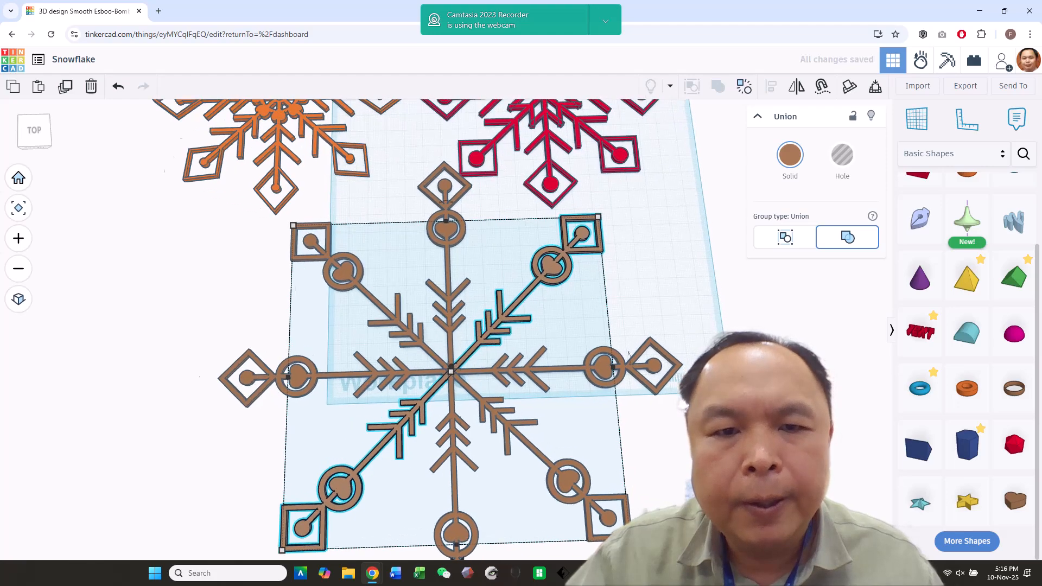
pyautogui.click(700, 429)
pyautogui.scroll(-3, 700, 429)
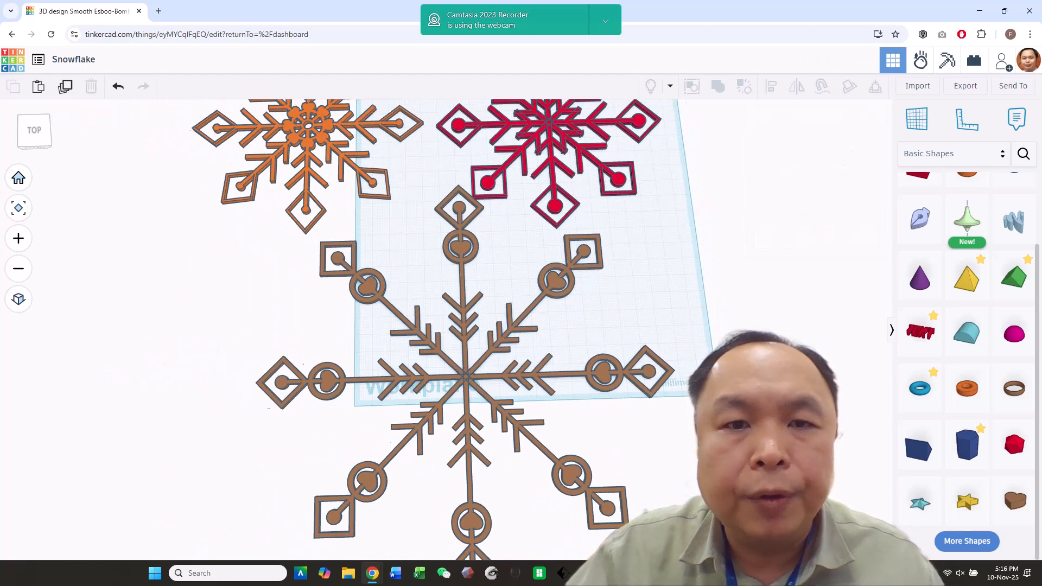
# - Move the older red and orange snowflakes off the workplane, beyond its back edge
pyautogui.click(542, 125)
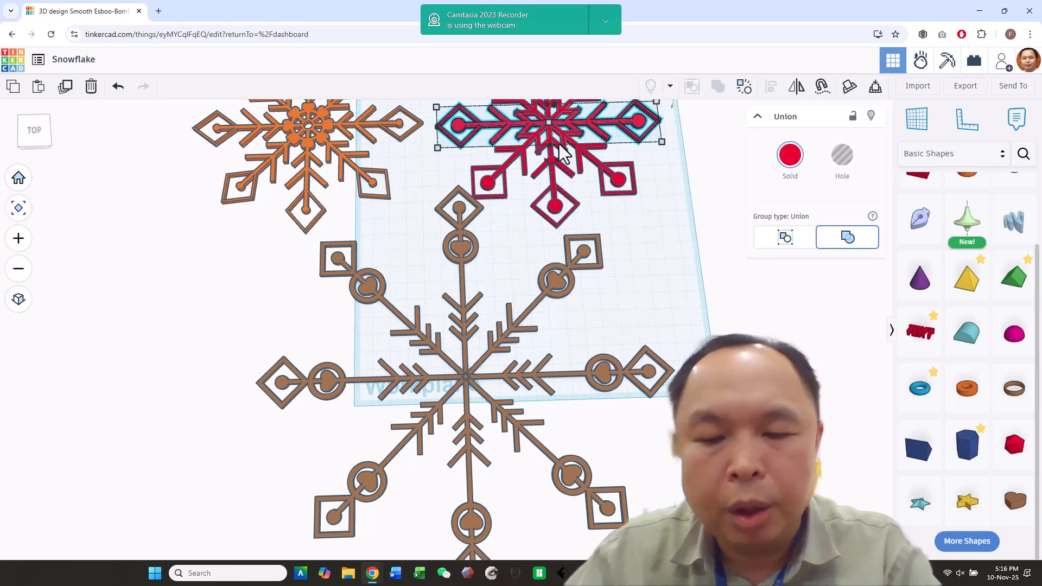
pyautogui.scroll(-4, 731, 213)
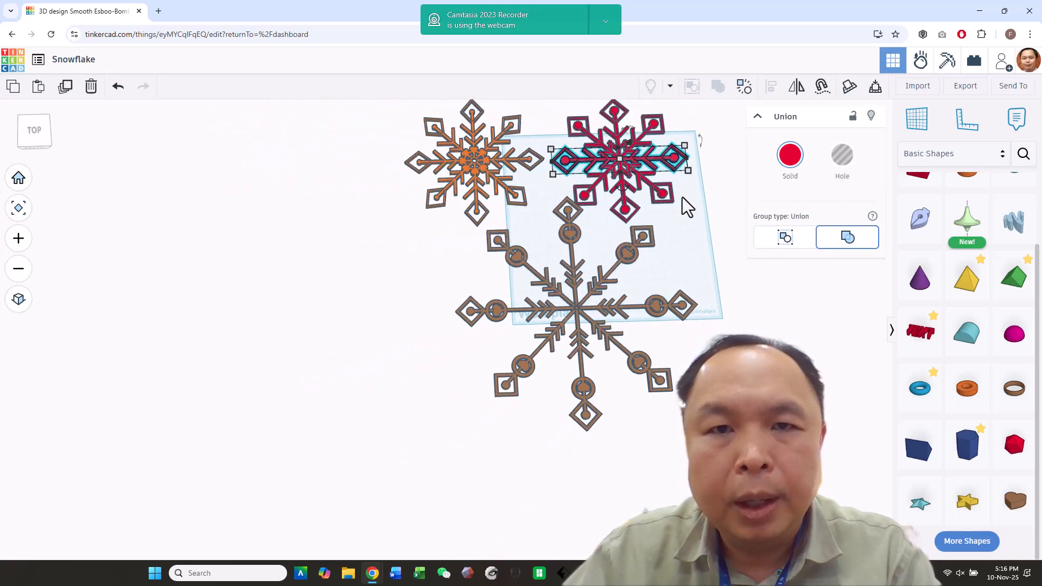
pyautogui.click(553, 108)
pyautogui.moveTo(553, 108); pyautogui.dragTo(690, 226)
pyautogui.moveTo(632, 156); pyautogui.dragTo(777, 61)
pyautogui.moveTo(390, 108); pyautogui.dragTo(372, 39)
pyautogui.scroll(2, 680, 434)
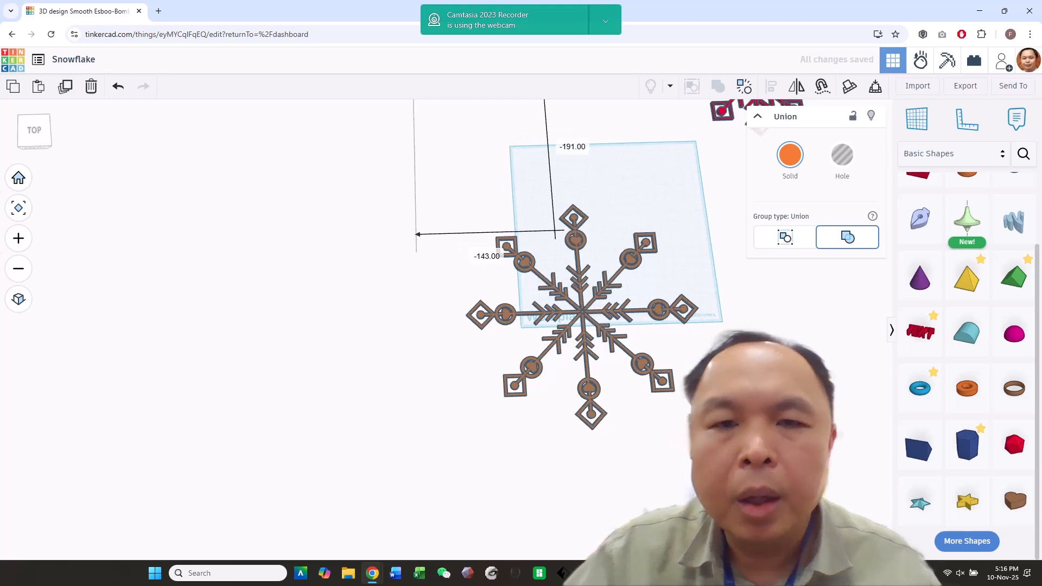
# - Move all four double spokes together onto the middle of the workplane
pyautogui.moveTo(395, 162); pyautogui.dragTo(744, 504)
pyautogui.moveTo(643, 365); pyautogui.dragTo(686, 284)
pyautogui.click(782, 338)
pyautogui.scroll(1, 784, 337)
pyautogui.scroll(-1, 763, 317)
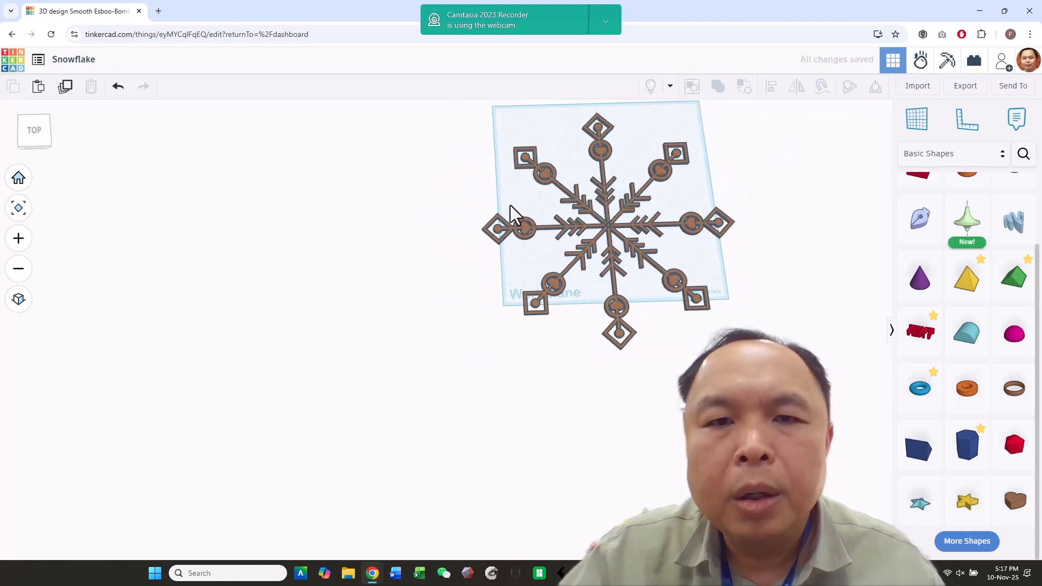
# - Add a tube shape and enlarge it into a ring around the snowflake's centre, just inside the heart rings
pyautogui.moveTo(473, 133); pyautogui.dragTo(736, 365)
pyautogui.scroll(2, 730, 356)
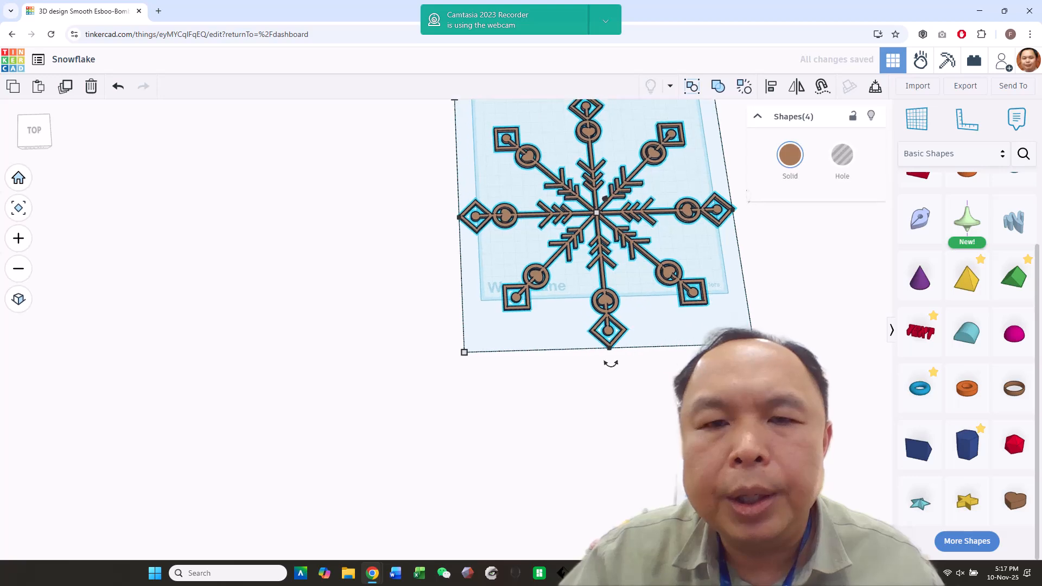
pyautogui.moveTo(729, 356)
pyautogui.mouseDown(button='right')
pyautogui.moveTo(705, 377)
pyautogui.moveTo(723, 369)
pyautogui.mouseUp(button='right')
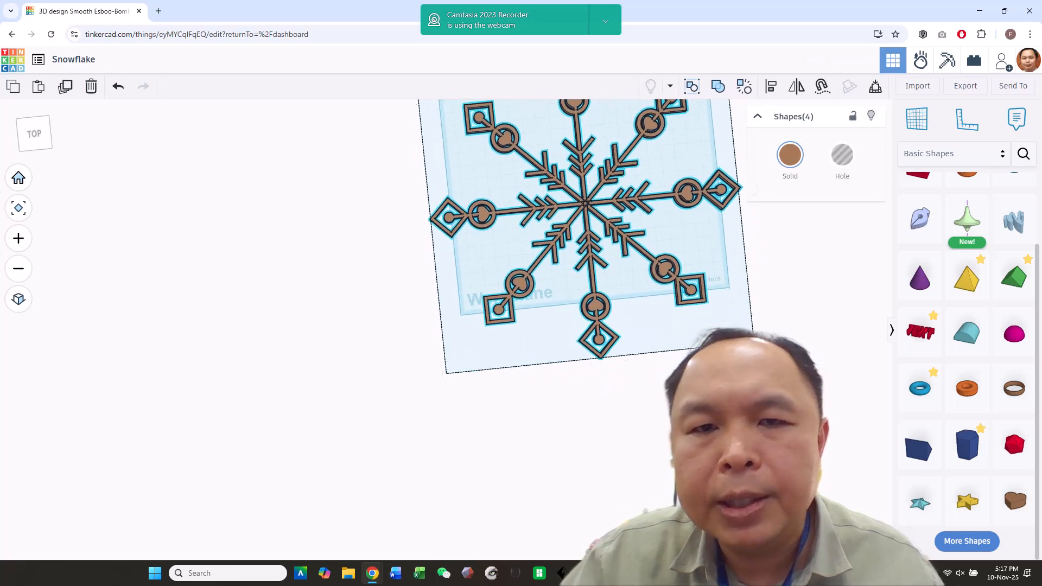
pyautogui.click(972, 394)
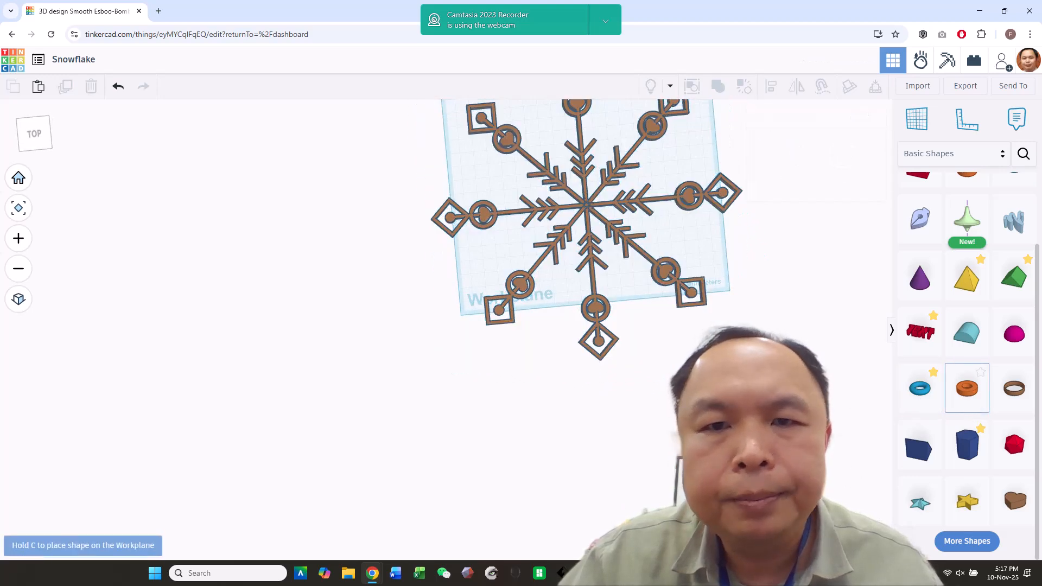
pyautogui.click(663, 389)
pyautogui.moveTo(678, 401); pyautogui.dragTo(640, 253)
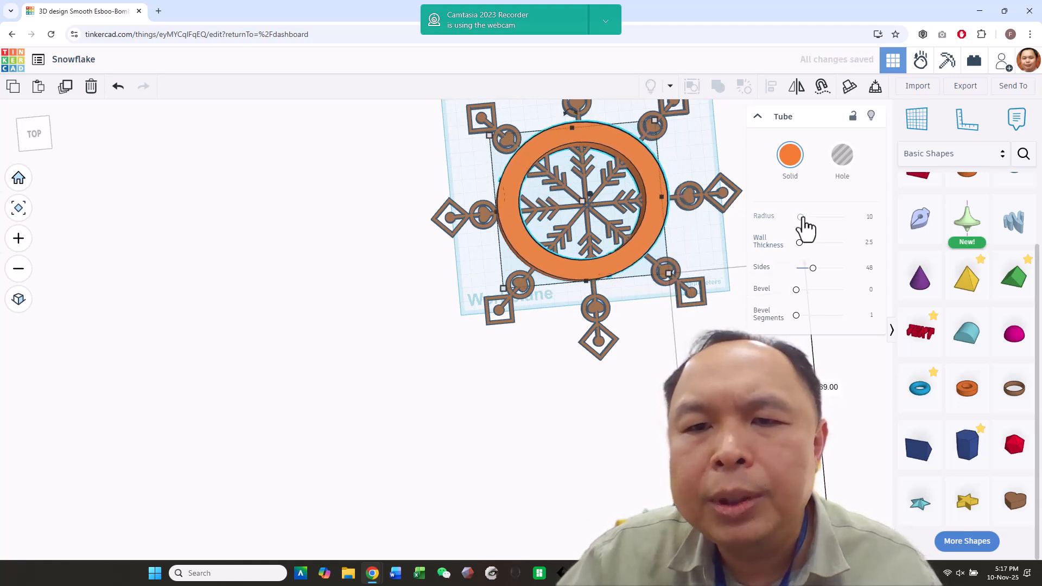
# - Try wall thicknesses of 2 and 1 for the tube
pyautogui.moveTo(799, 244); pyautogui.dragTo(797, 243)
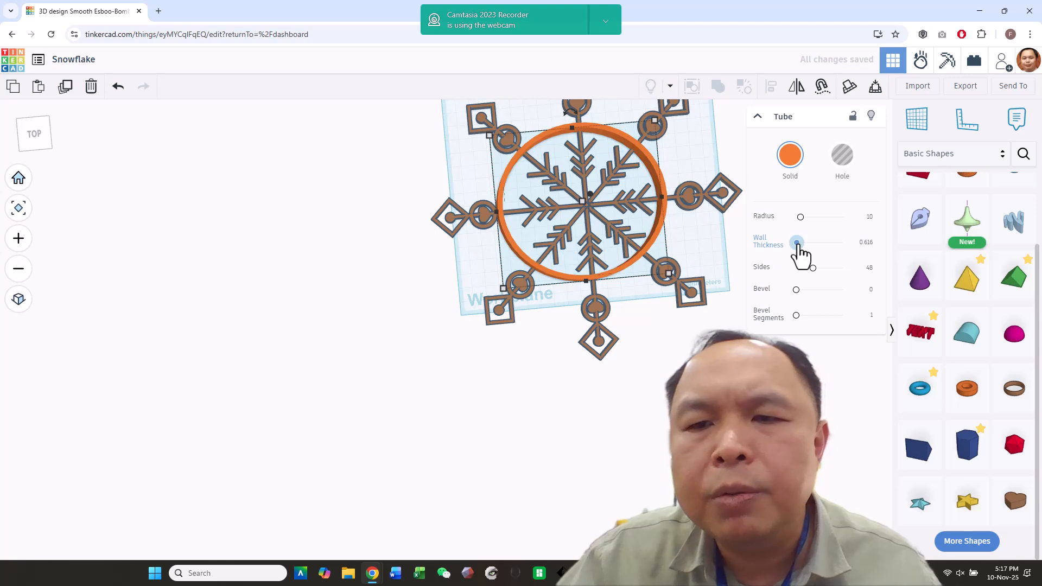
pyautogui.write('2')
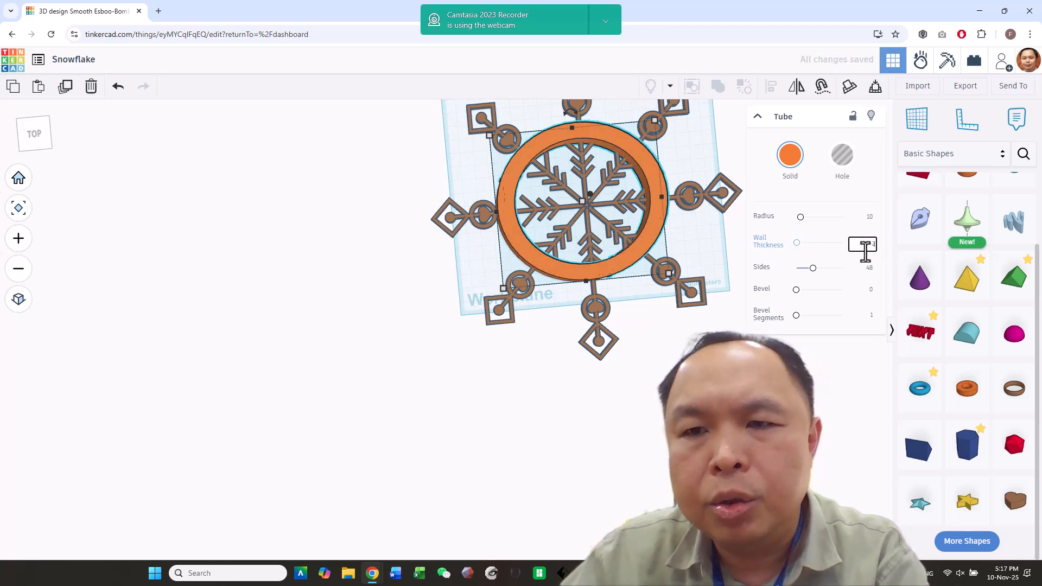
pyautogui.write('1')
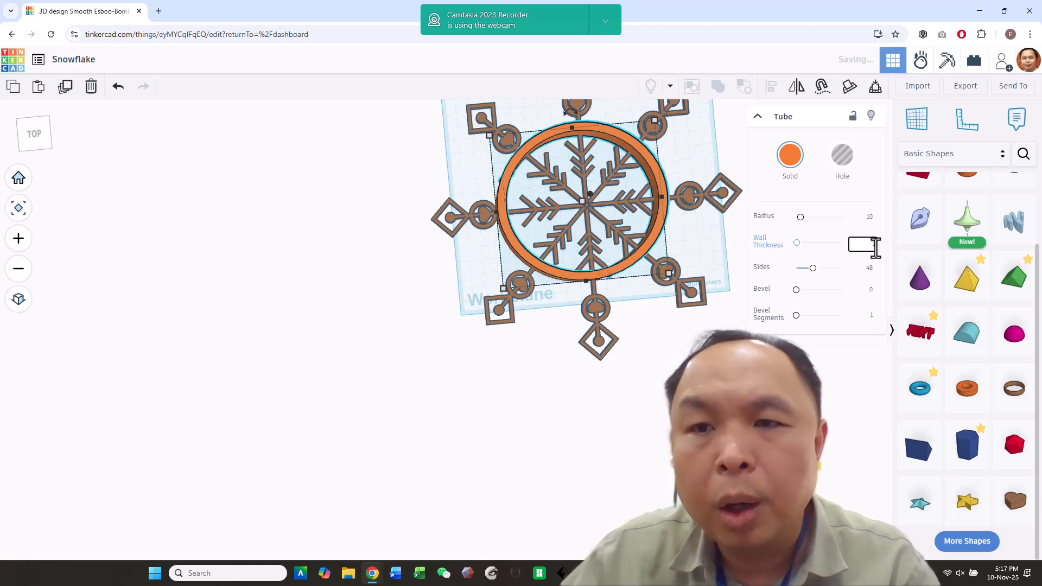
pyautogui.rightClick(771, 239)
pyautogui.click(728, 241)
pyautogui.click(659, 210)
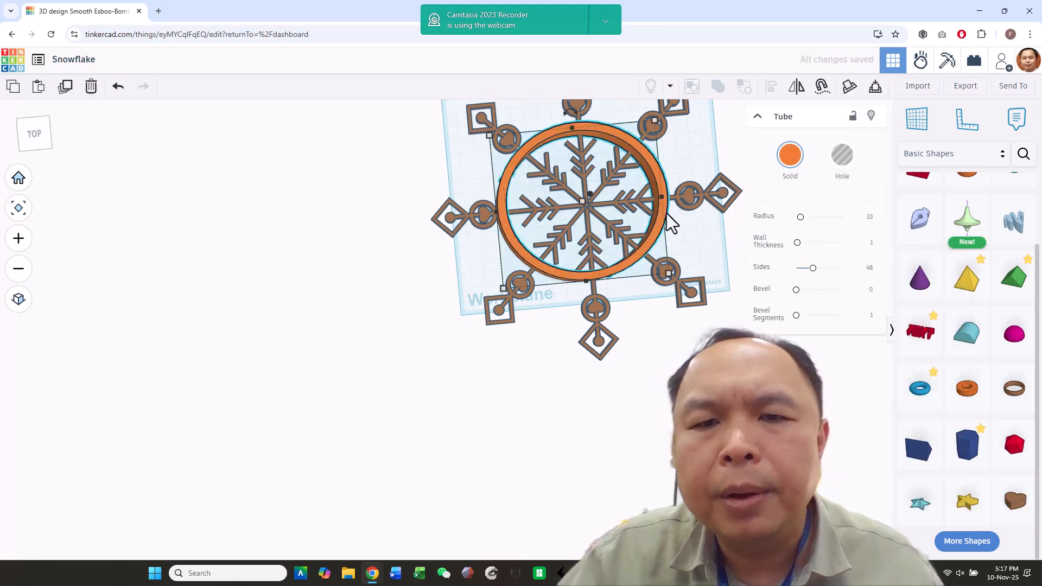
# - Set the tube's wall thickness to 0.5
pyautogui.click(871, 242)
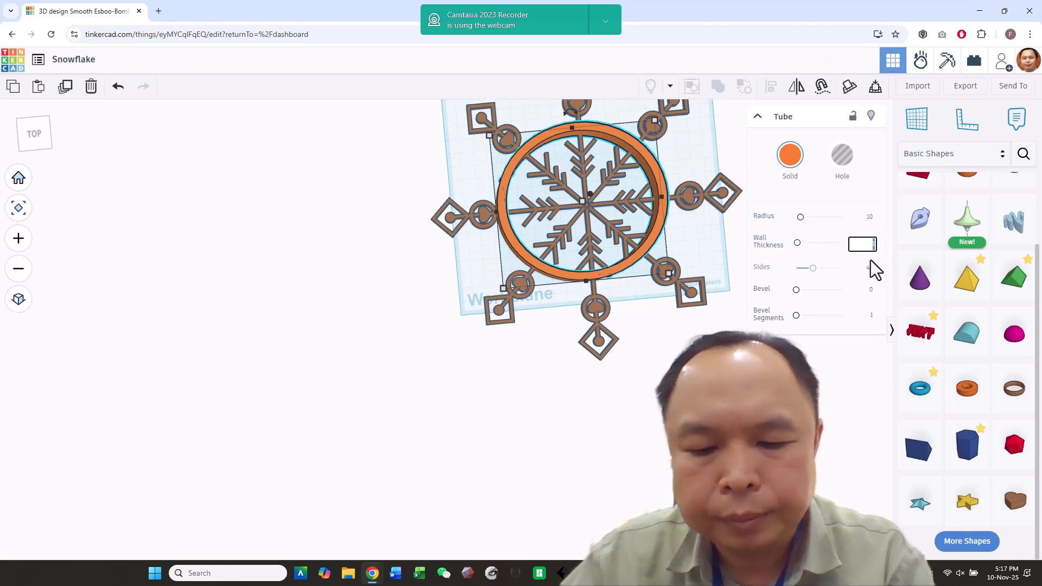
pyautogui.press('BackSpace')
pyautogui.write('0.5')
pyautogui.press('Return')
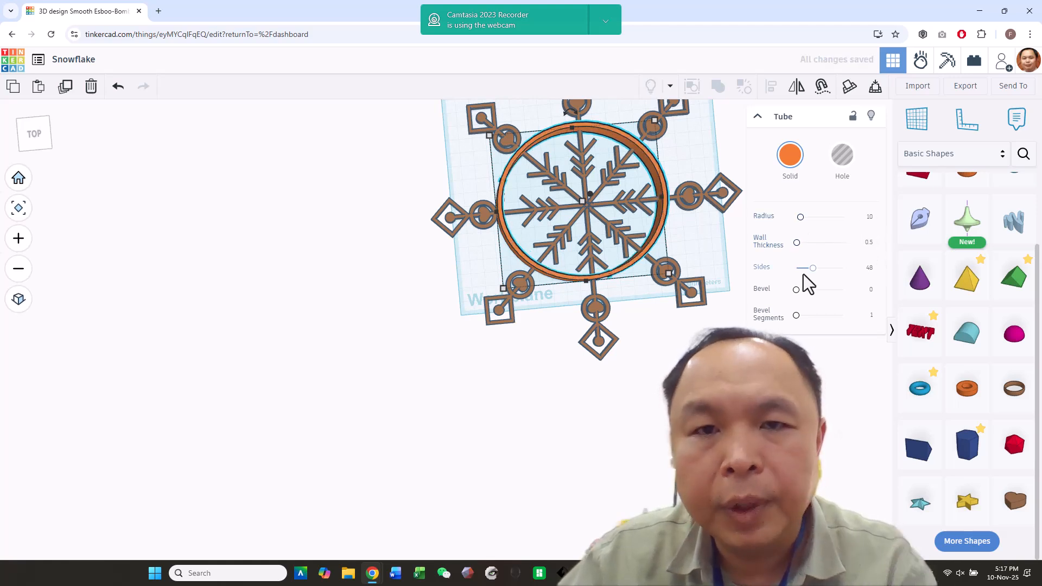
# - Set the tube's height to 2 mm and check how the ring crosses the snowflake's arms
pyautogui.scroll(1, 662, 297)
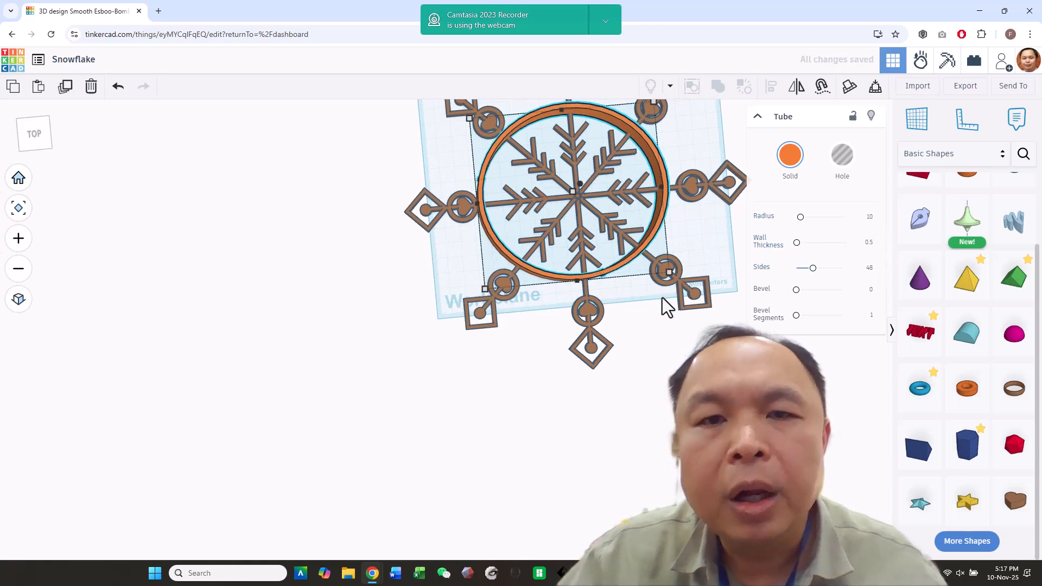
pyautogui.click(572, 193)
pyautogui.click(619, 189)
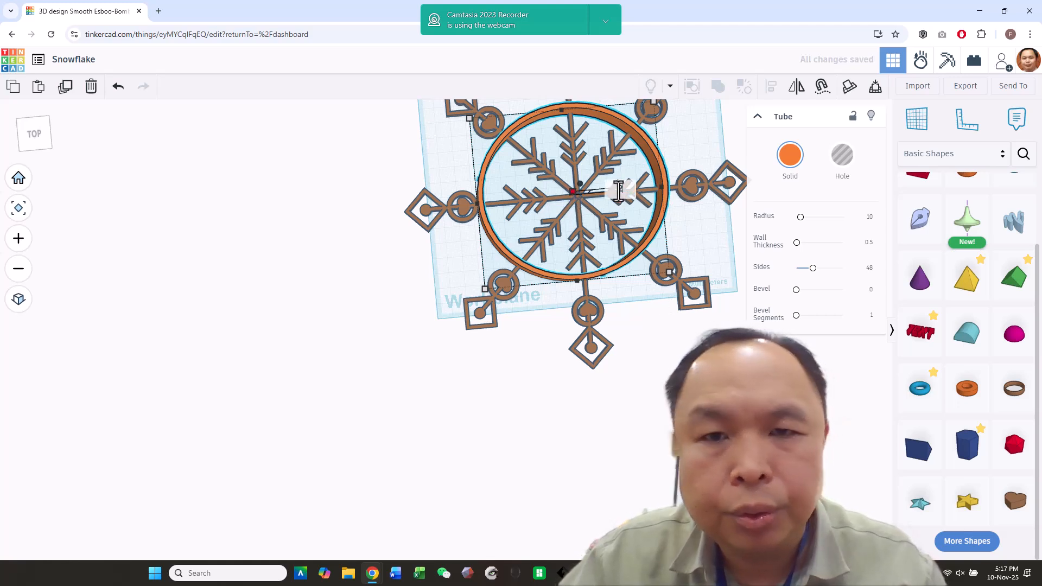
pyautogui.write('2')
pyautogui.press('Return')
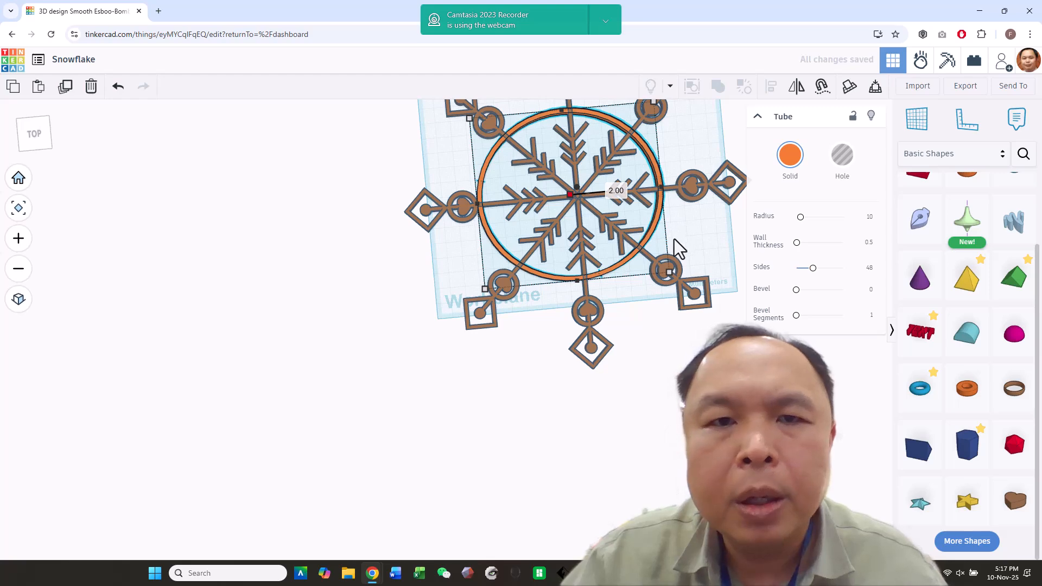
pyautogui.scroll(2, 673, 241)
pyautogui.scroll(1, 658, 246)
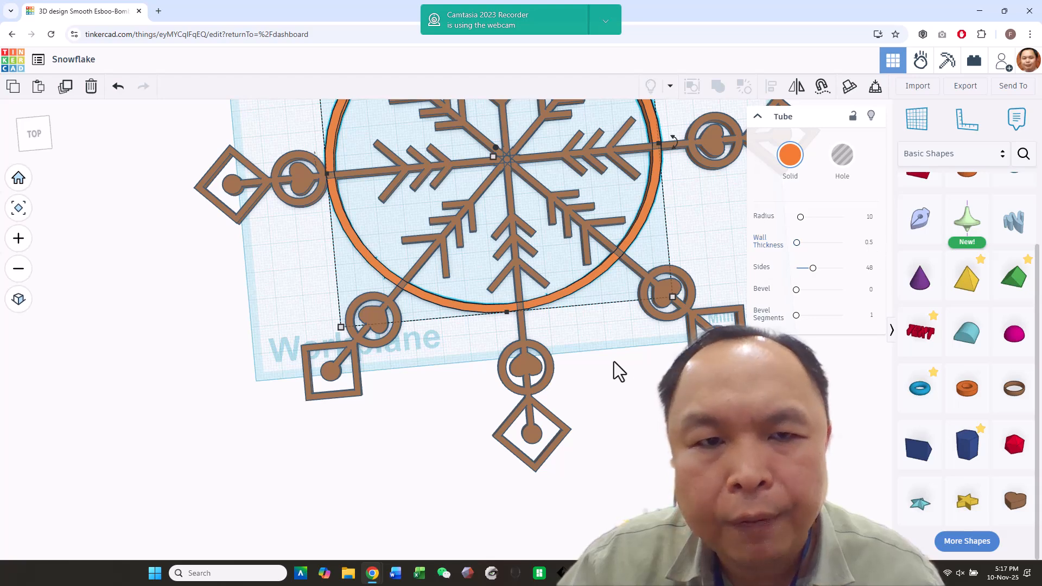
pyautogui.scroll(-2, 614, 361)
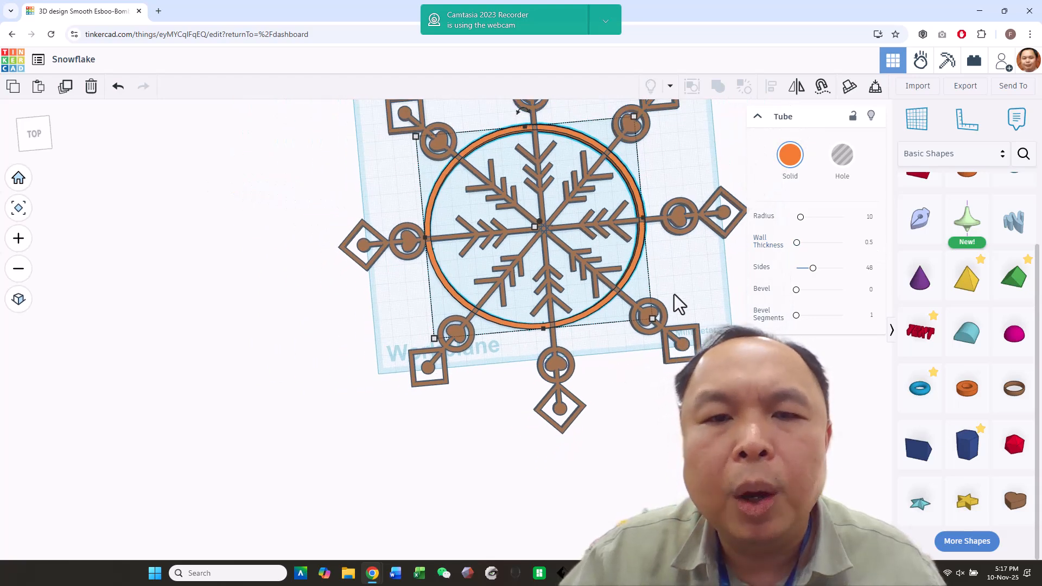
pyautogui.scroll(-1, 673, 302)
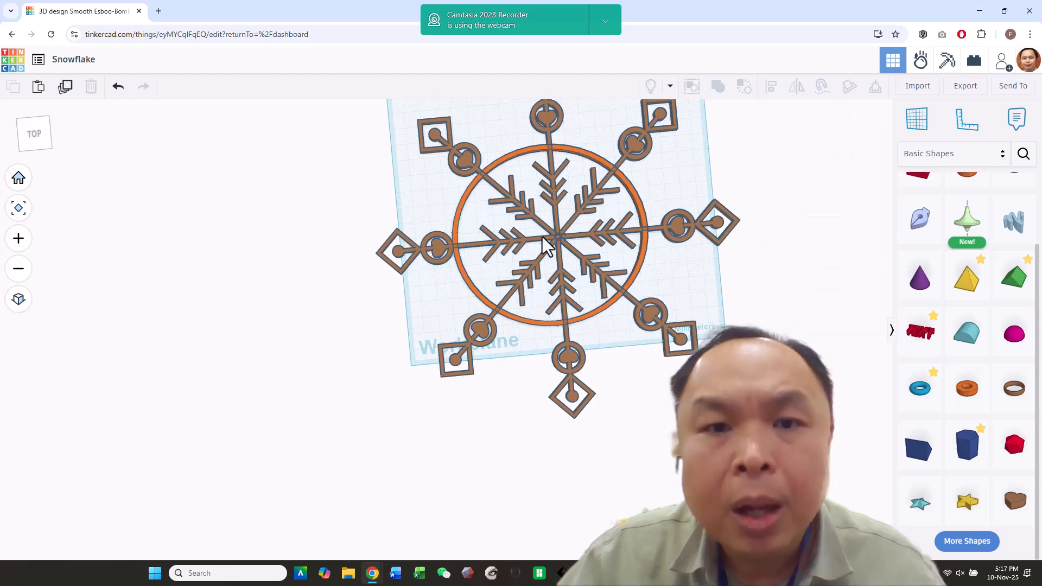
# - Combine the four brown double spokes into one shape with a union group, leaving out the orange ring
pyautogui.moveTo(599, 263); pyautogui.dragTo(600, 265)
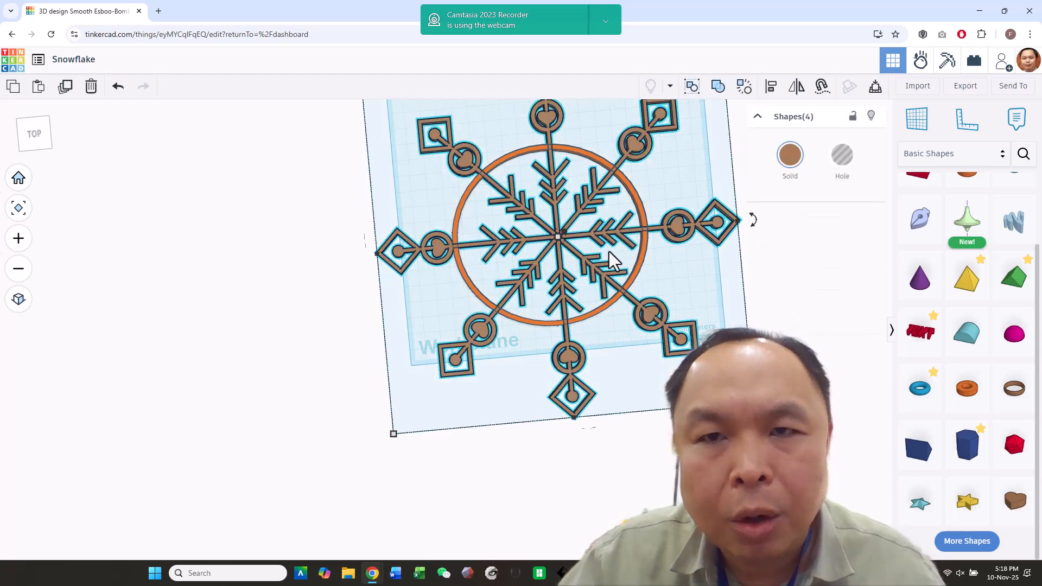
pyautogui.click(717, 87)
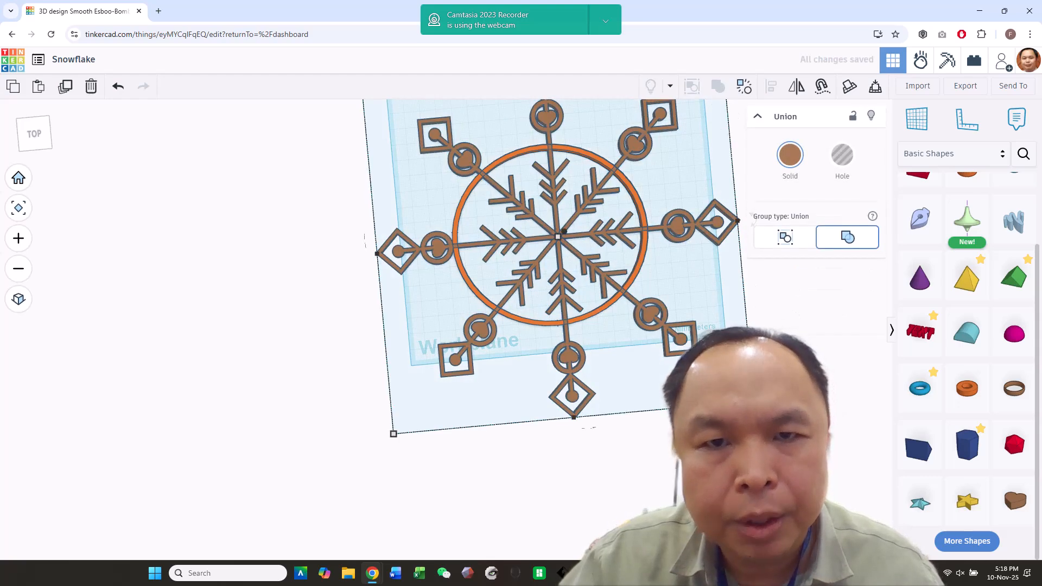
pyautogui.click(643, 248)
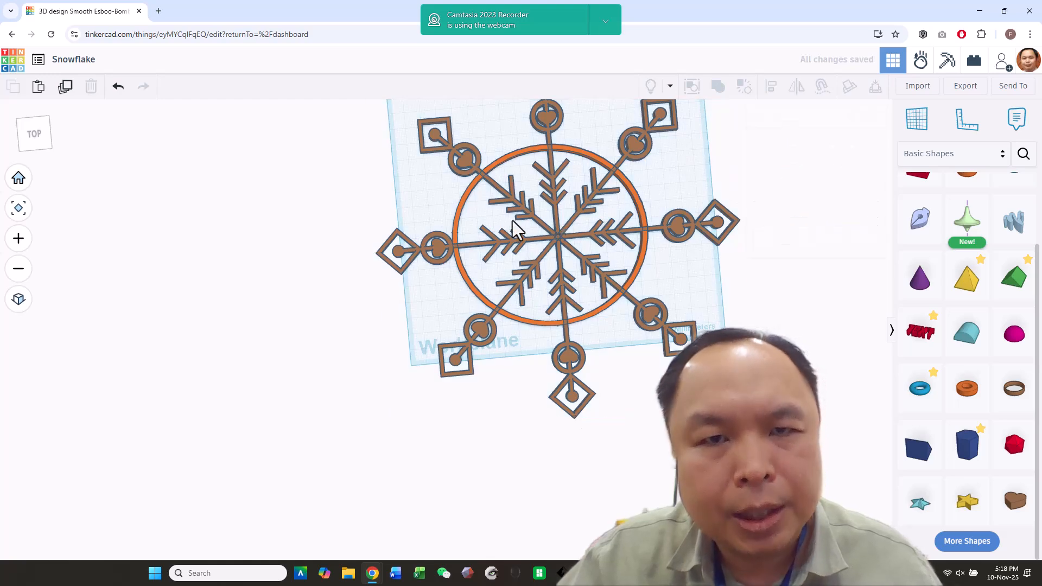
# - Align the orange ring with the snowflake so that they share the same centre in both horizontal directions
pyautogui.hotkey('ctrl', 'a')
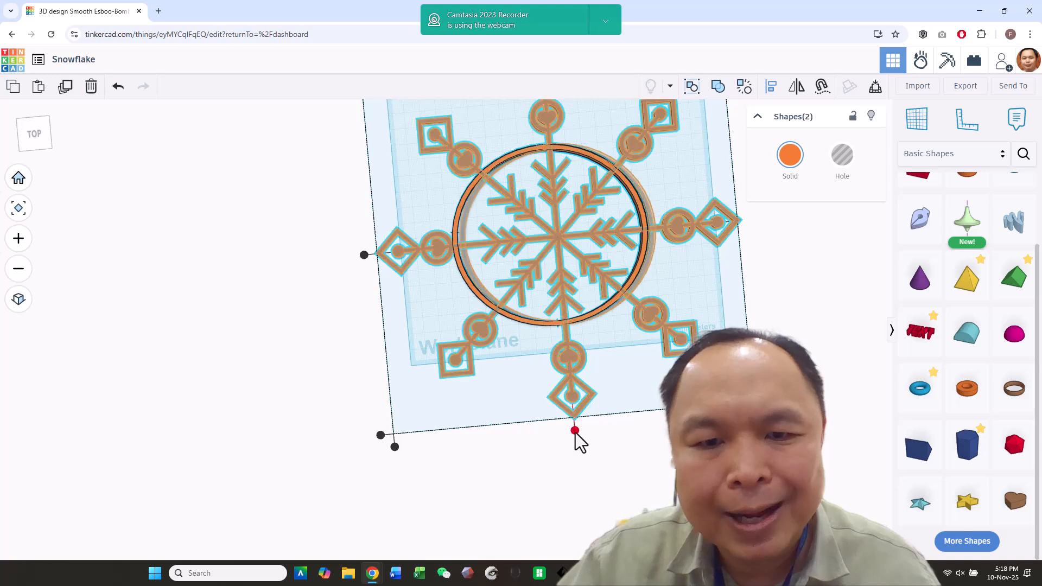
pyautogui.click(782, 340)
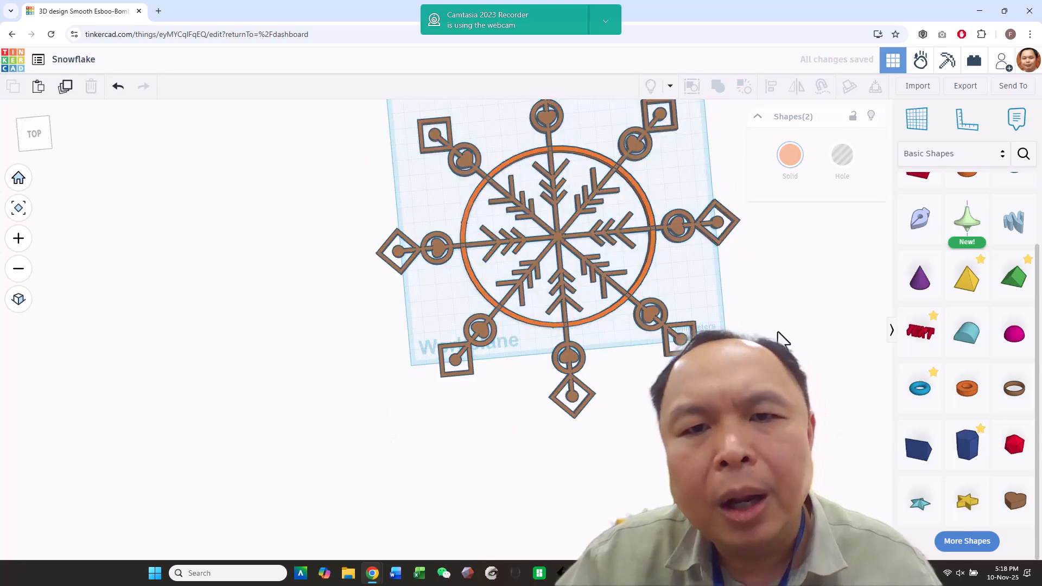
pyautogui.scroll(3, 783, 339)
pyautogui.moveTo(782, 339); pyautogui.dragTo(457, 178, button='right')
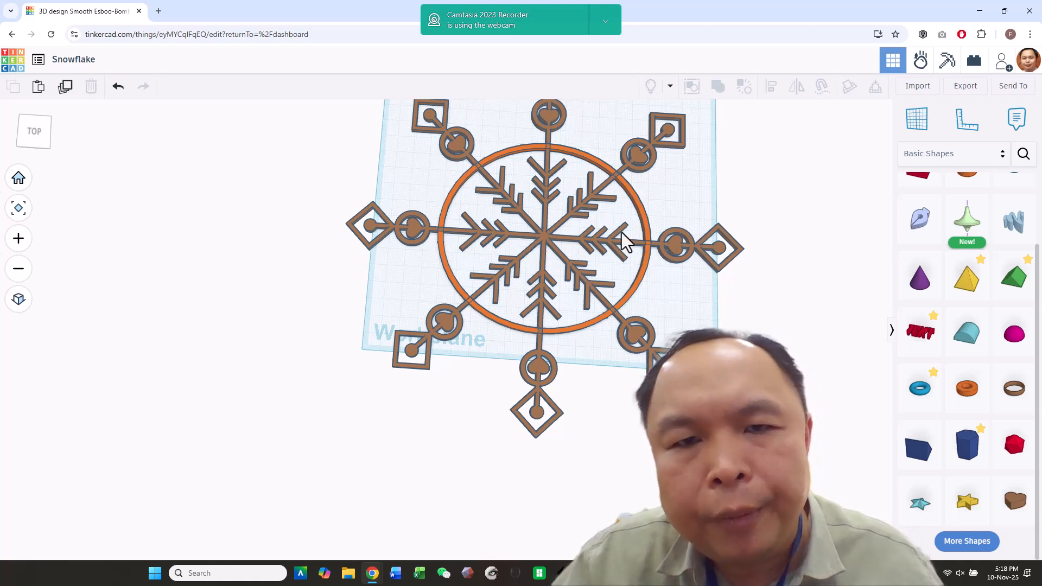
# - Check the alignment of the ring and the snowflake and combine both into one shape with a union group
pyautogui.scroll(-2, 605, 247)
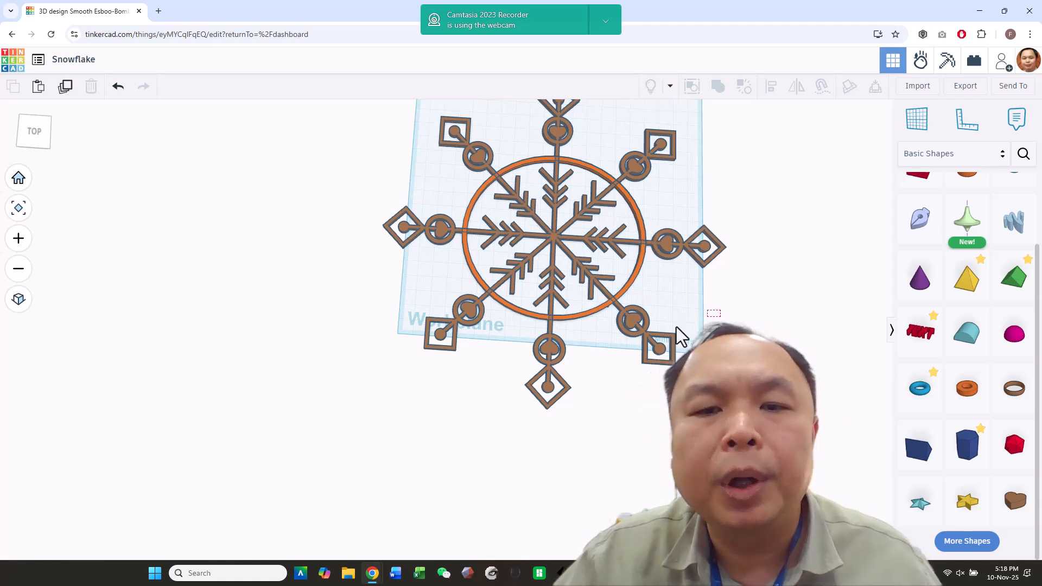
pyautogui.moveTo(536, 253); pyautogui.dragTo(537, 254)
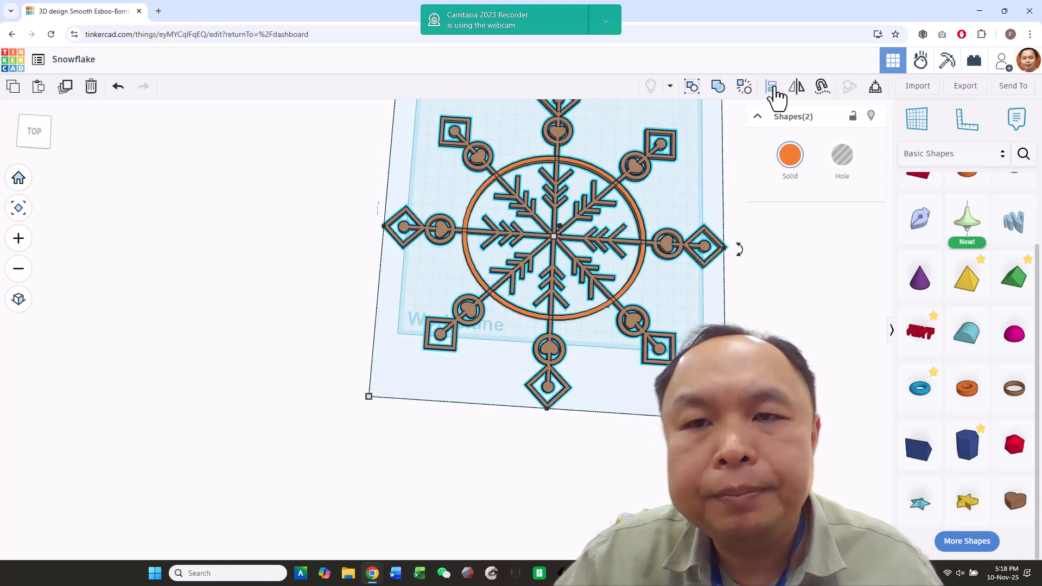
pyautogui.click(773, 89)
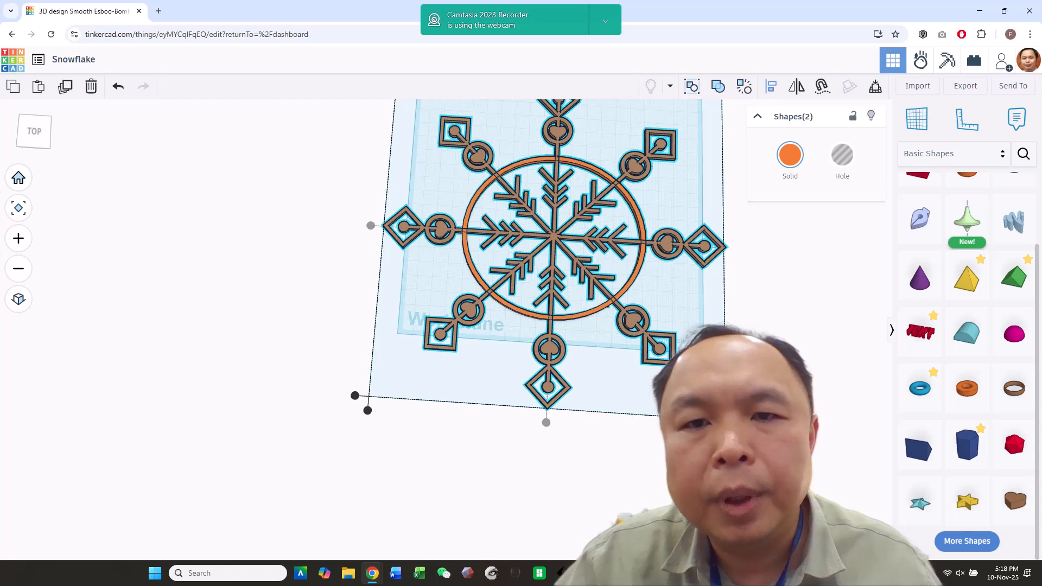
pyautogui.click(719, 91)
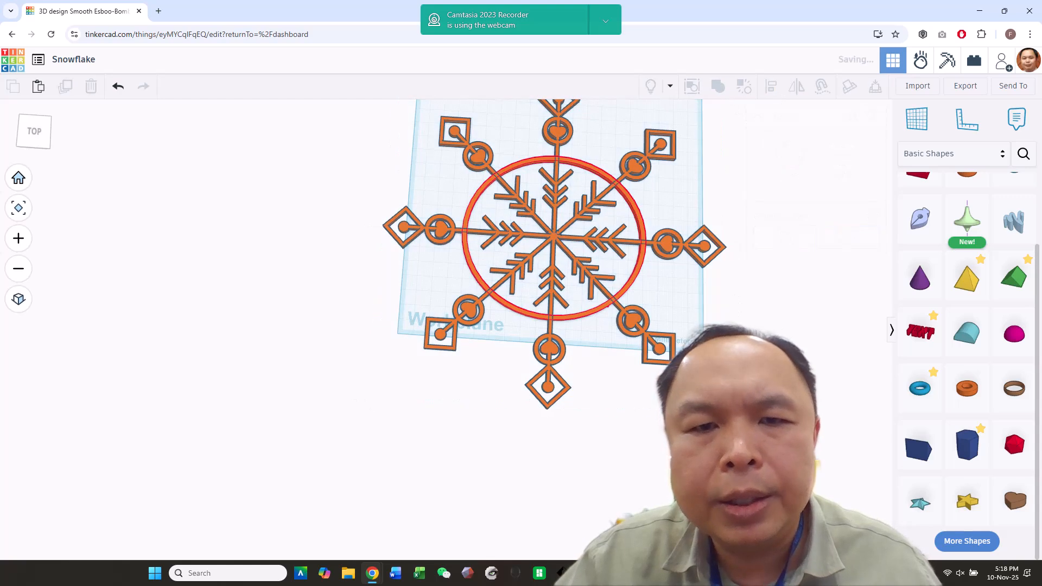
# - Move the grouped snowflake onto the workplane and scale it down evenly to about 123 mm in width and depth
pyautogui.scroll(-1, 708, 382)
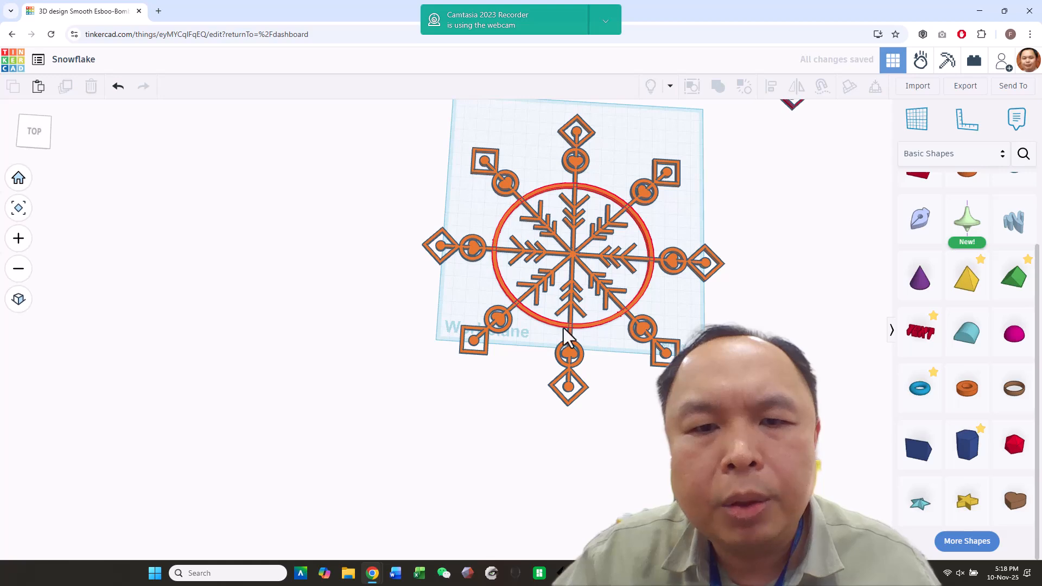
pyautogui.moveTo(564, 337); pyautogui.dragTo(494, 374)
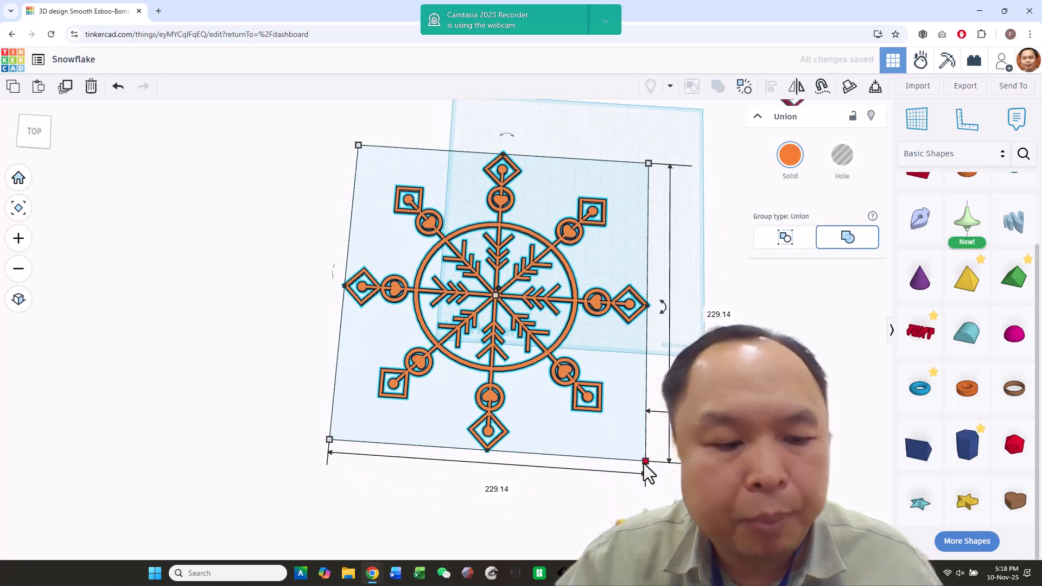
pyautogui.moveTo(643, 466); pyautogui.dragTo(529, 340)
pyautogui.moveTo(443, 240); pyautogui.dragTo(567, 274)
pyautogui.hotkey('ctrl', 'z')
pyautogui.scroll(2, 640, 369)
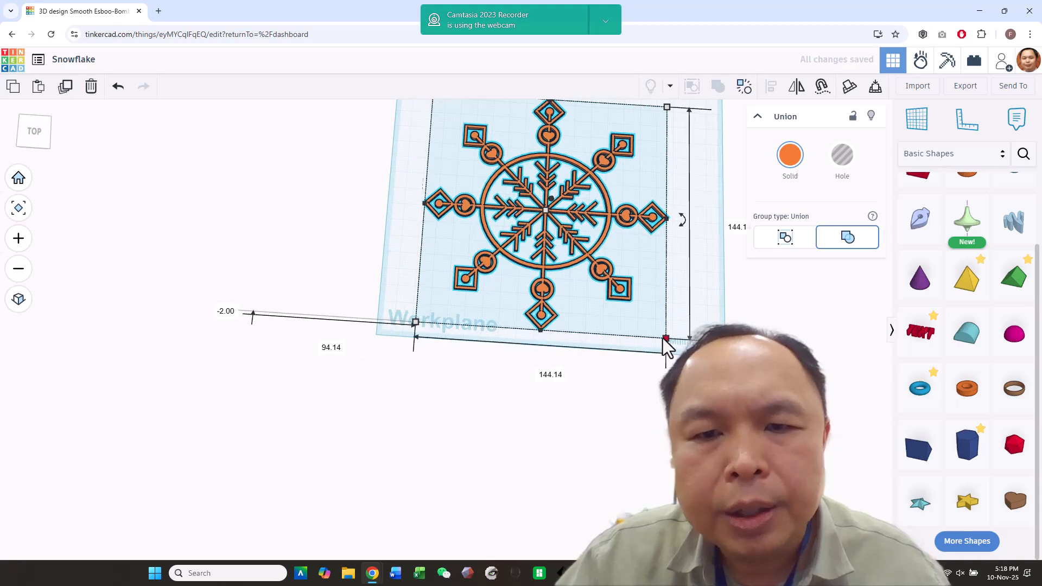
pyautogui.moveTo(665, 339); pyautogui.dragTo(619, 302)
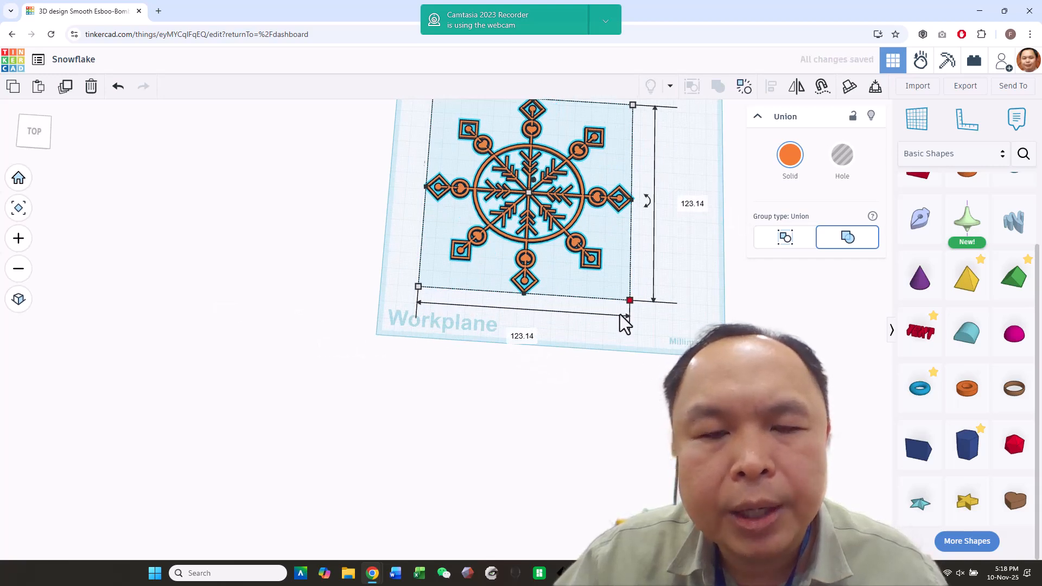
pyautogui.scroll(-1, 623, 326)
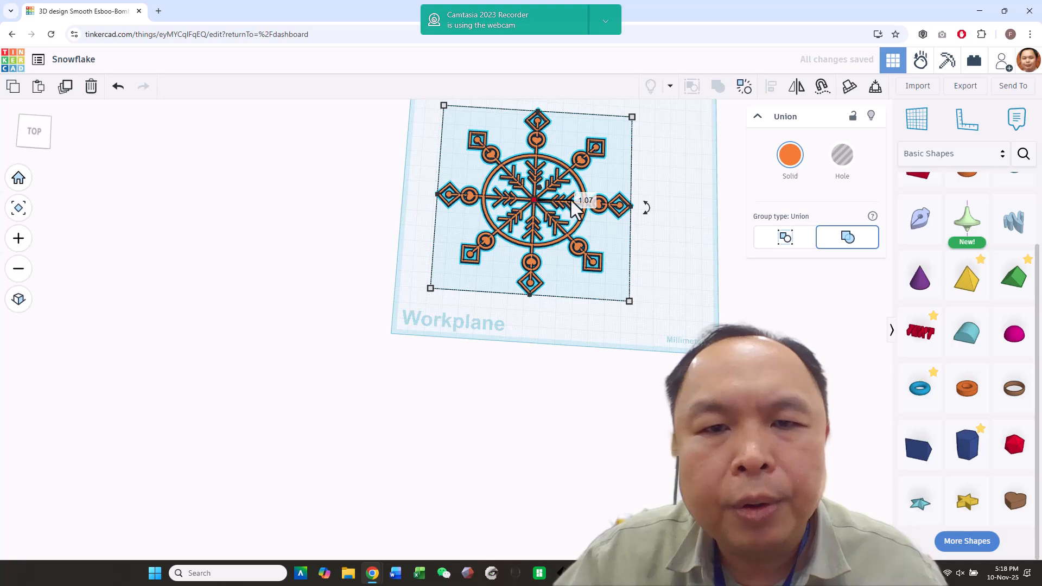
# - Set the snowflake's height to 2 mm and move it towards the front edge of the workplane
pyautogui.click(585, 200)
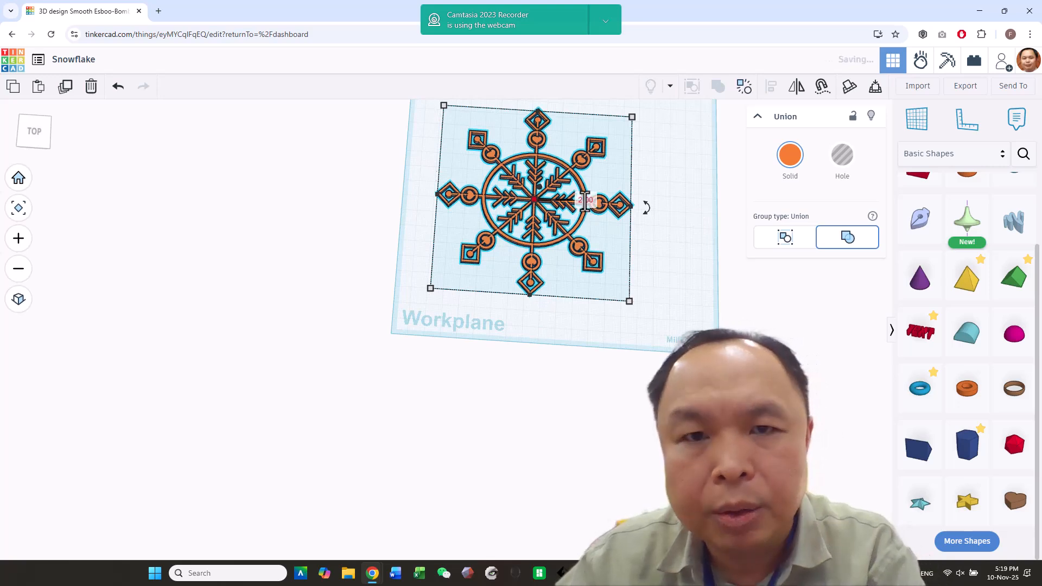
pyautogui.click(658, 317)
pyautogui.moveTo(658, 317); pyautogui.dragTo(574, 259, button='right')
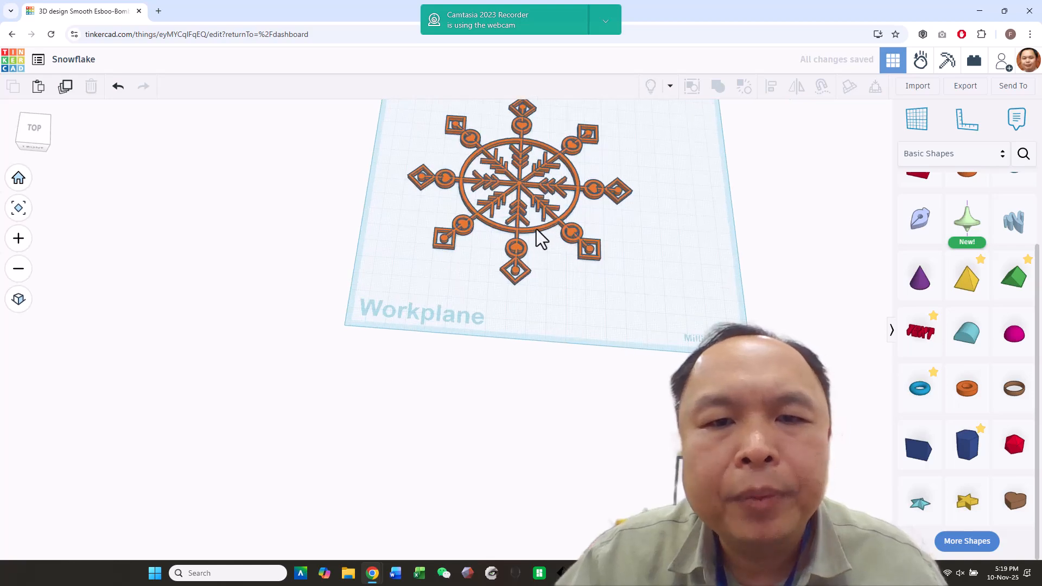
pyautogui.moveTo(518, 239); pyautogui.dragTo(530, 282)
pyautogui.moveTo(670, 428); pyautogui.dragTo(674, 477, button='right')
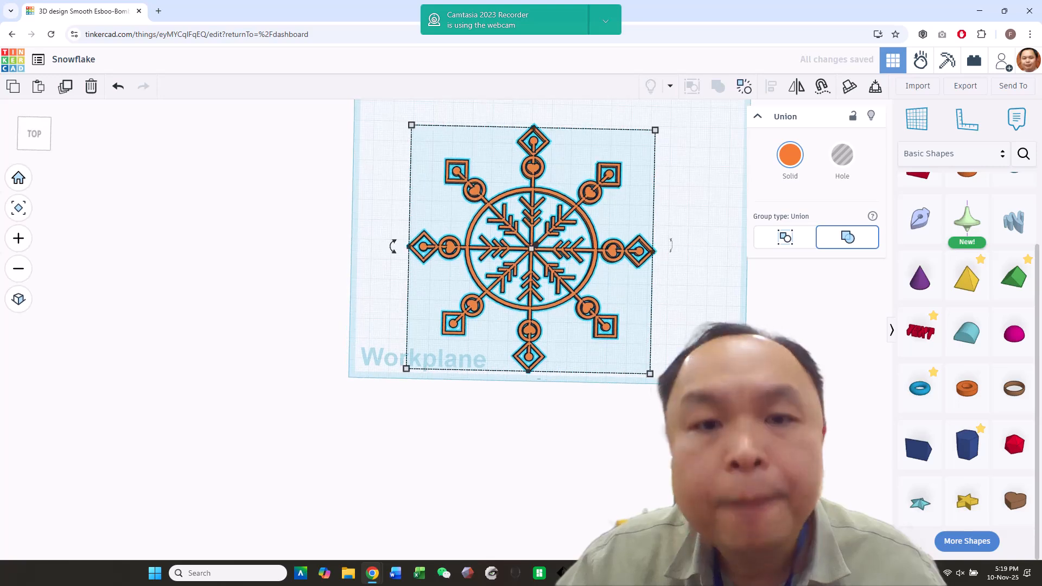
pyautogui.scroll(1, 675, 477)
pyautogui.scroll(-2, 684, 476)
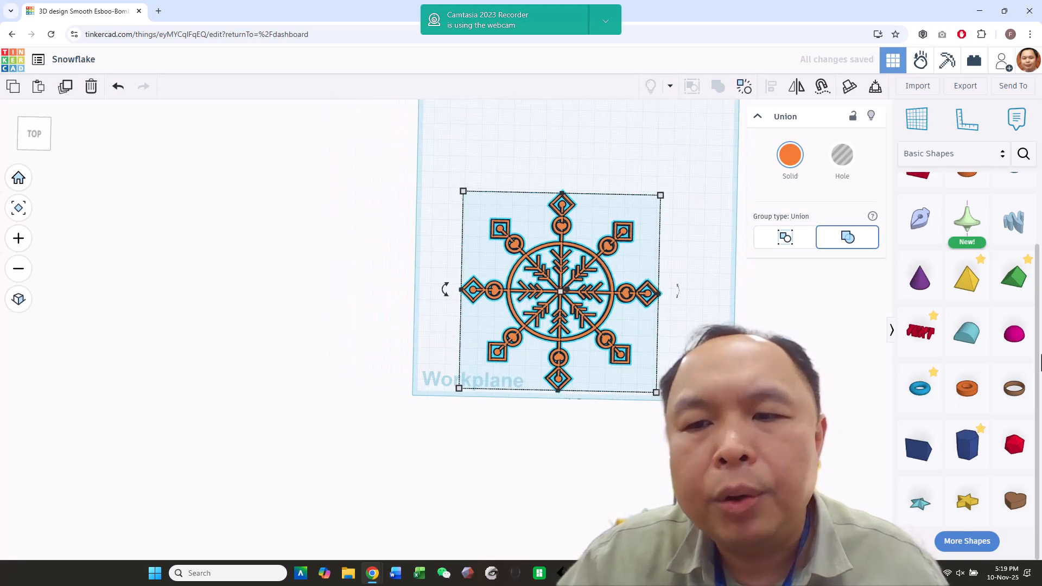
# - Add a tube with a height of 2 mm and place it against the tip of the snowflake's rear arm as a hanging ring
pyautogui.moveTo(972, 399); pyautogui.dragTo(559, 174)
pyautogui.moveTo(633, 174); pyautogui.dragTo(593, 170, button='right')
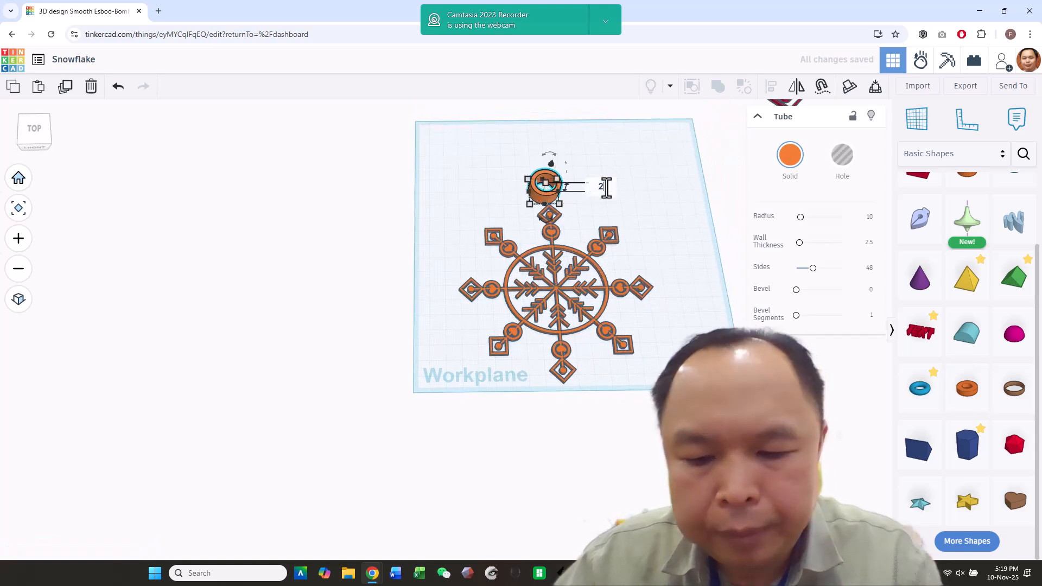
pyautogui.press('Return')
pyautogui.moveTo(553, 202); pyautogui.dragTo(557, 208)
pyautogui.click(602, 206)
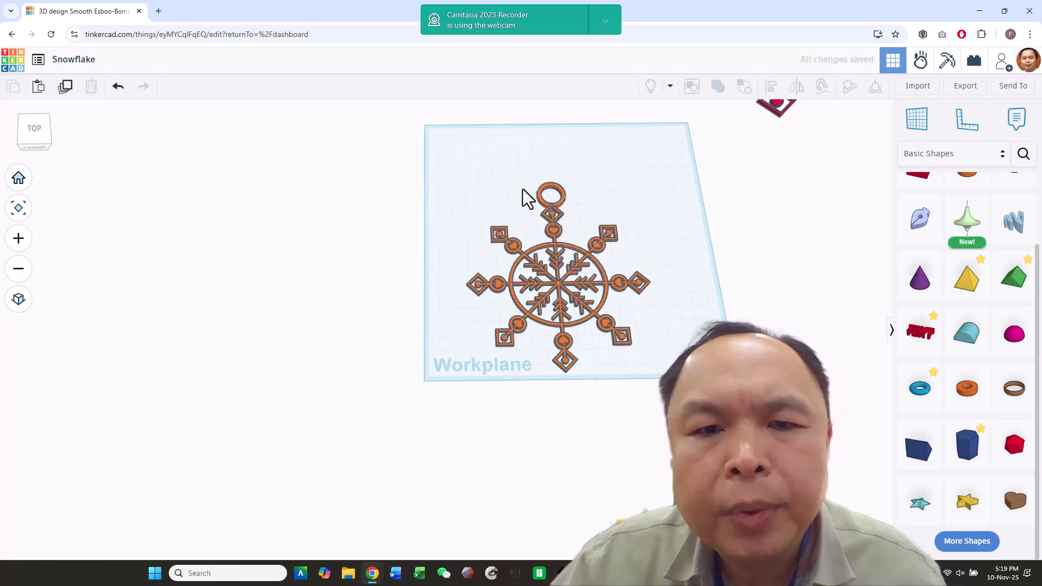
# - Centre the hanging ring and the snowflake on each other across the width and combine them with a union group
pyautogui.hotkey('ctrl', 'a')
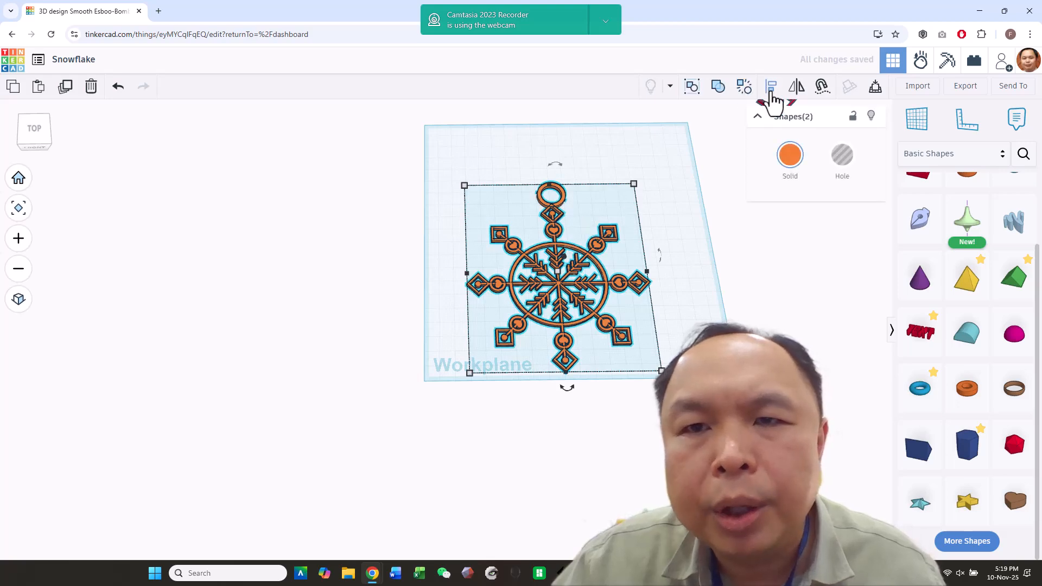
pyautogui.click(769, 91)
pyautogui.click(565, 388)
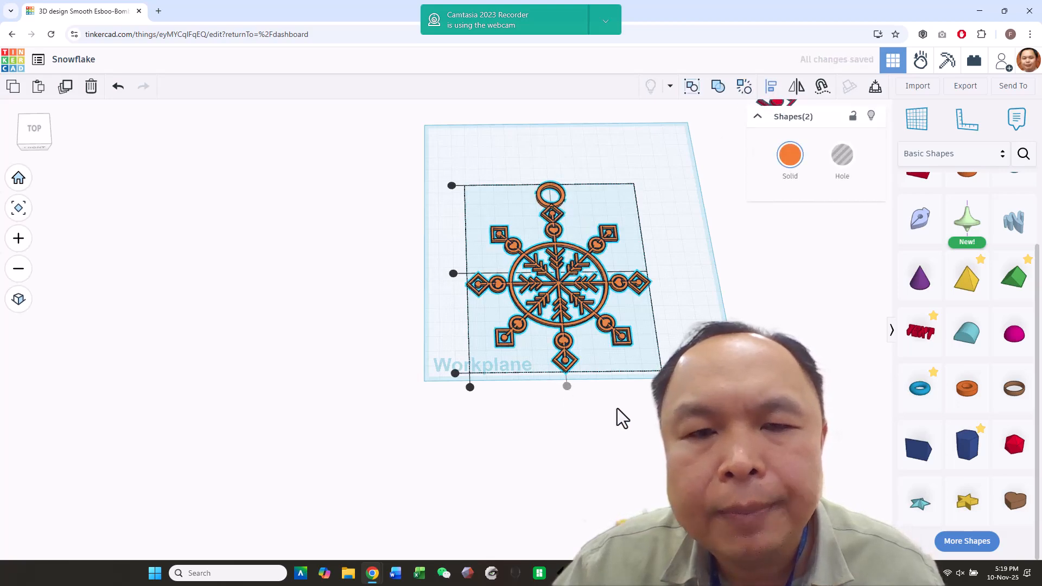
pyautogui.click(617, 408)
pyautogui.moveTo(621, 189); pyautogui.dragTo(591, 194, button='right')
pyautogui.scroll(3, 667, 186)
pyautogui.click(543, 240)
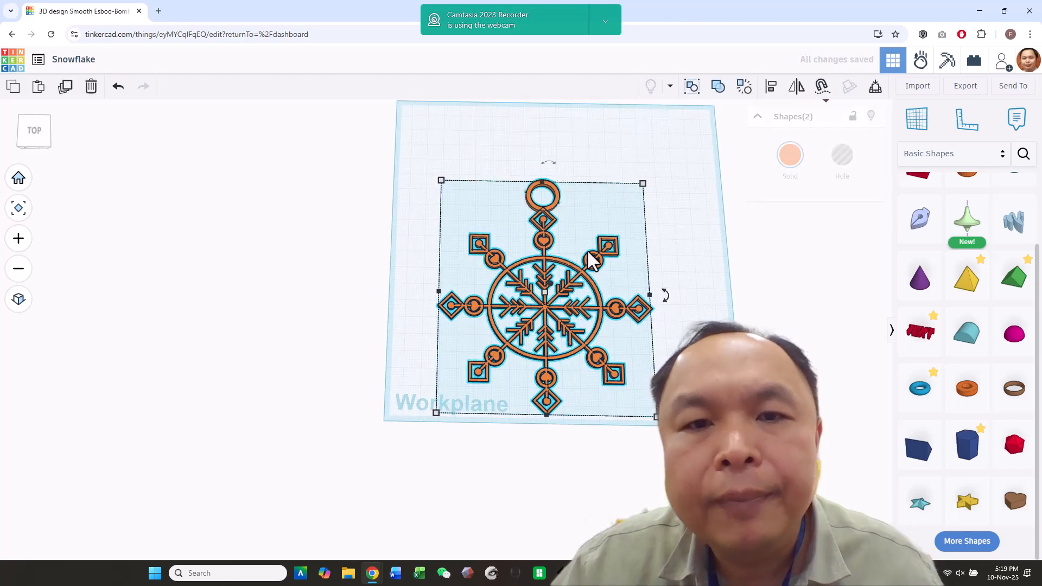
pyautogui.click(705, 296)
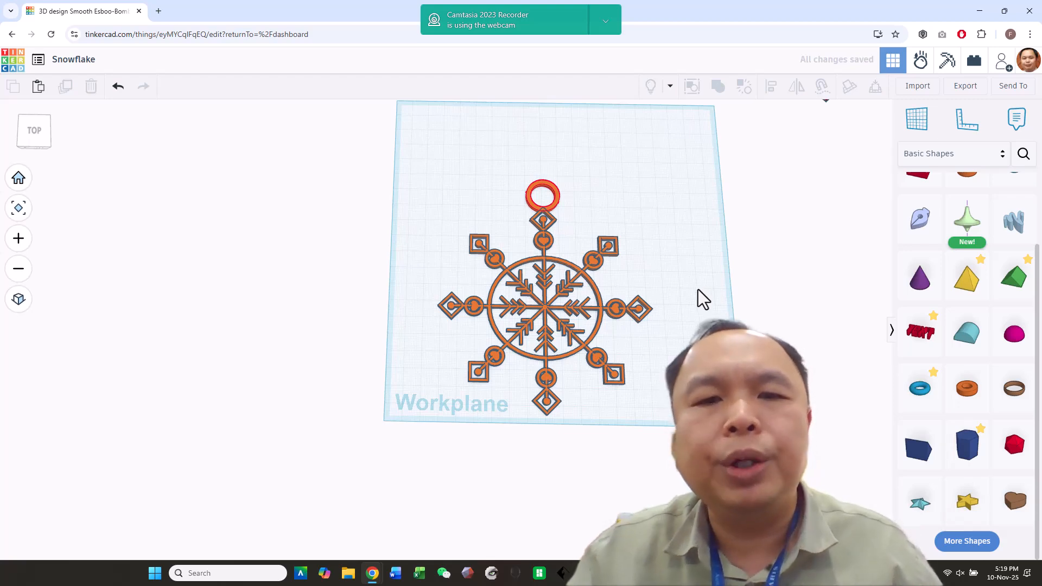
pyautogui.scroll(4, 704, 299)
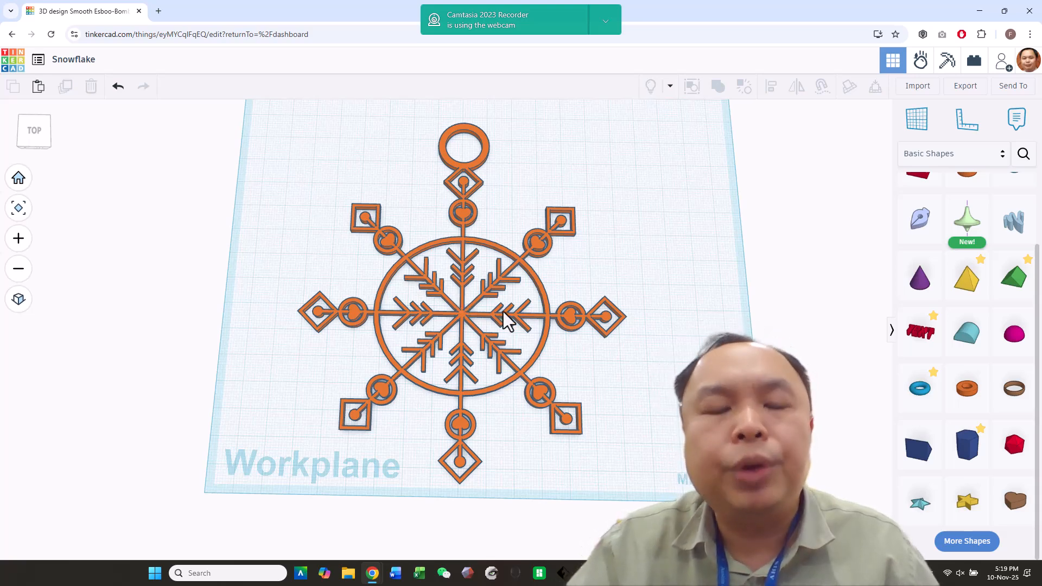
pyautogui.scroll(3, 515, 277)
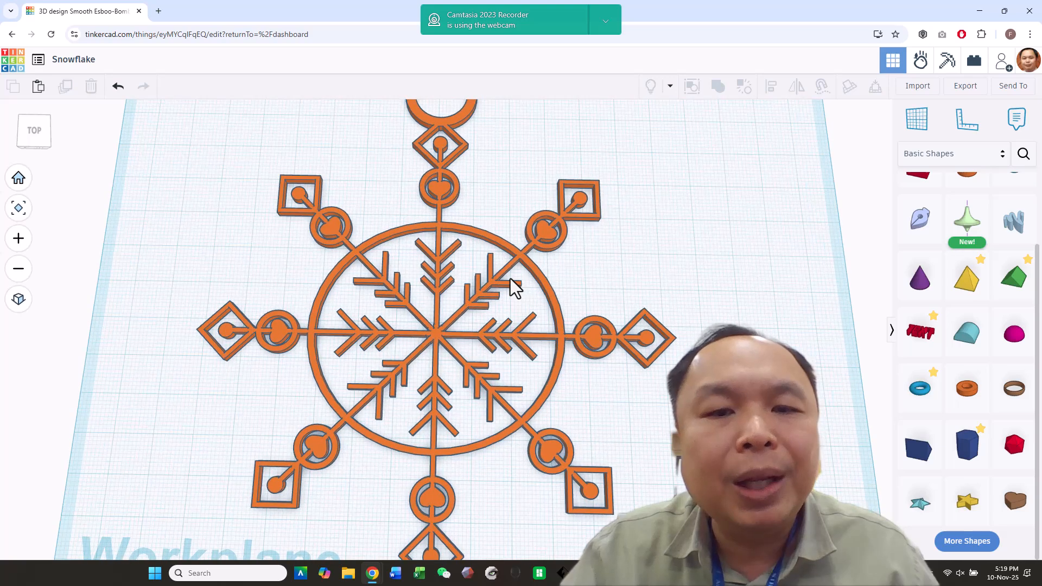
pyautogui.click(508, 281)
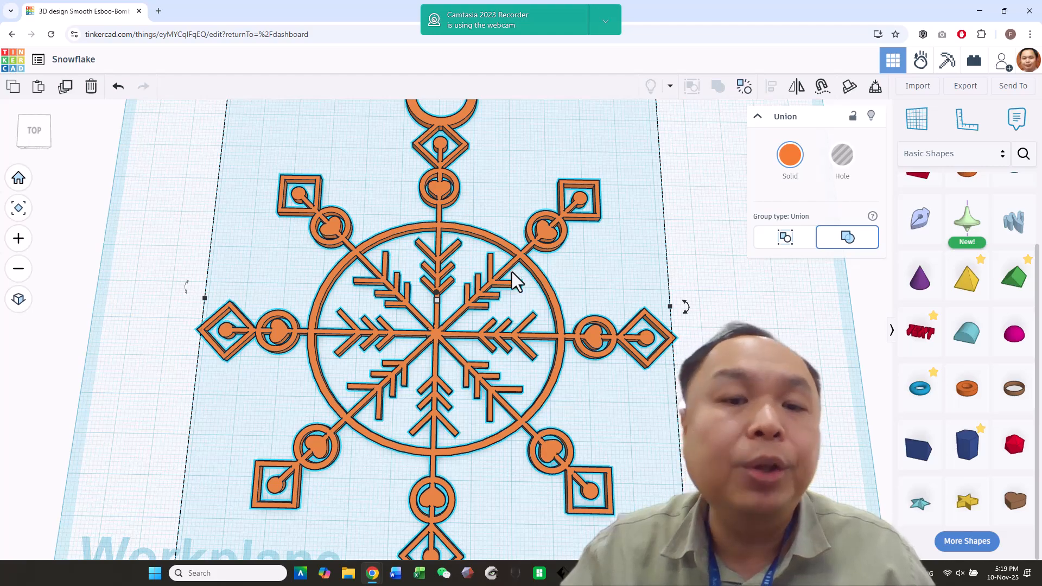
pyautogui.scroll(-3, 515, 279)
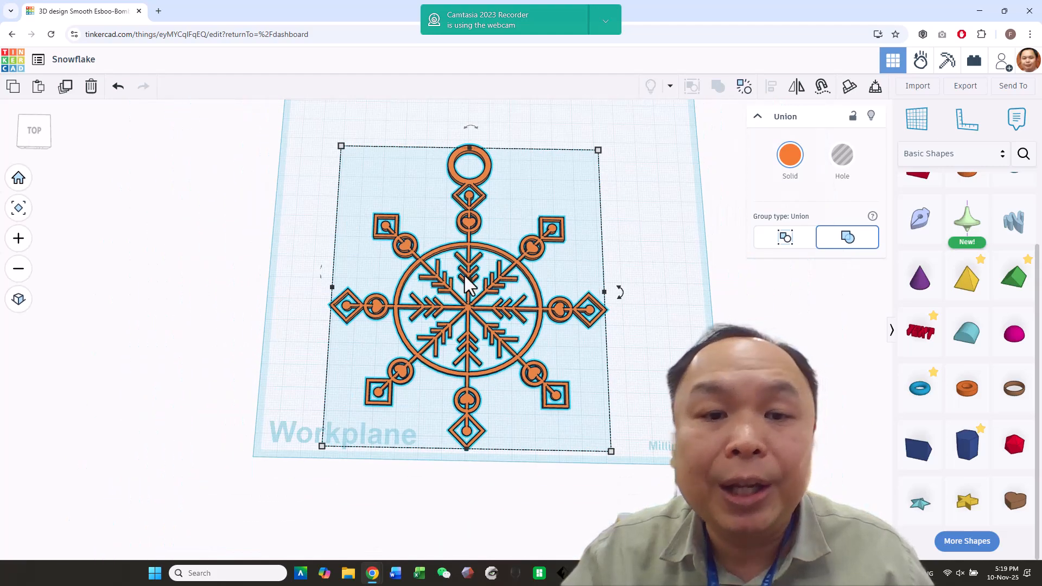
pyautogui.click(666, 239)
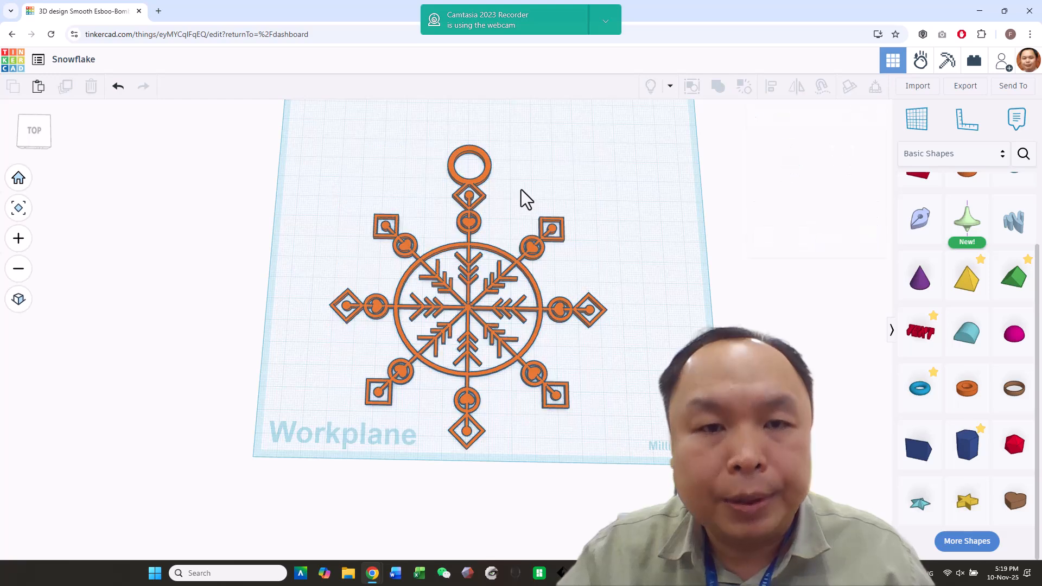
# - Ungroup the hanging ring from the snowflake and move the ring away behind the rear arm
pyautogui.click(476, 179)
pyautogui.click(743, 87)
pyautogui.click(597, 213)
pyautogui.click(480, 179)
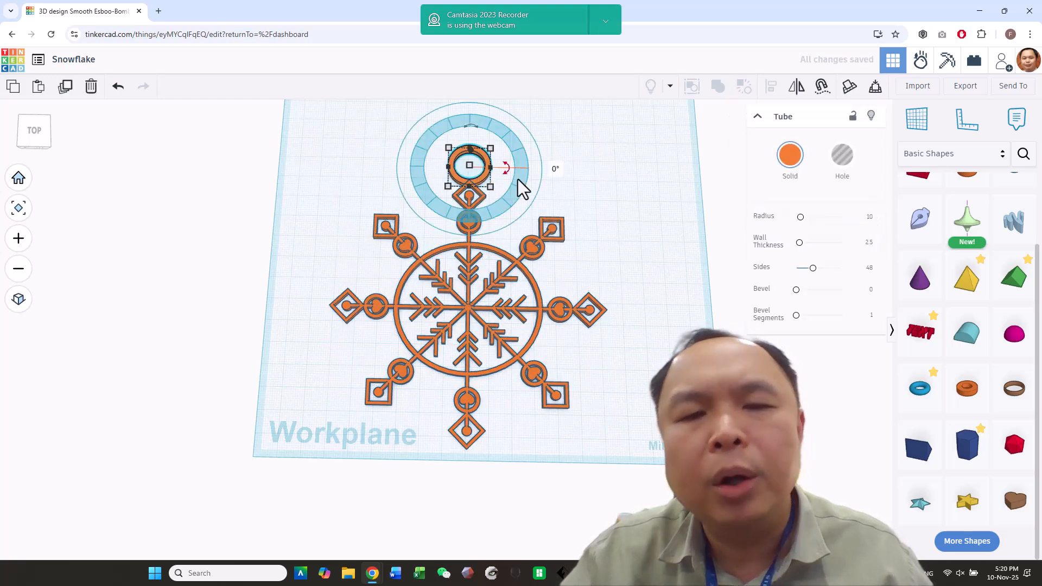
pyautogui.moveTo(485, 165); pyautogui.dragTo(488, 122)
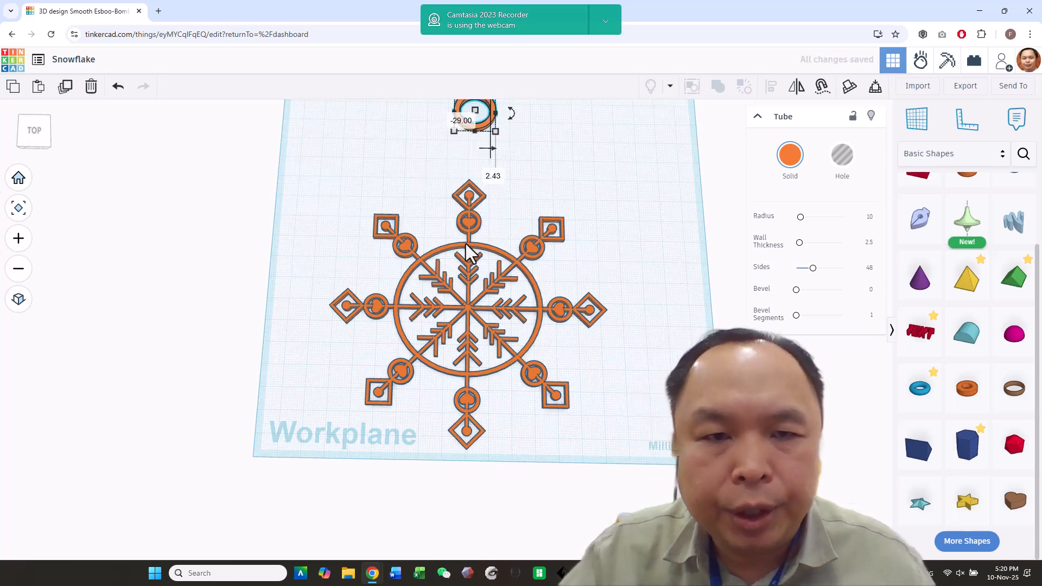
# - Make a copy of the snowflake without the hanging ring and place the two snowflakes side by side
pyautogui.moveTo(335, 205); pyautogui.dragTo(629, 482)
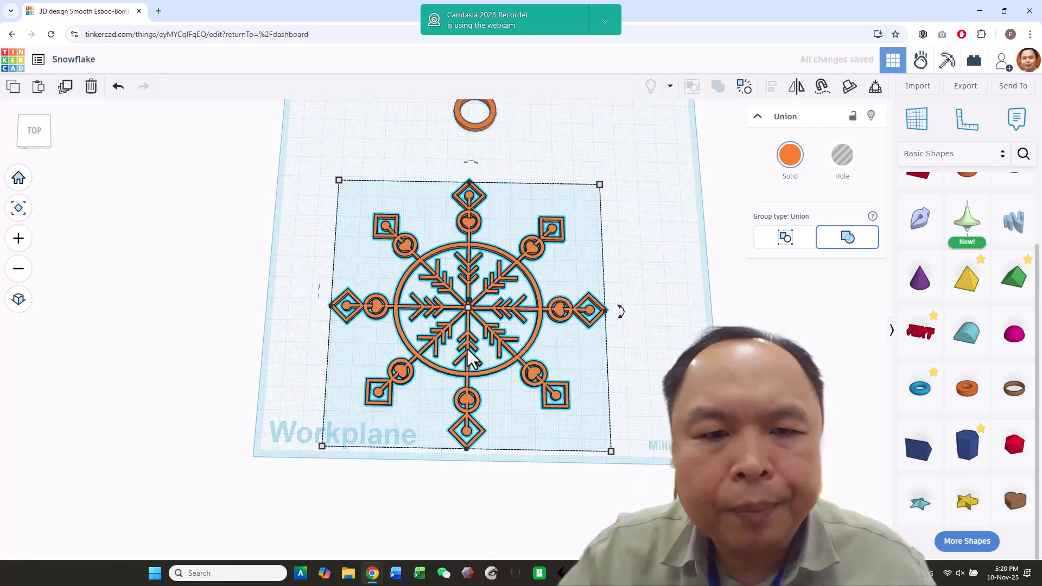
pyautogui.hotkey('ctrl', 'c')
pyautogui.hotkey('ctrl', 'v')
pyautogui.moveTo(471, 323); pyautogui.dragTo(337, 314)
pyautogui.moveTo(640, 320); pyautogui.dragTo(622, 307)
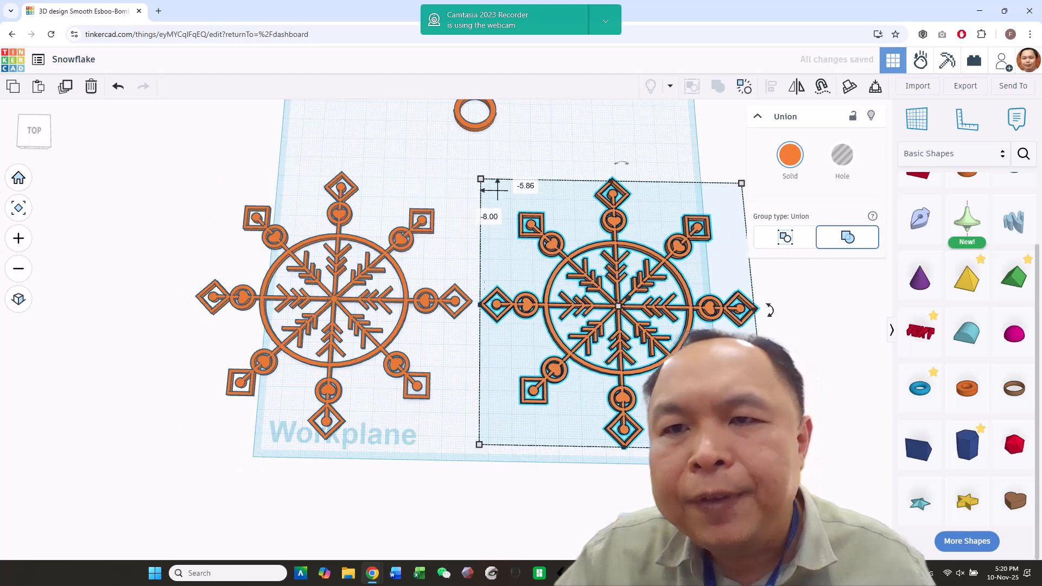
pyautogui.click(826, 295)
# - Add a hole box stretched into a narrow strip 149 mm long and place it lengthwise over the middle of the right-hand snowflake
pyautogui.scroll(2, 907, 326)
pyautogui.moveTo(910, 206); pyautogui.dragTo(656, 493)
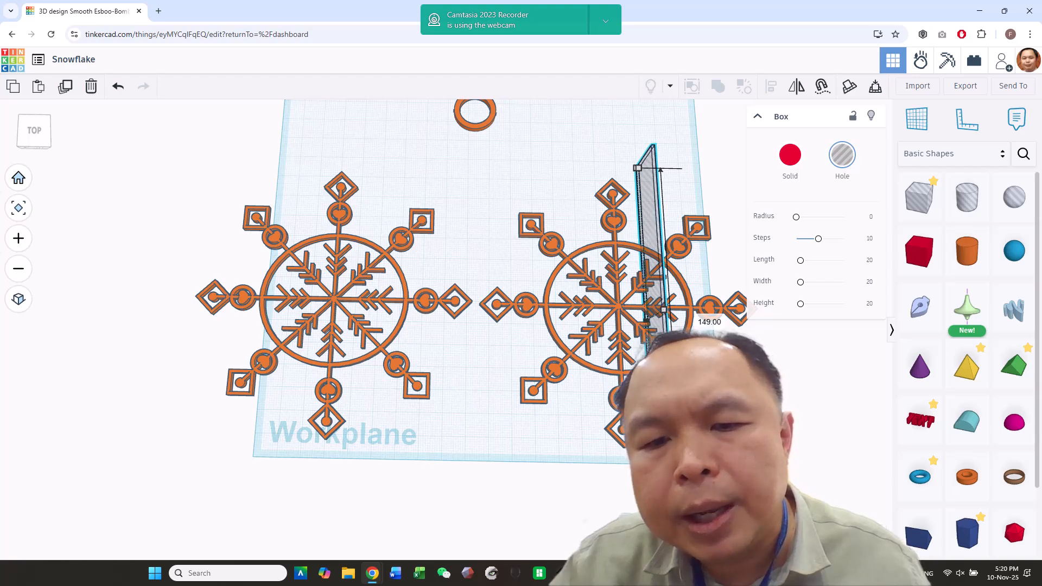
pyautogui.scroll(3, 717, 447)
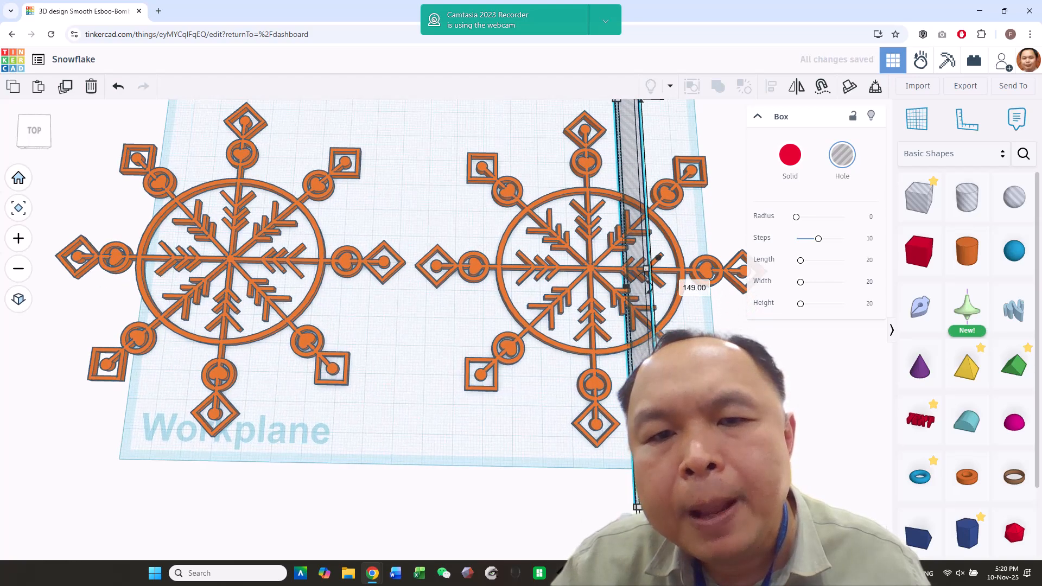
pyautogui.scroll(1, 689, 462)
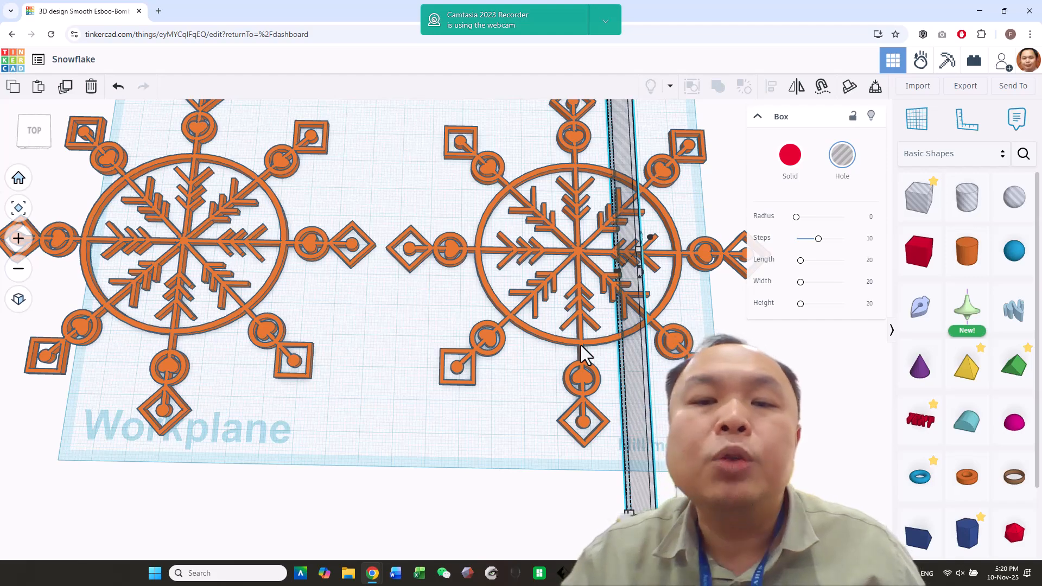
pyautogui.scroll(1, 678, 412)
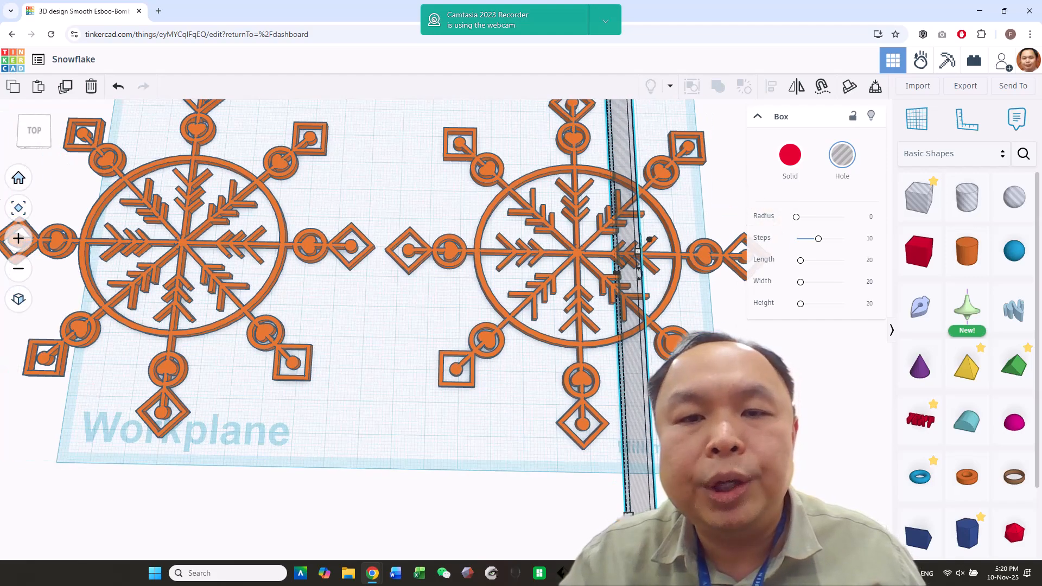
pyautogui.scroll(-3, 647, 458)
pyautogui.moveTo(640, 458); pyautogui.dragTo(610, 457)
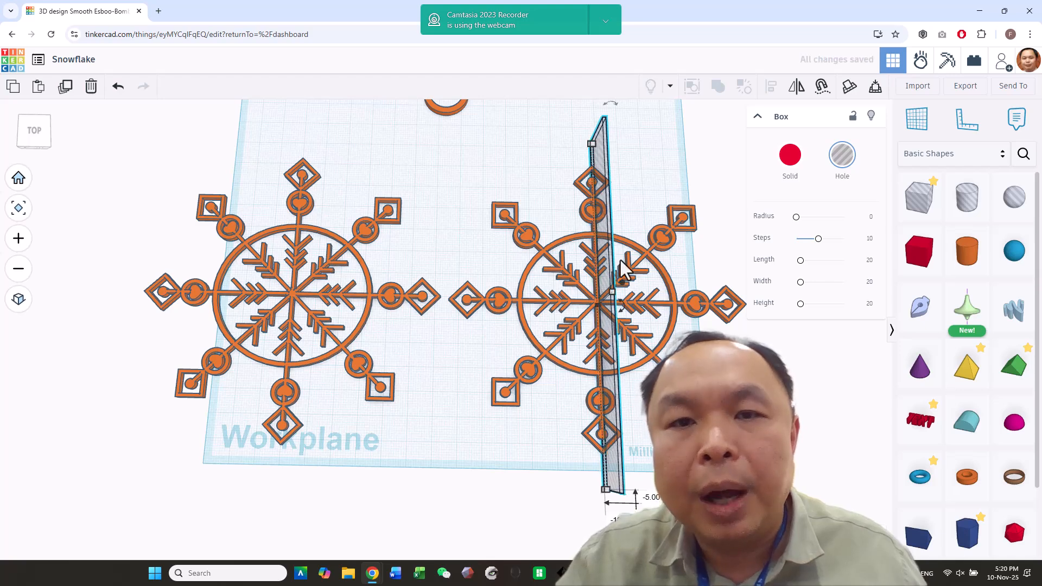
# - Set the width of the hole strip to 0.5 mm
pyautogui.scroll(3, 622, 488)
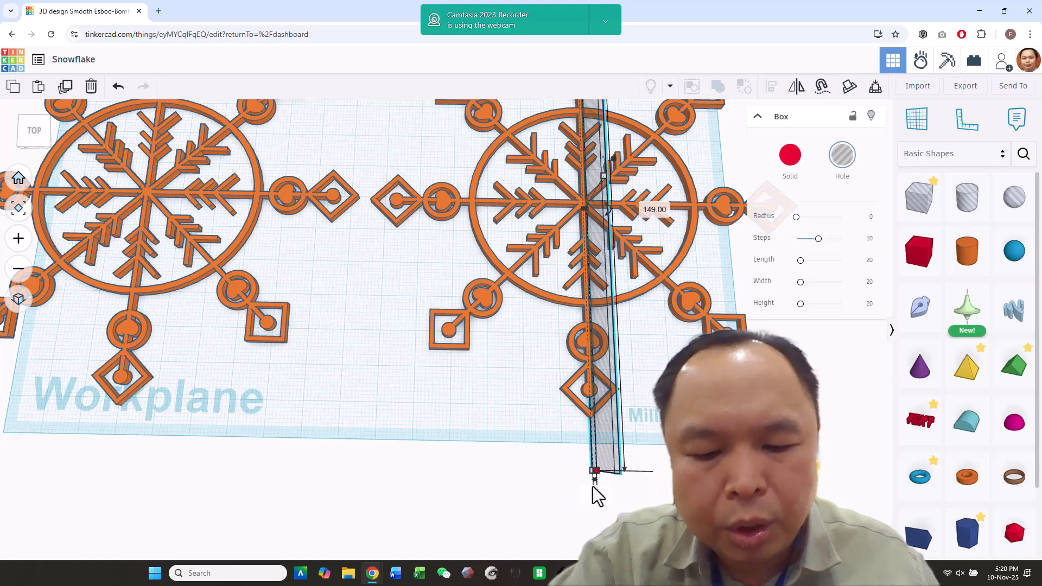
pyautogui.write('0.5')
pyautogui.press('Return')
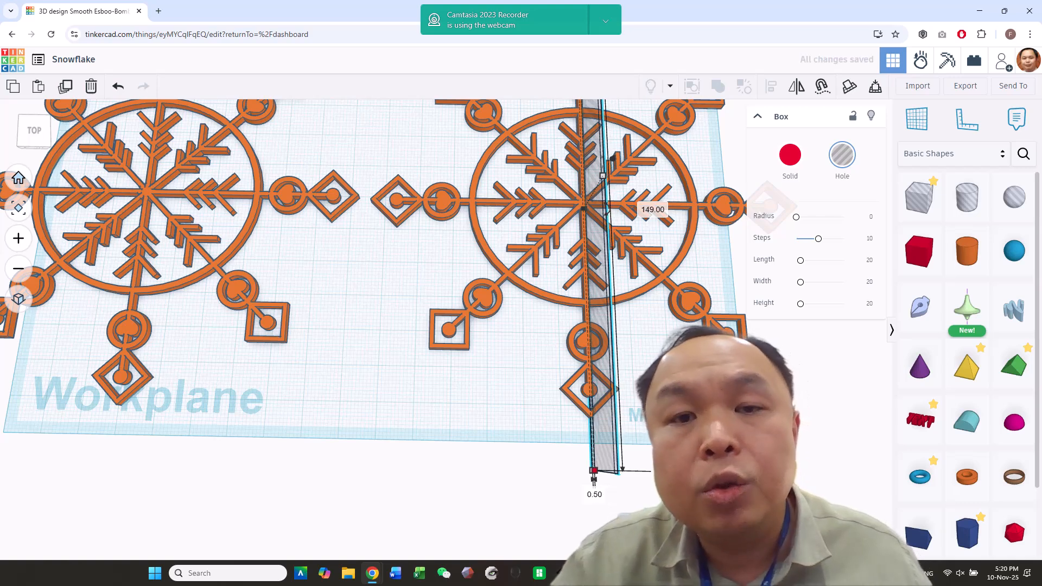
# - Centre the hole strip across the right-hand snowflake's width and union-group the two to cut the snowflake along its middle
pyautogui.keyDown('shift'); pyautogui.click(571, 374); pyautogui.keyUp('shift')
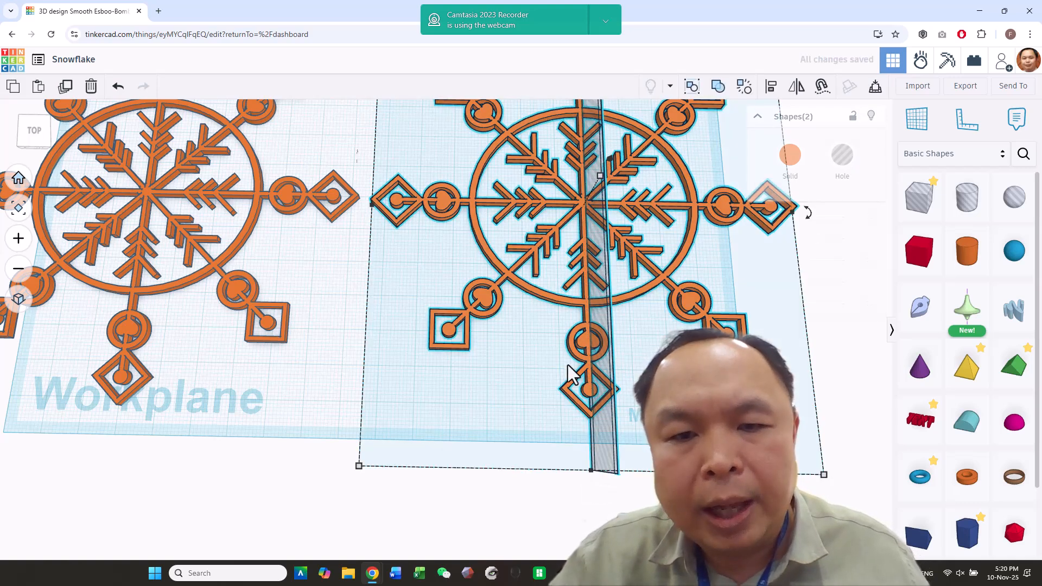
pyautogui.click(770, 86)
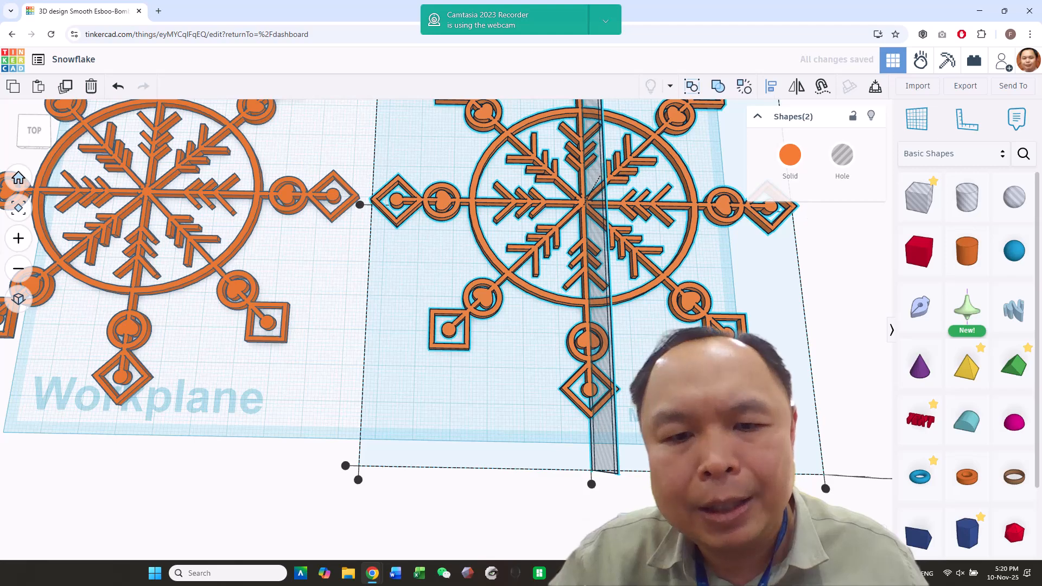
pyautogui.click(591, 484)
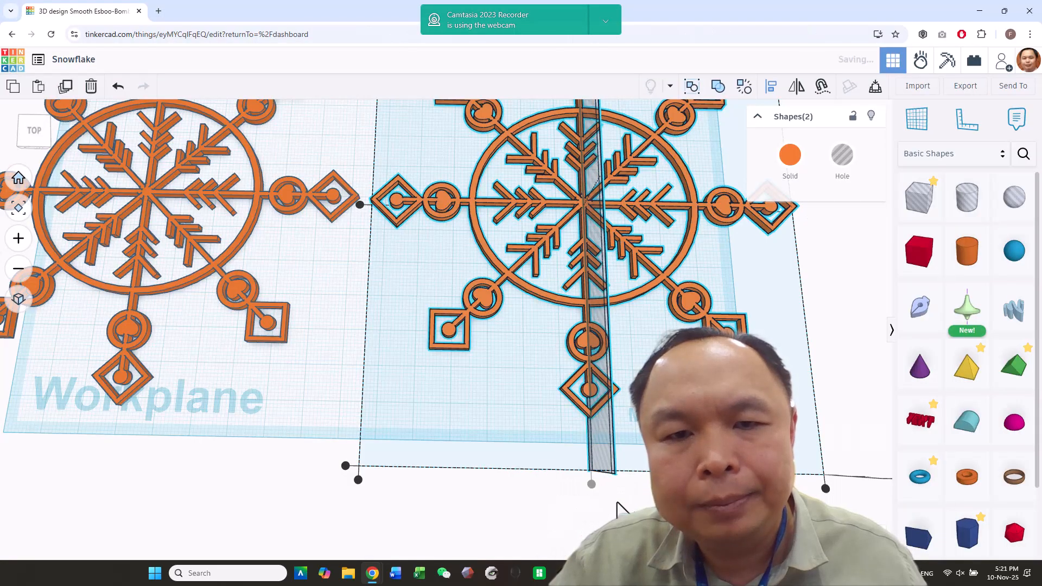
pyautogui.click(718, 445)
pyautogui.moveTo(718, 445); pyautogui.dragTo(527, 267)
pyautogui.click(718, 86)
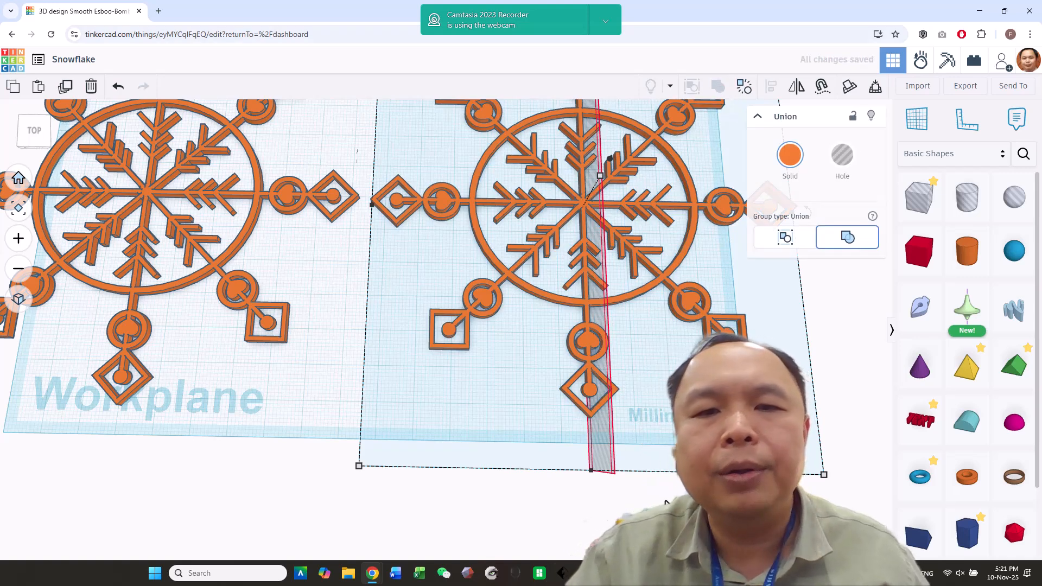
# - Move the cut right-hand snowflake toward the front edge of the workplane and deselect it
pyautogui.moveTo(673, 497); pyautogui.dragTo(638, 489, button='right')
pyautogui.click(635, 489)
pyautogui.moveTo(646, 290); pyautogui.dragTo(599, 382)
pyautogui.click(832, 400)
# - Examine the cut along the middle of the right-hand snowflake up close and compare it with the uncut snowflake
pyautogui.scroll(6, 575, 361)
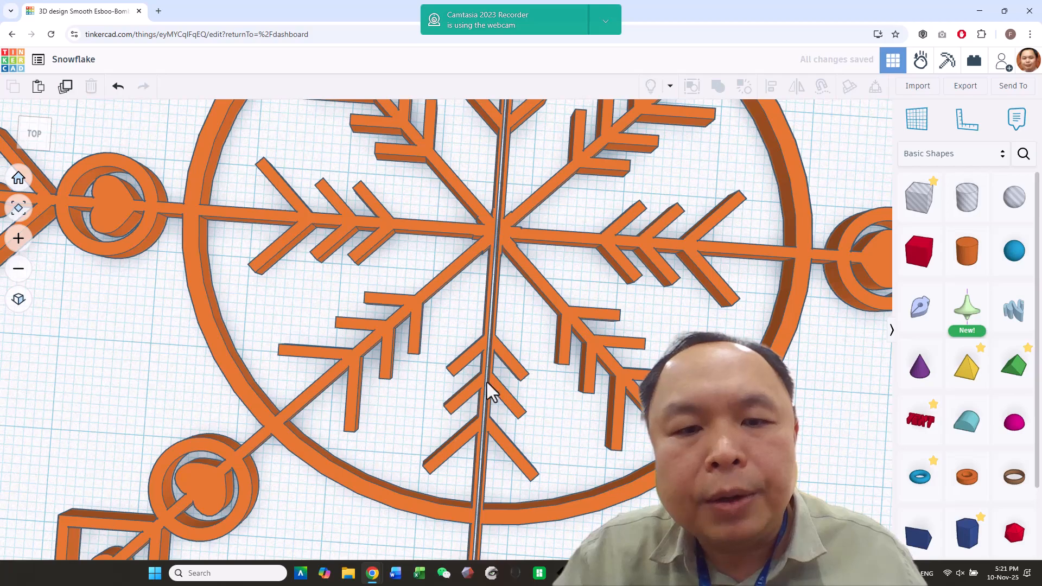
pyautogui.scroll(-8, 491, 372)
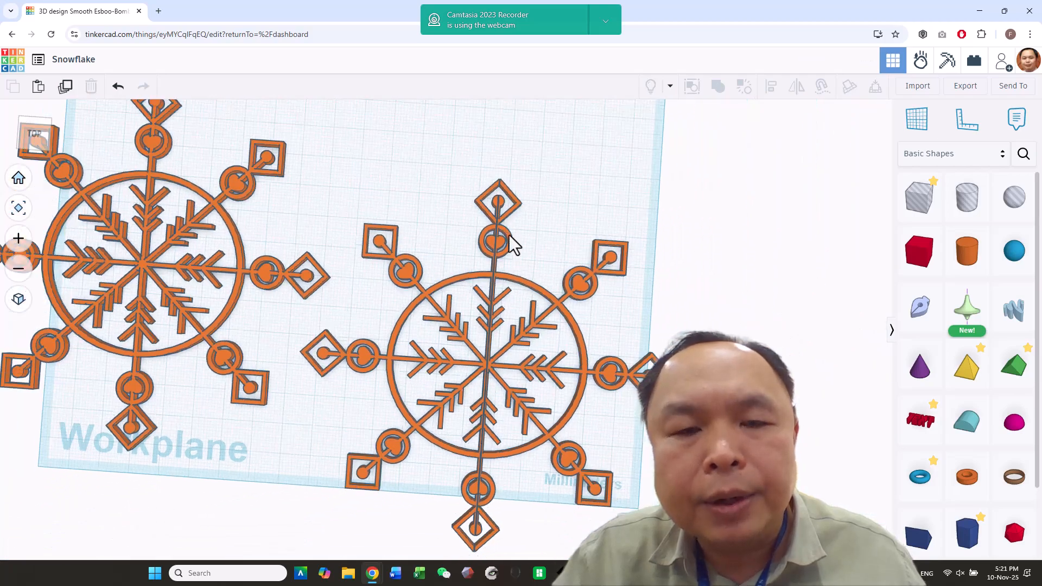
pyautogui.scroll(5, 539, 245)
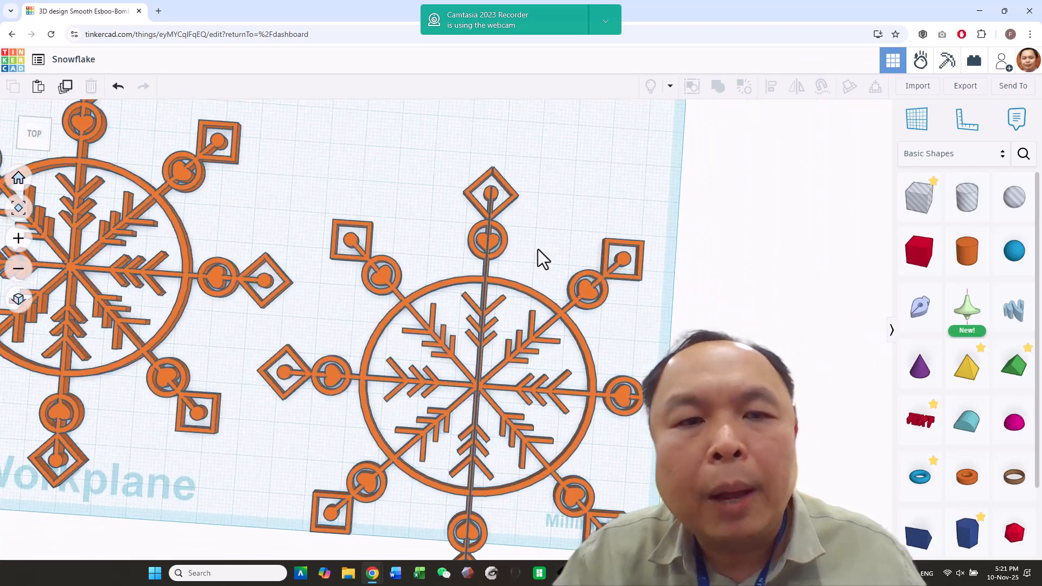
pyautogui.scroll(-5, 539, 249)
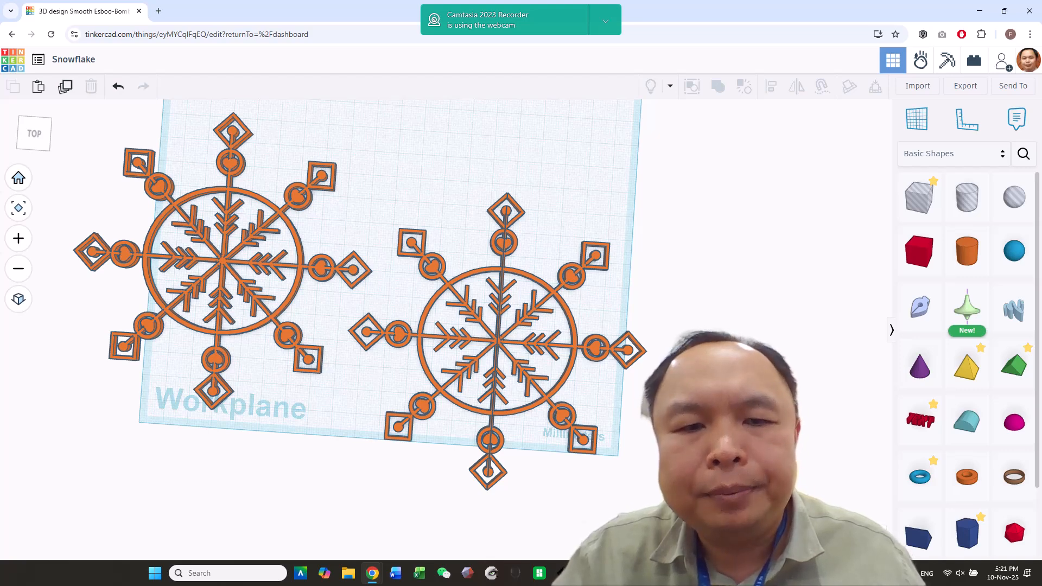
pyautogui.scroll(1, 651, 352)
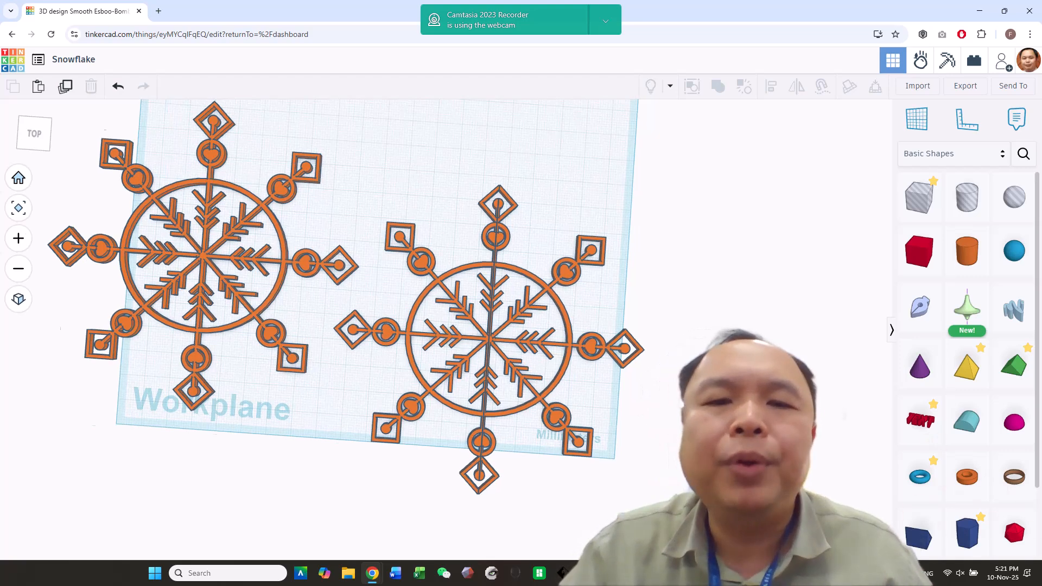
pyautogui.scroll(3, 696, 383)
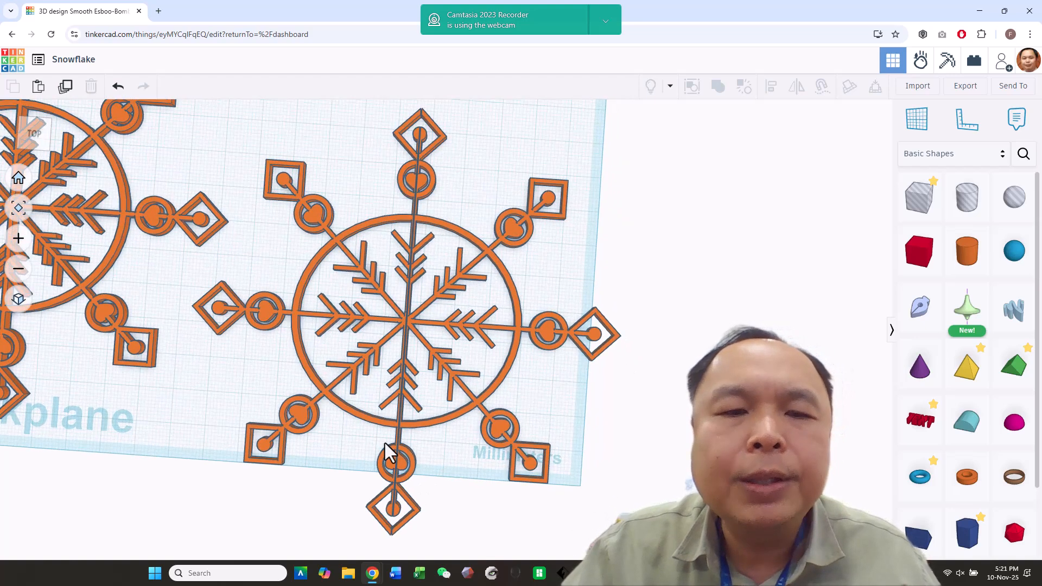
pyautogui.scroll(-3, 653, 383)
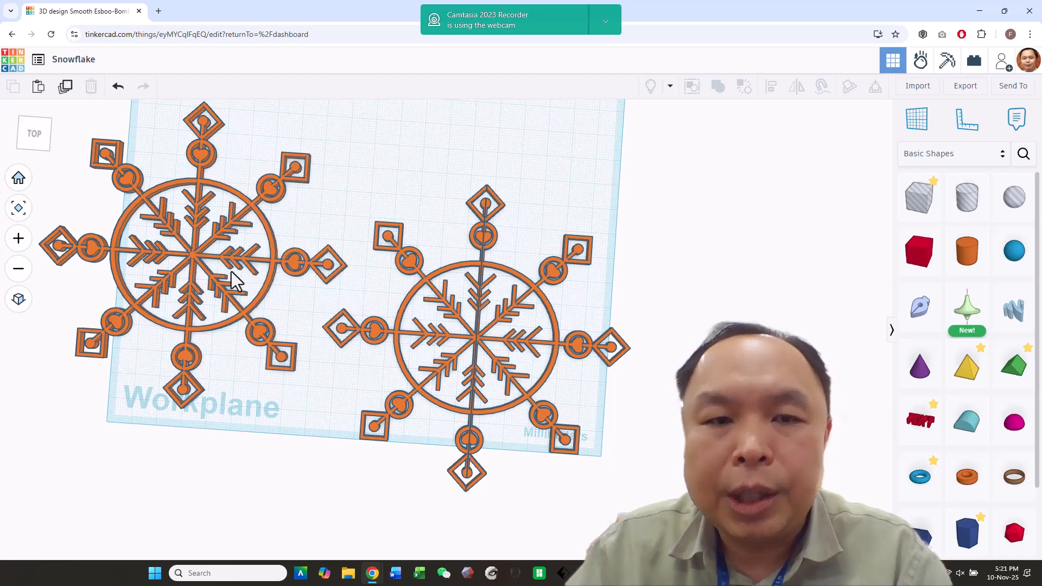
pyautogui.scroll(-2, 491, 380)
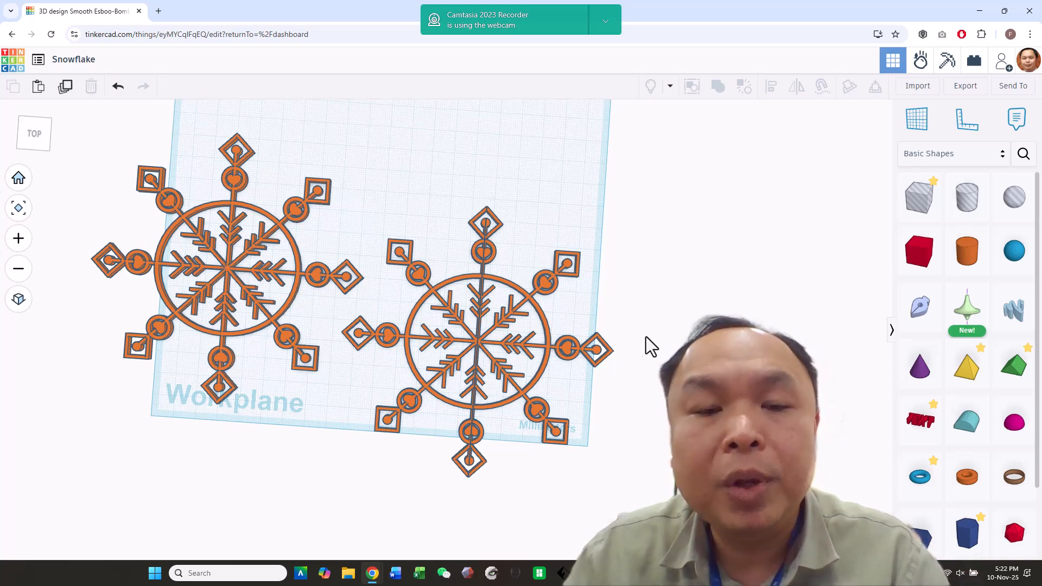
# - Move the loose hanging ring onto the tip of the left-hand snowflake's upper arm
pyautogui.scroll(1, 635, 337)
pyautogui.scroll(-3, 635, 337)
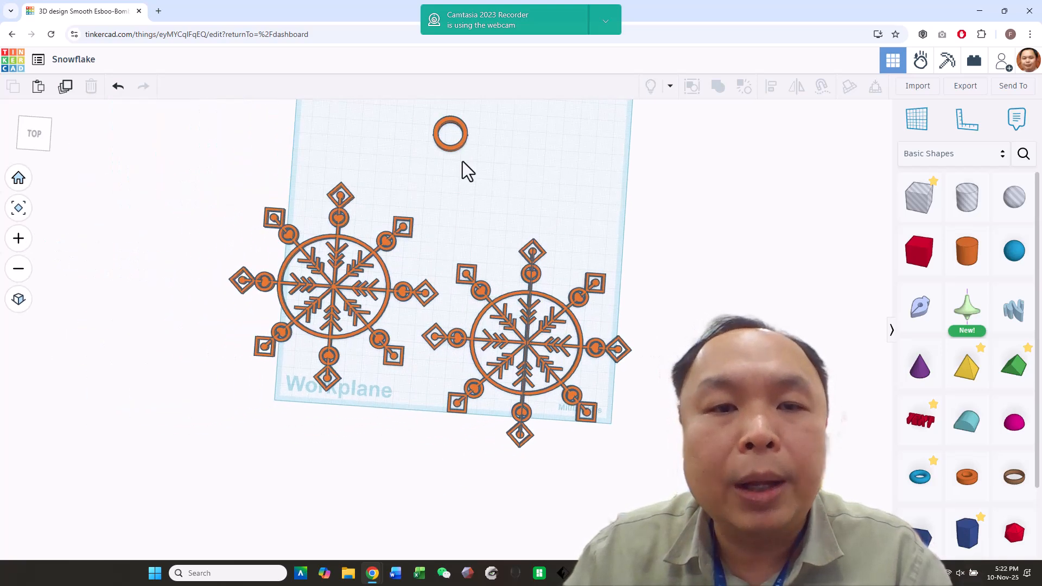
pyautogui.moveTo(451, 151); pyautogui.dragTo(343, 186)
pyautogui.moveTo(275, 165); pyautogui.dragTo(396, 219)
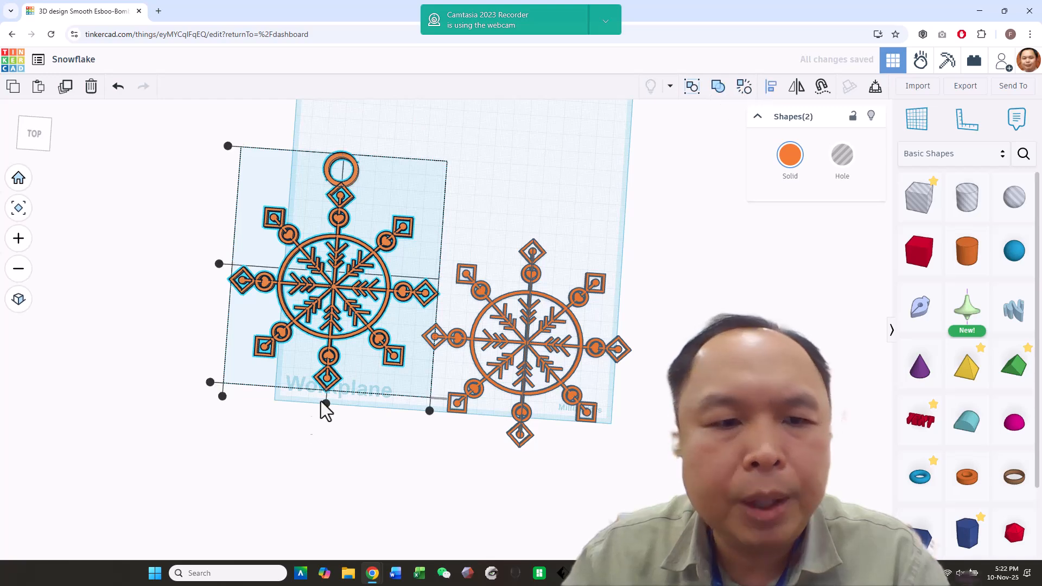
pyautogui.click(593, 361)
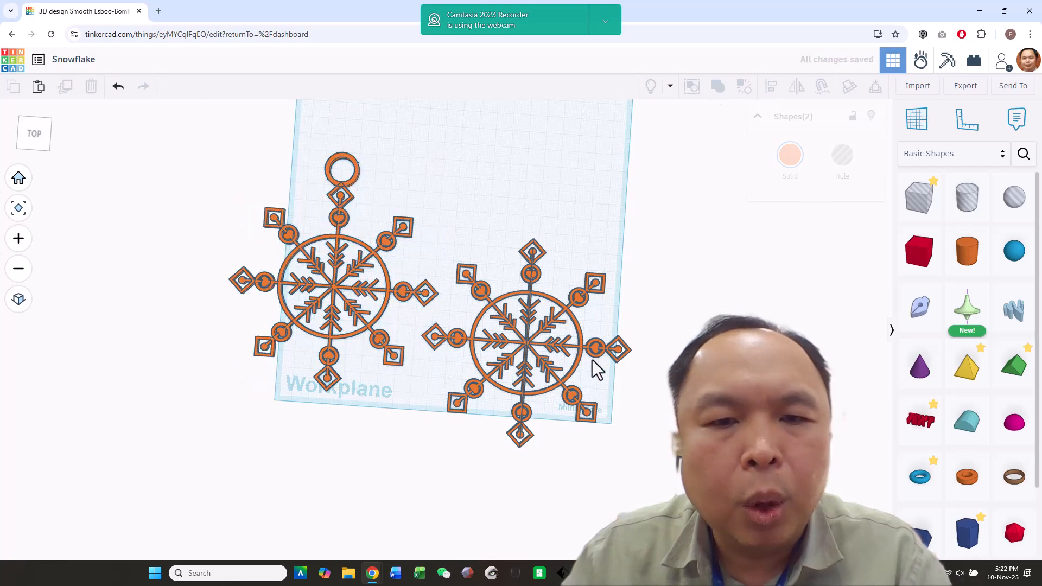
# - Move the cut snowflake back so it sits level with the left-hand snowflake
pyautogui.click(541, 333)
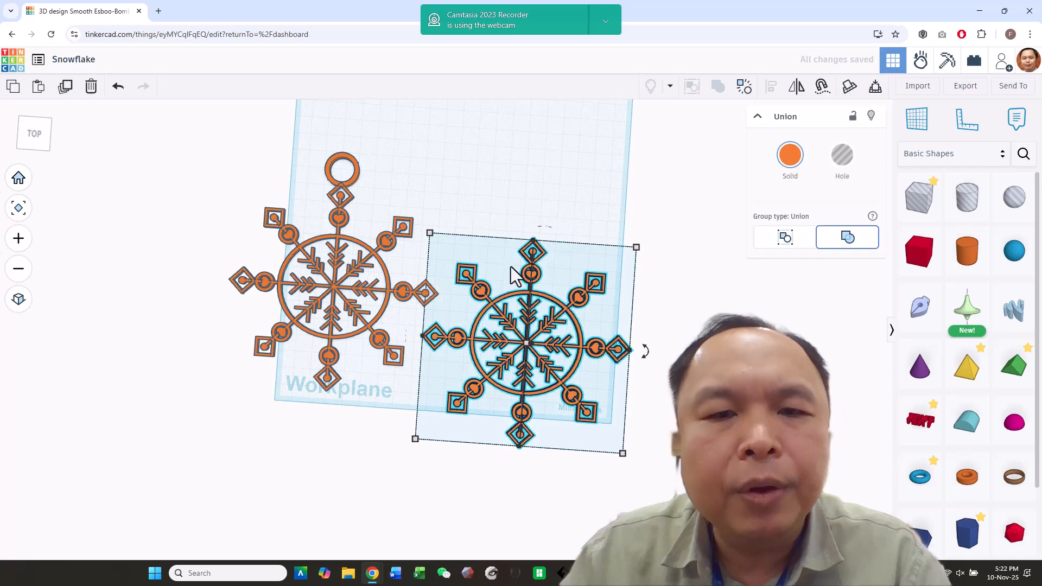
pyautogui.moveTo(534, 300); pyautogui.dragTo(556, 259)
pyautogui.click(687, 302)
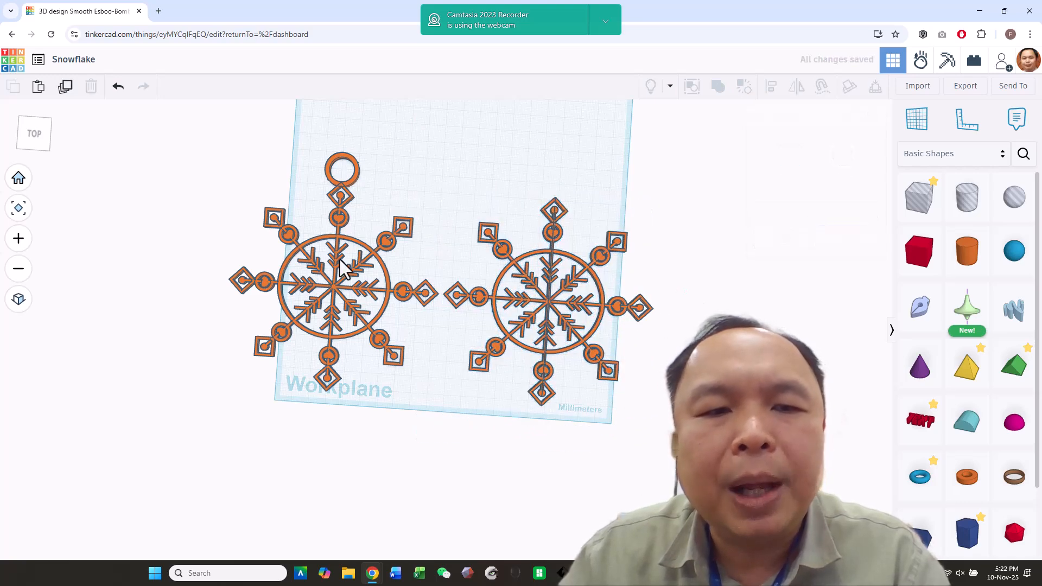
# - Ungroup the cut snowflake and move its hole strip off the workplane, well clear of both snowflakes
pyautogui.moveTo(579, 309); pyautogui.dragTo(635, 260, button='right')
pyautogui.click(613, 274)
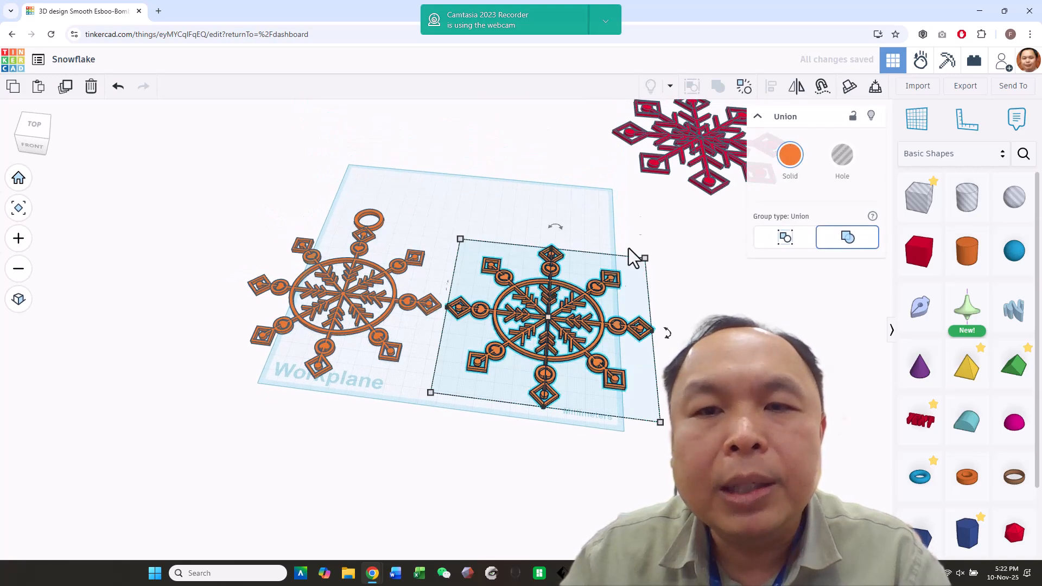
pyautogui.click(745, 88)
pyautogui.click(549, 234)
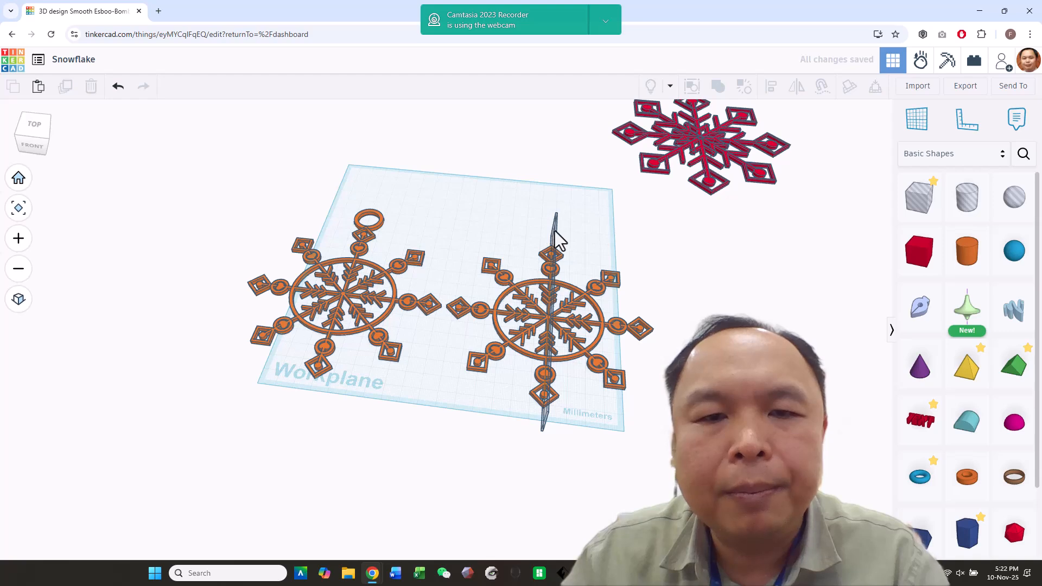
pyautogui.click(554, 233)
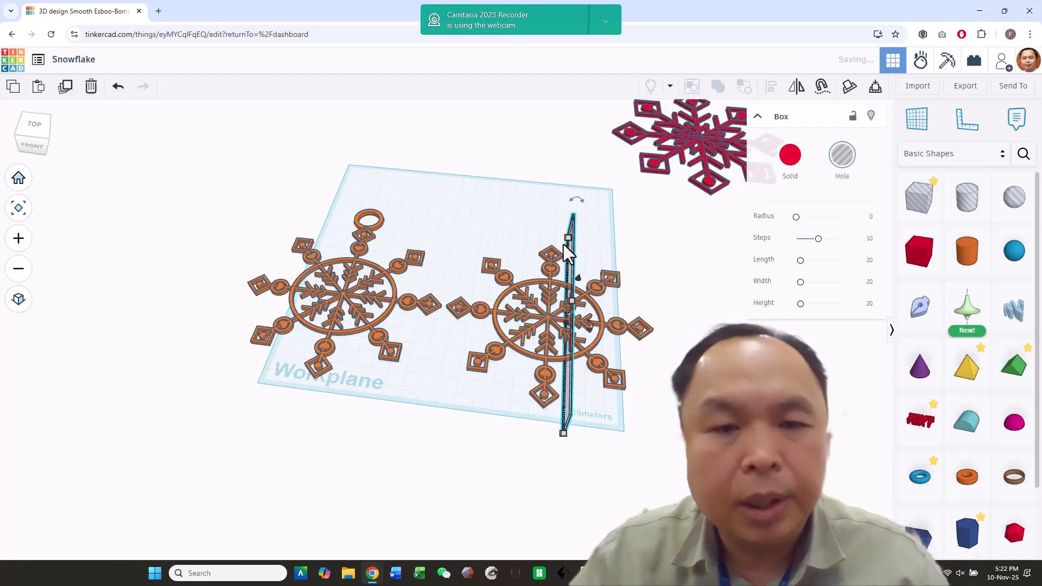
pyautogui.moveTo(563, 244); pyautogui.dragTo(792, 326)
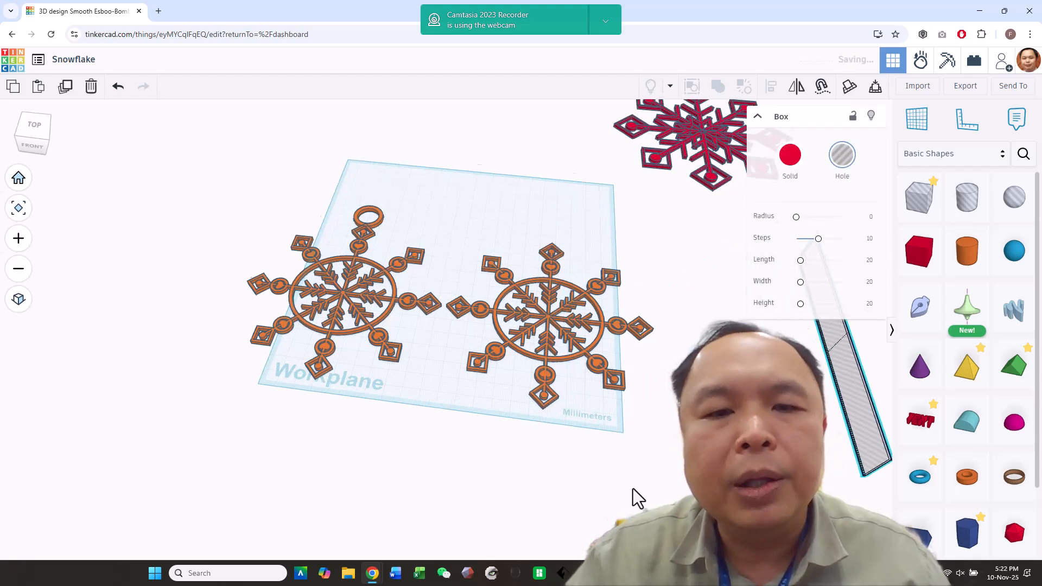
# - Select the left-hand snowflake with its ring and examine both snowflakes from several angles and from above
pyautogui.moveTo(630, 481); pyautogui.dragTo(626, 480, button='right')
pyautogui.moveTo(201, 164); pyautogui.dragTo(441, 422)
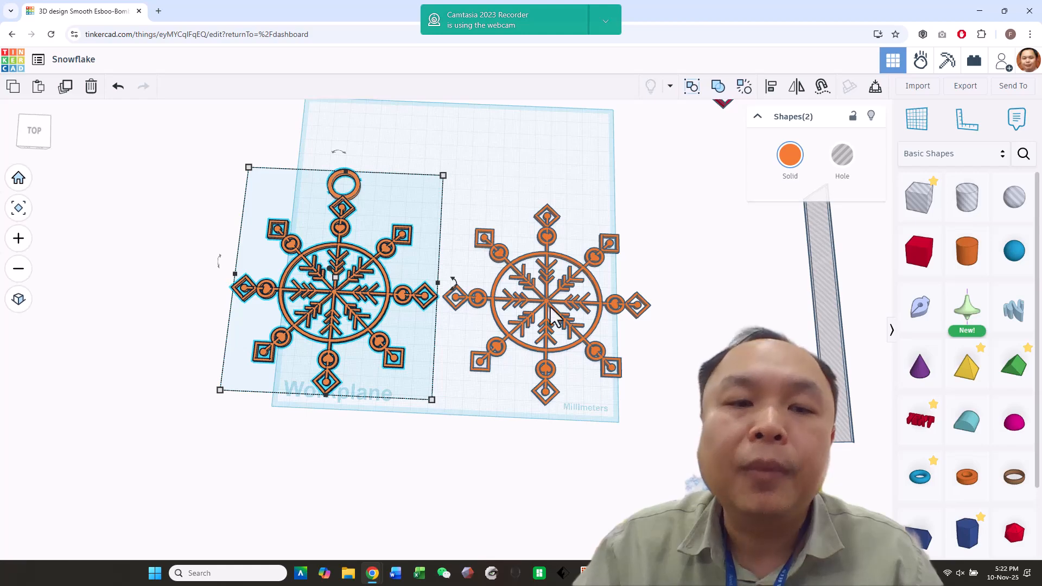
pyautogui.moveTo(633, 458); pyautogui.dragTo(630, 370, button='right')
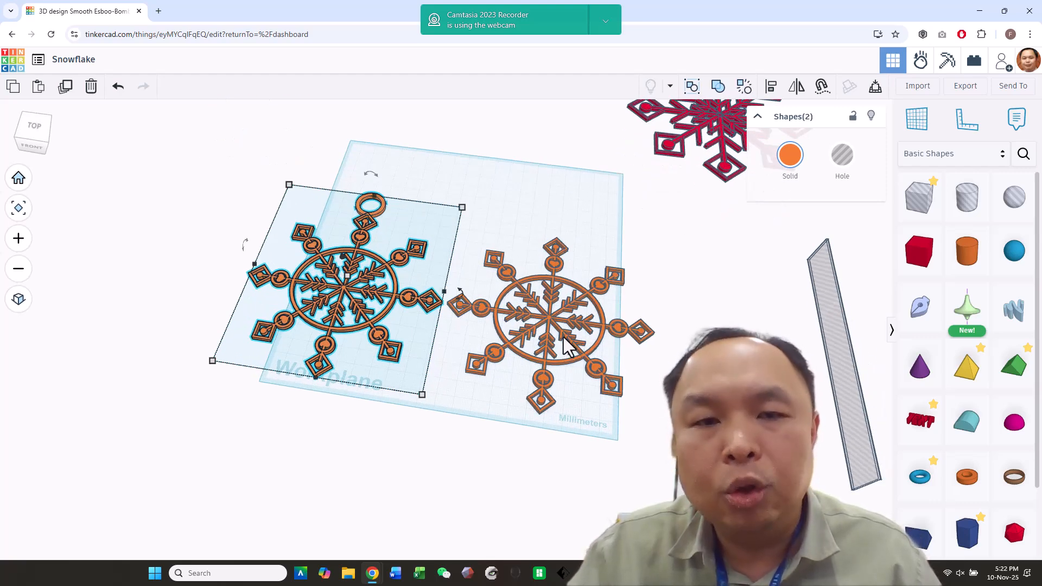
pyautogui.moveTo(633, 365); pyautogui.dragTo(686, 402, button='right')
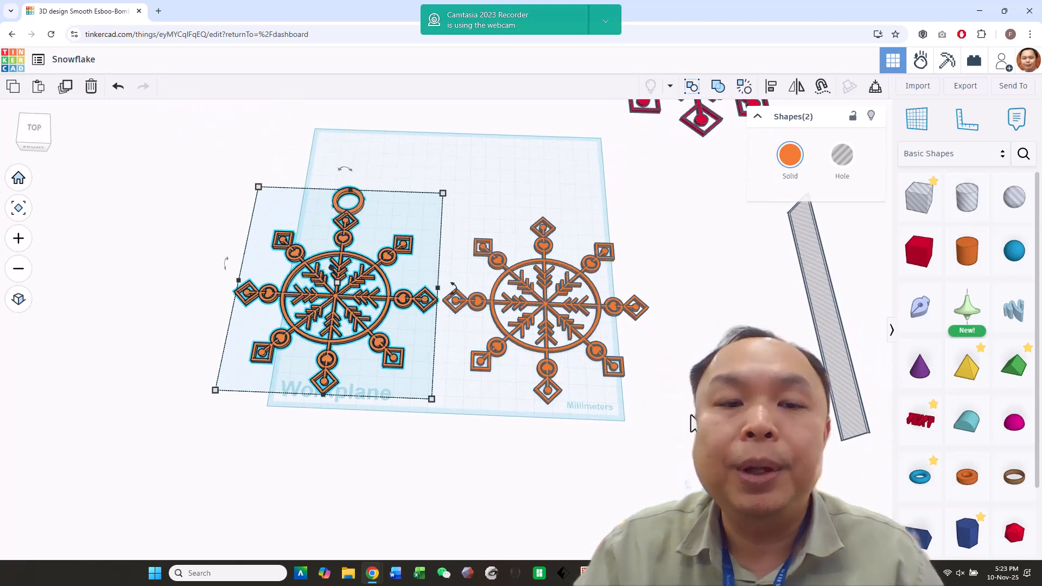
pyautogui.scroll(1, 691, 415)
pyautogui.moveTo(399, 415); pyautogui.dragTo(449, 448, button='right')
pyautogui.scroll(2, 280, 454)
pyautogui.press('f')
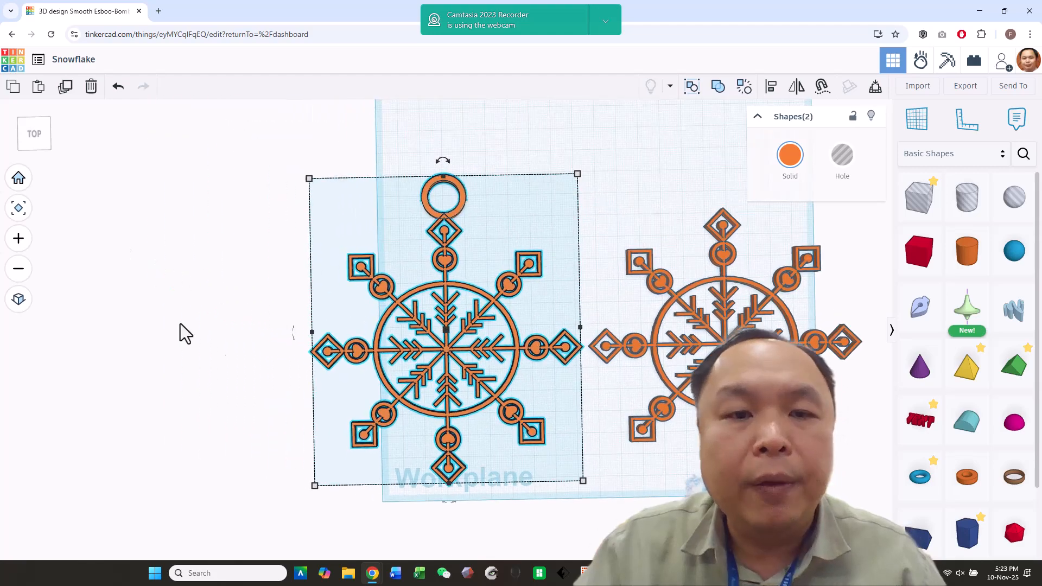
pyautogui.click(194, 311)
pyautogui.scroll(2, 195, 314)
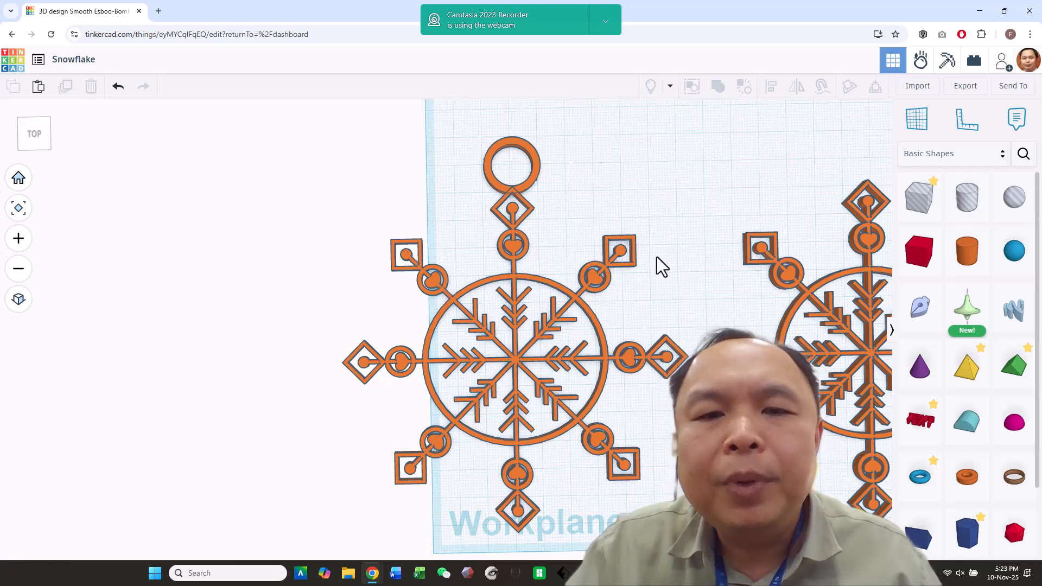
pyautogui.scroll(-4, 617, 327)
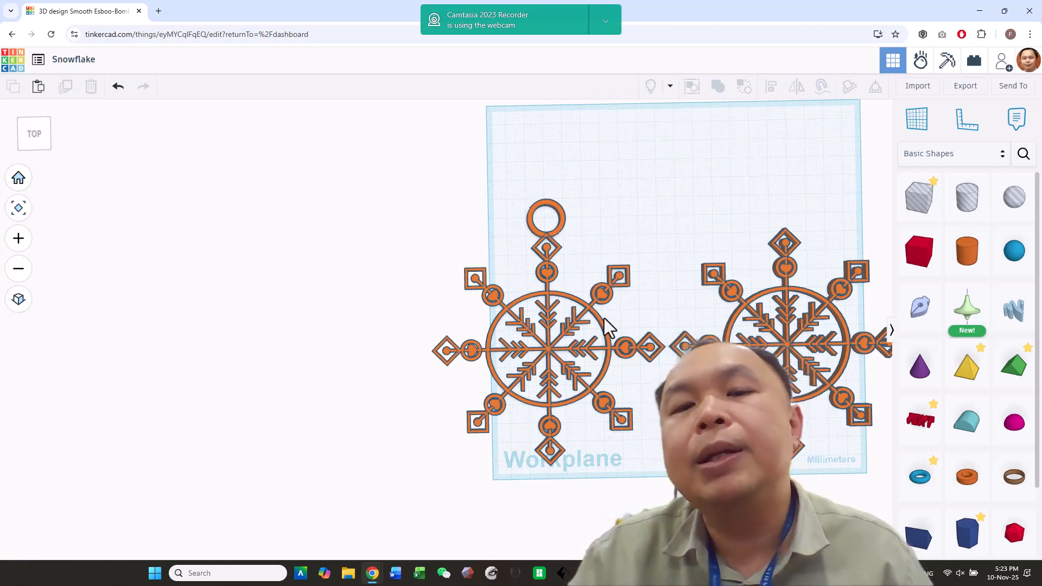
pyautogui.scroll(-3, 606, 331)
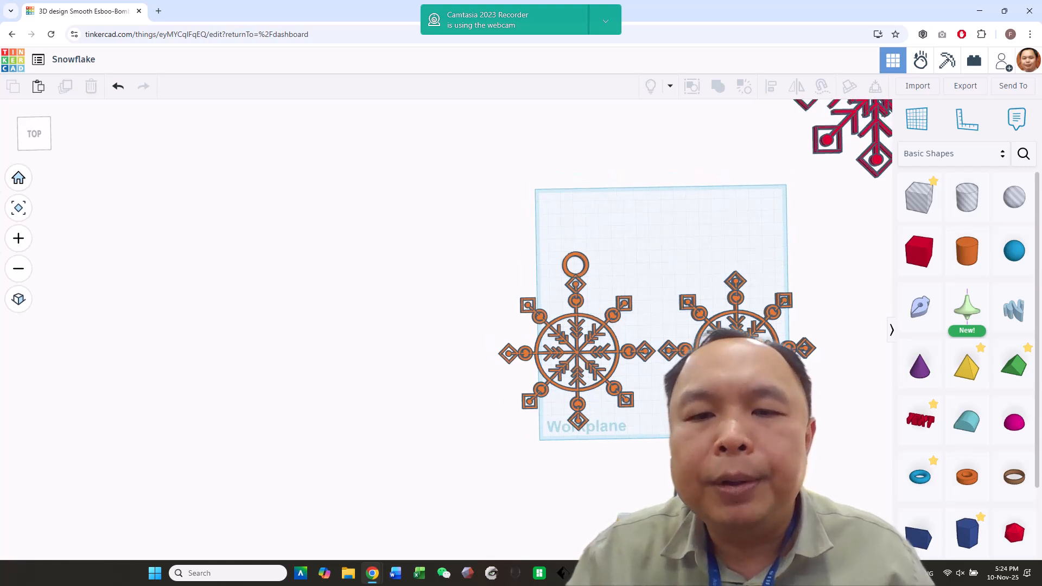
# - Ungroup the right-hand snowflake and move its large circular tube to below the left-hand snowflake
pyautogui.scroll(3, 741, 442)
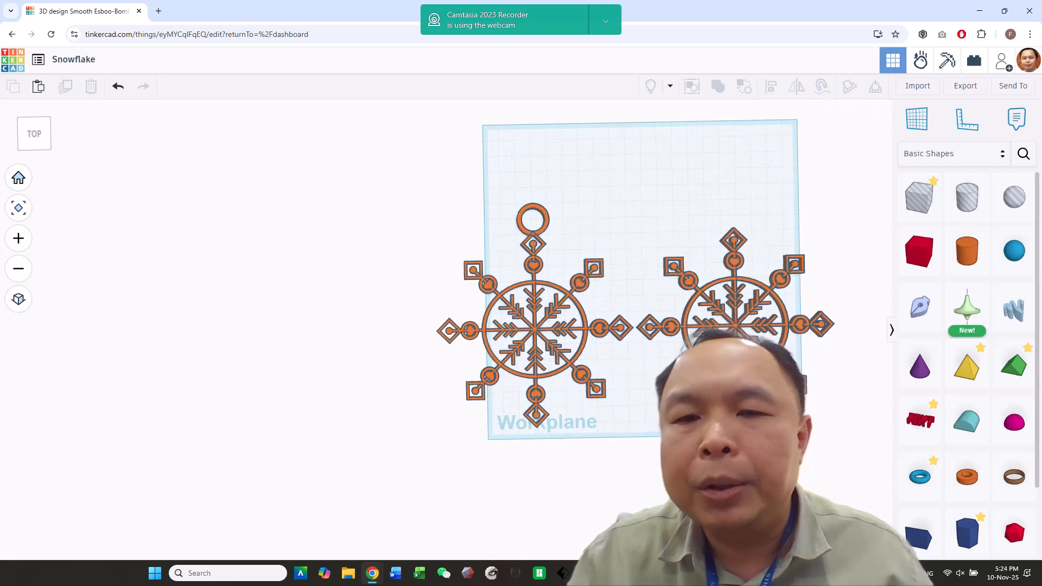
pyautogui.click(734, 318)
pyautogui.click(745, 88)
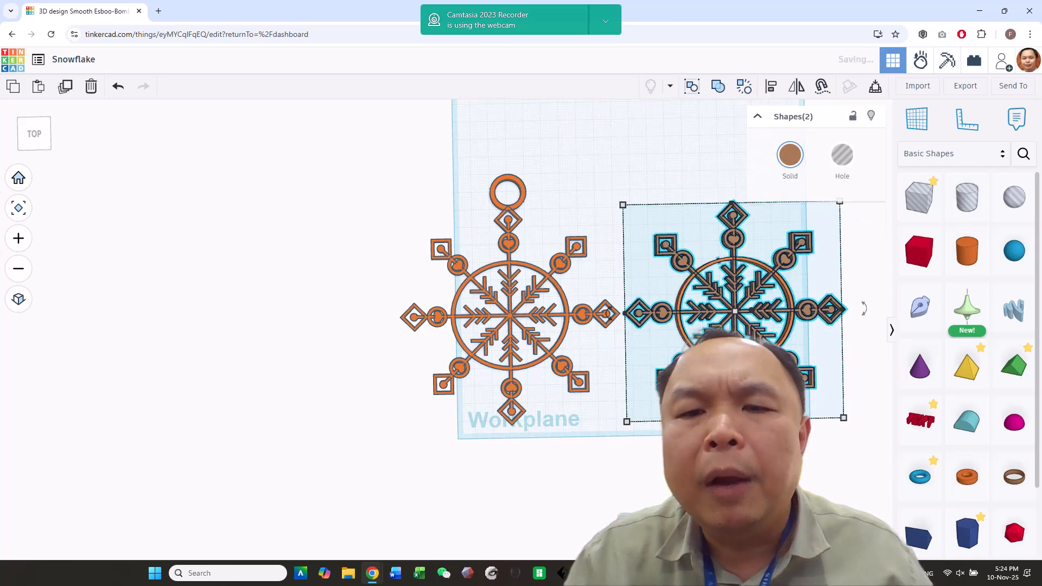
pyautogui.press('Escape')
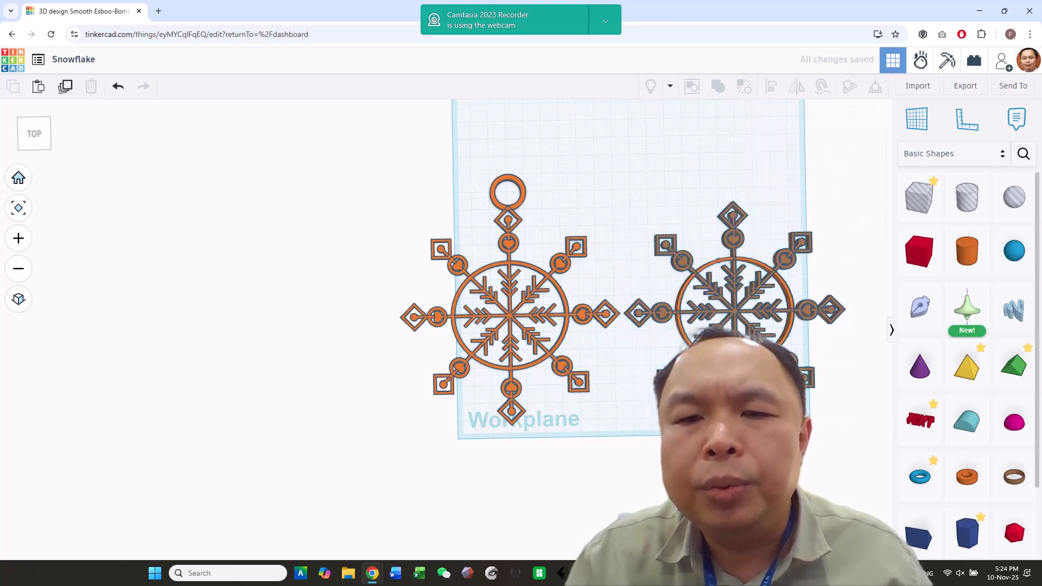
pyautogui.click(788, 294)
pyautogui.press('Escape')
pyautogui.moveTo(755, 364); pyautogui.dragTo(535, 543)
# - Ungroup the right-hand snowflake's arms and move the vertical and diagonal arm pairs toward the back of the workplane
pyautogui.click(731, 318)
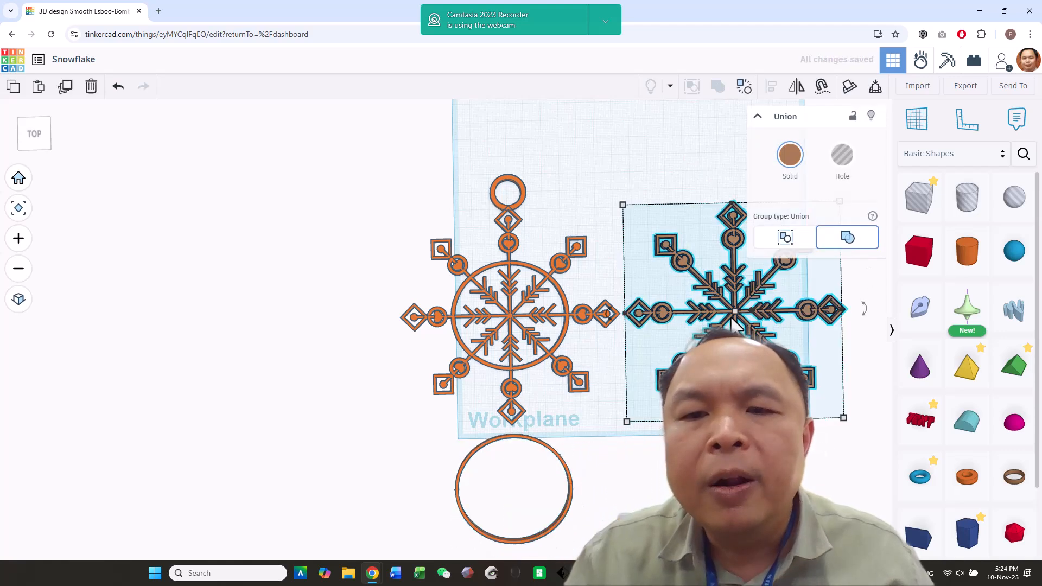
pyautogui.click(743, 87)
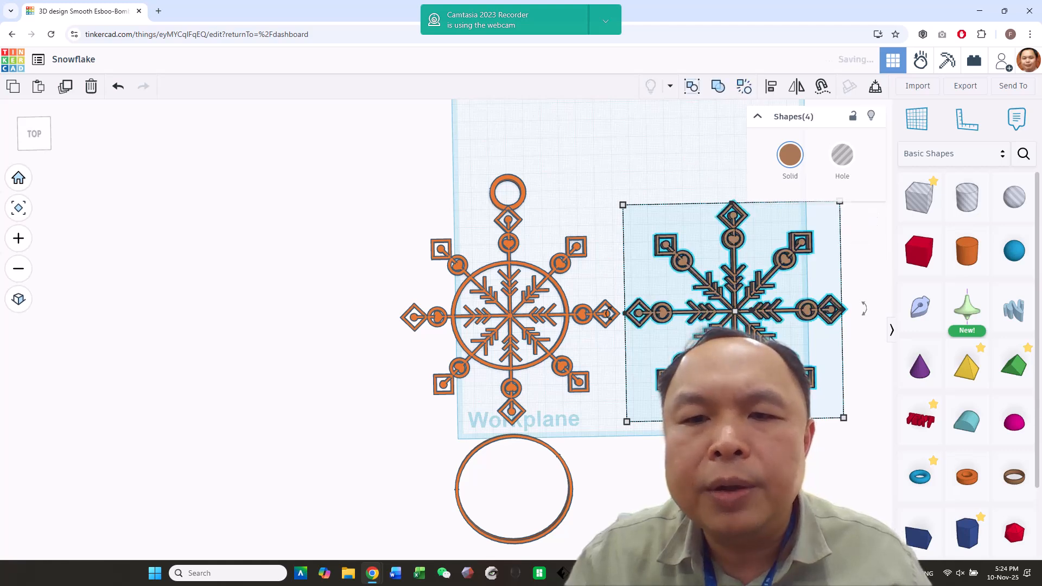
pyautogui.press('Escape')
pyautogui.click(760, 338)
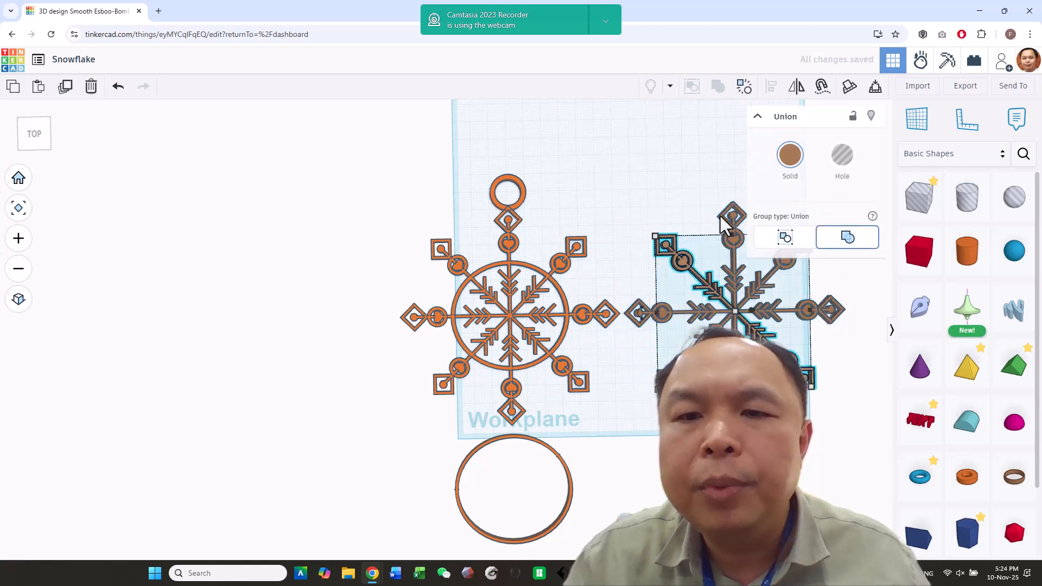
pyautogui.moveTo(714, 297); pyautogui.dragTo(586, 142)
pyautogui.click(759, 334)
pyautogui.moveTo(702, 251); pyautogui.dragTo(687, 95)
# - Ungroup the remaining horizontal arm pair and delete its left arm
pyautogui.click(744, 310)
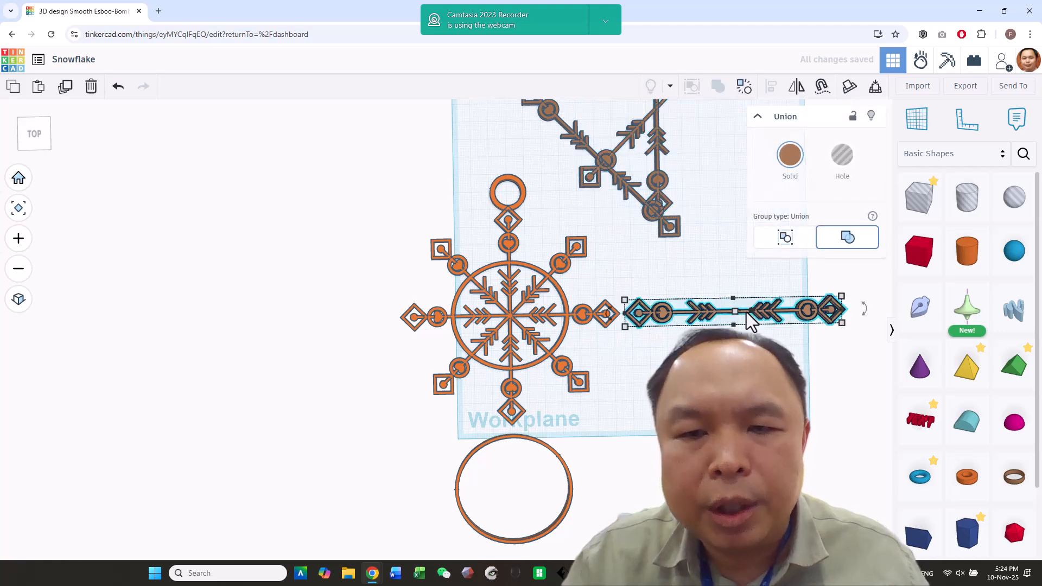
pyautogui.click(745, 93)
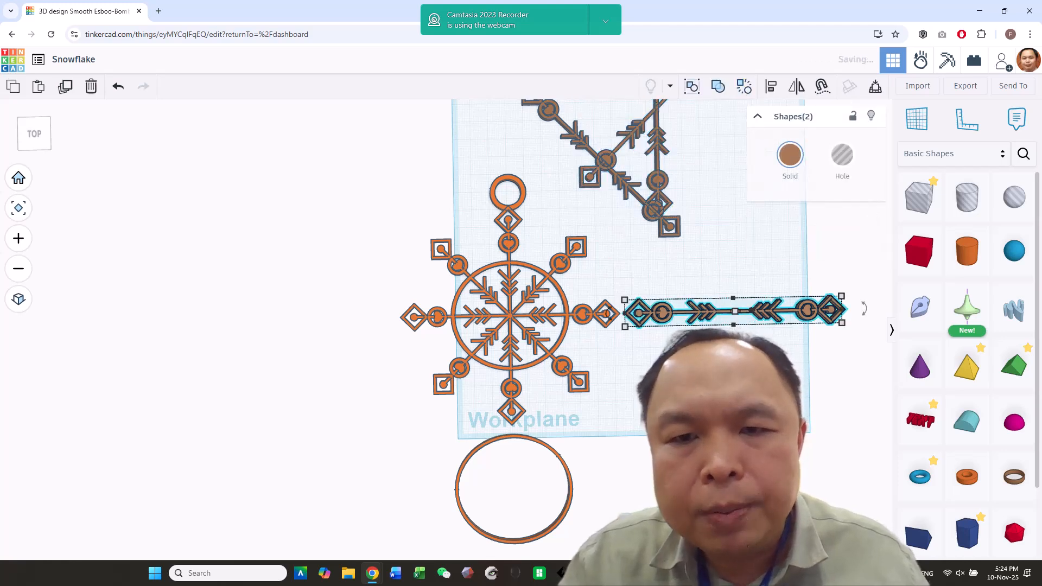
pyautogui.click(724, 335)
pyautogui.click(665, 310)
pyautogui.press('Delete')
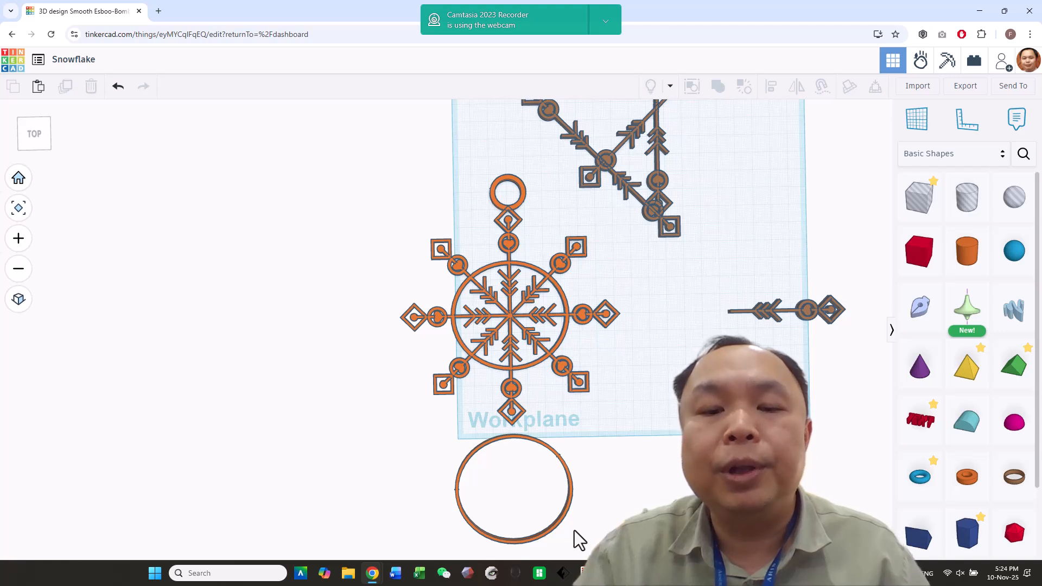
# - Move the large circular tube to just in front of the remaining single arm
pyautogui.moveTo(559, 525); pyautogui.dragTo(723, 434)
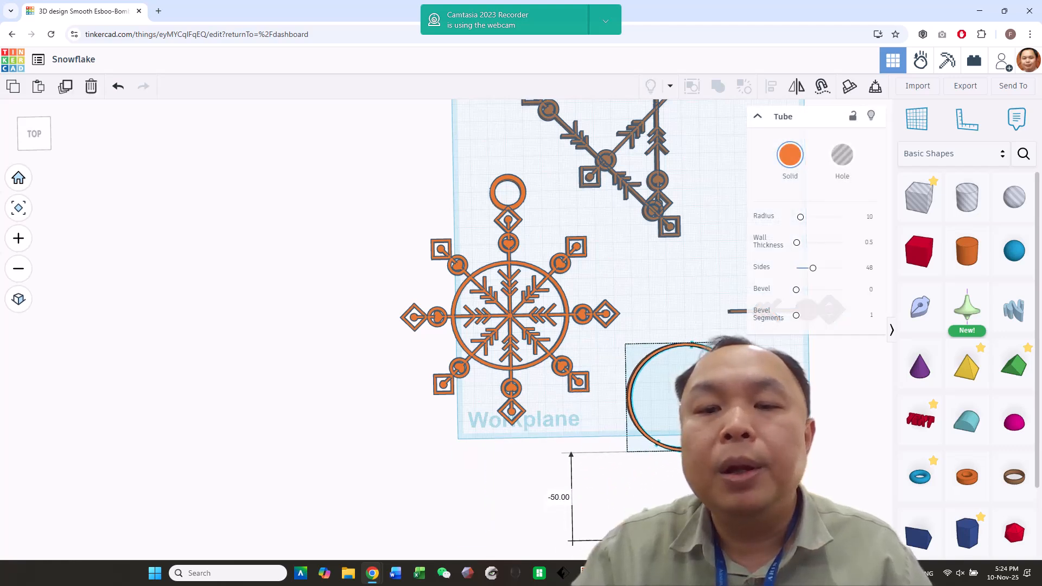
pyautogui.click(850, 437)
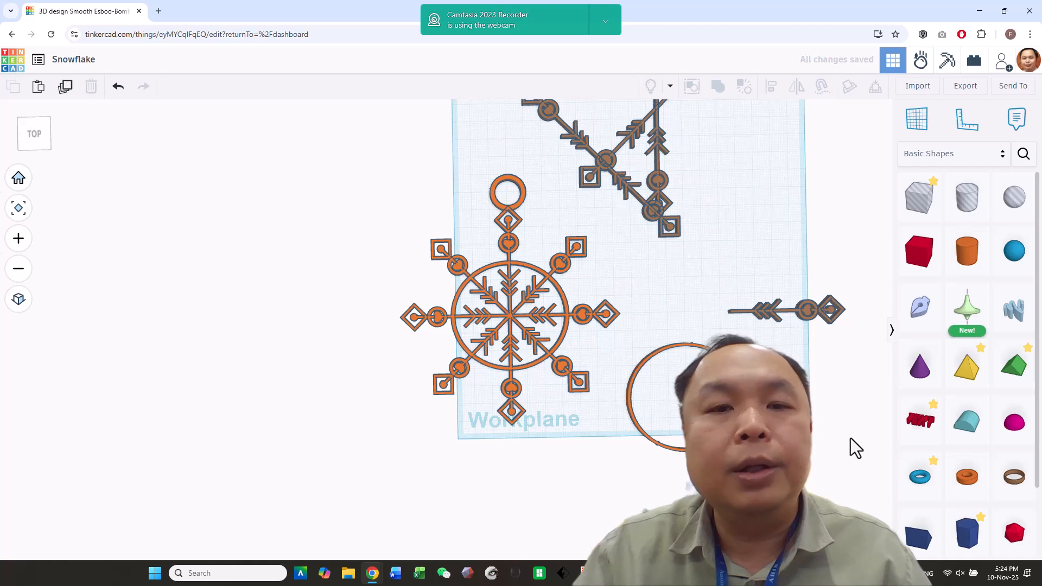